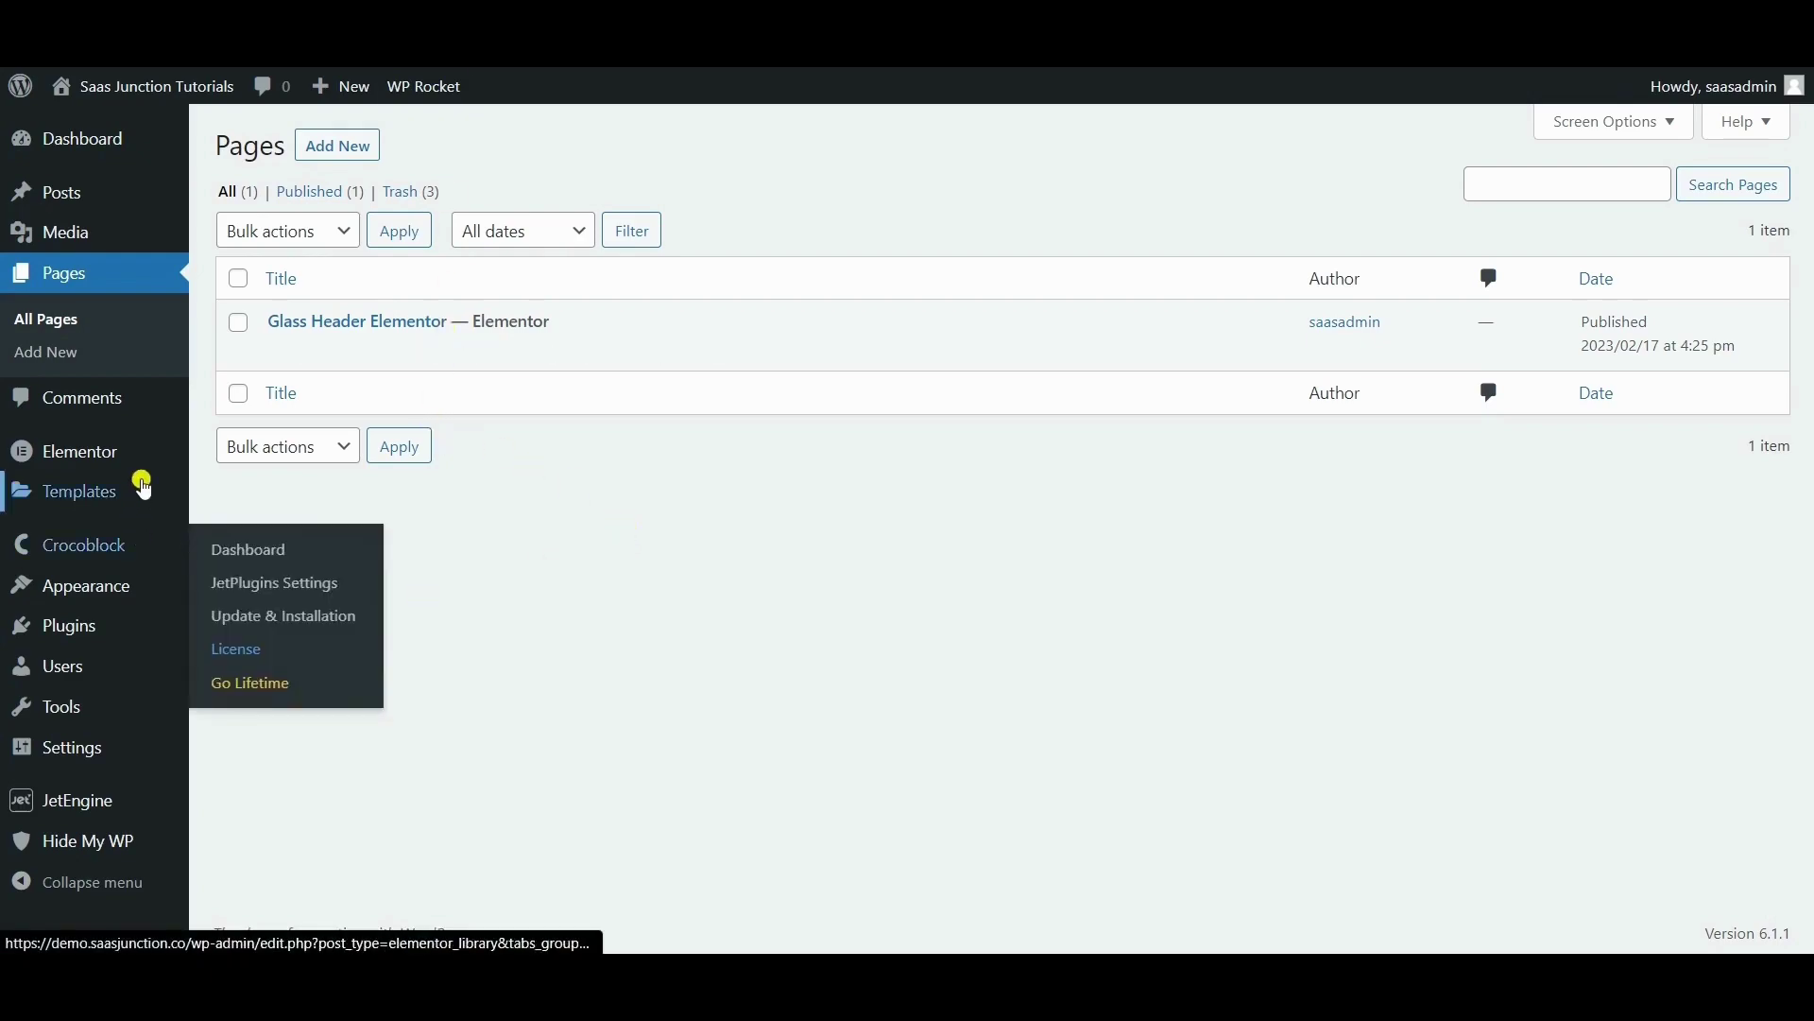
# Step: Scroll the Installed Plugins list to confirm Elementor and Elementor Pro are active
pyautogui.moveTo(142, 453)
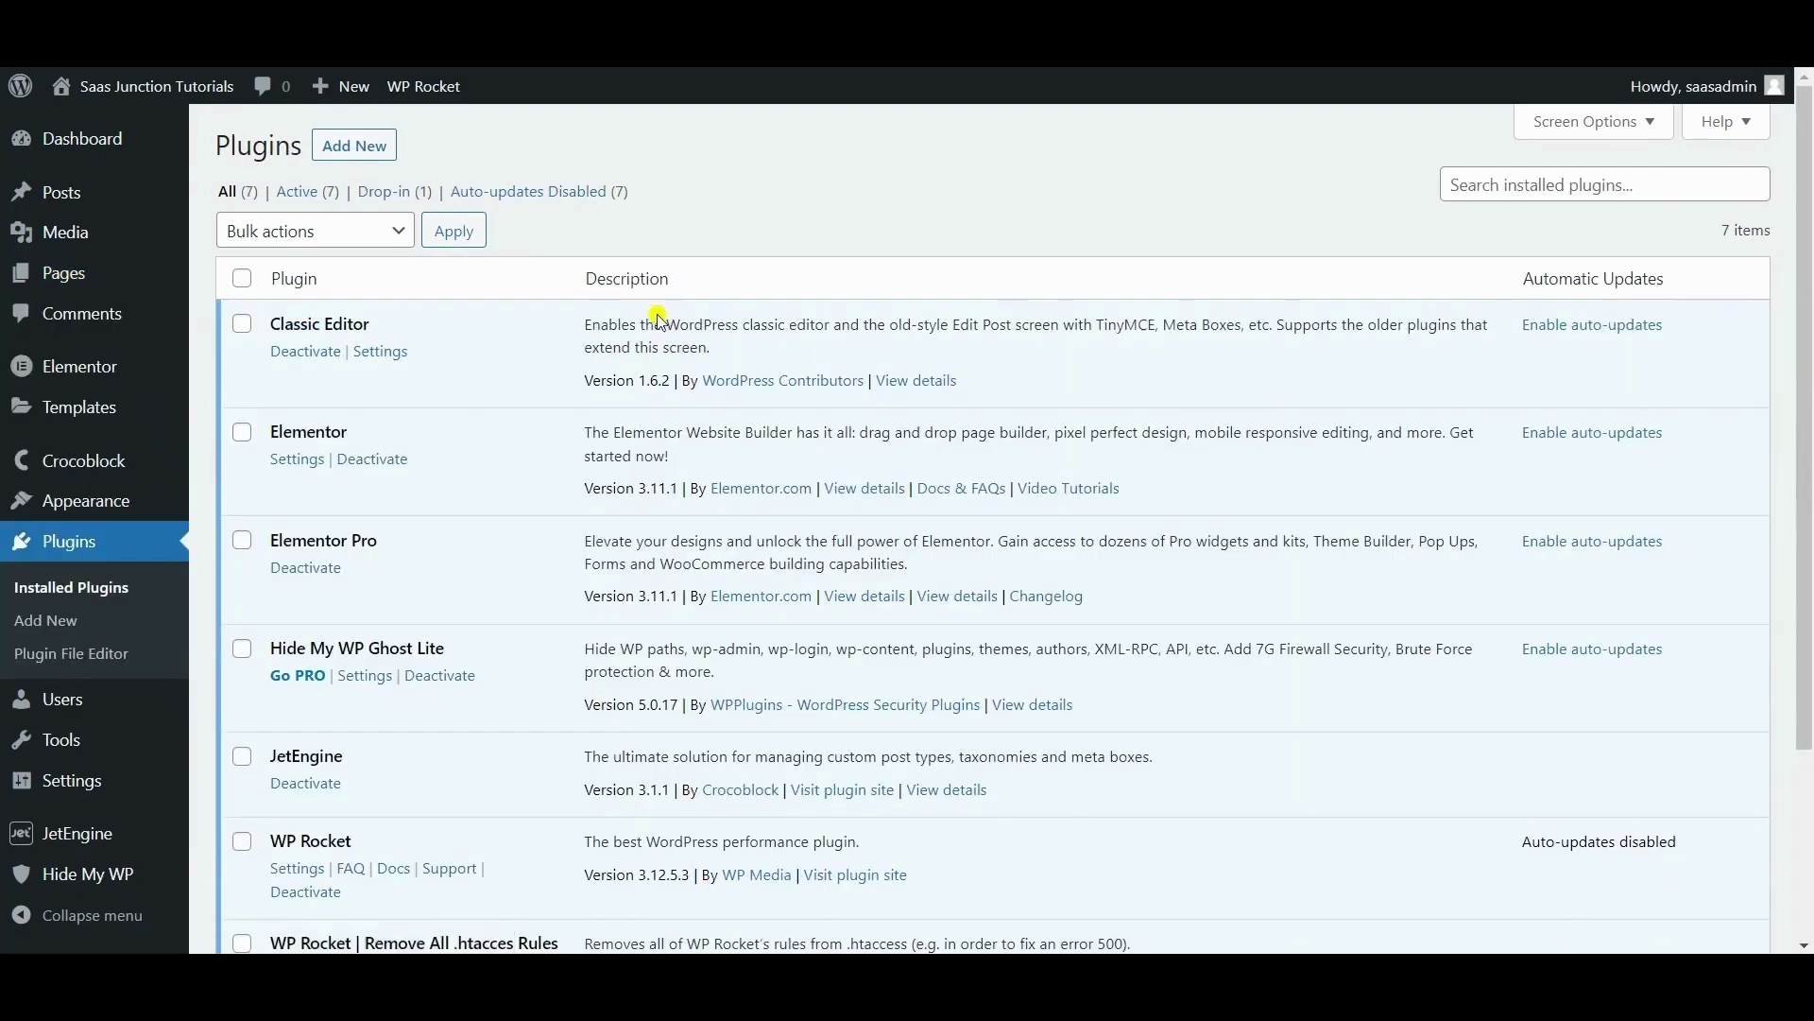
pyautogui.scroll(-3, 659, 317)
pyautogui.scroll(3, 649, 377)
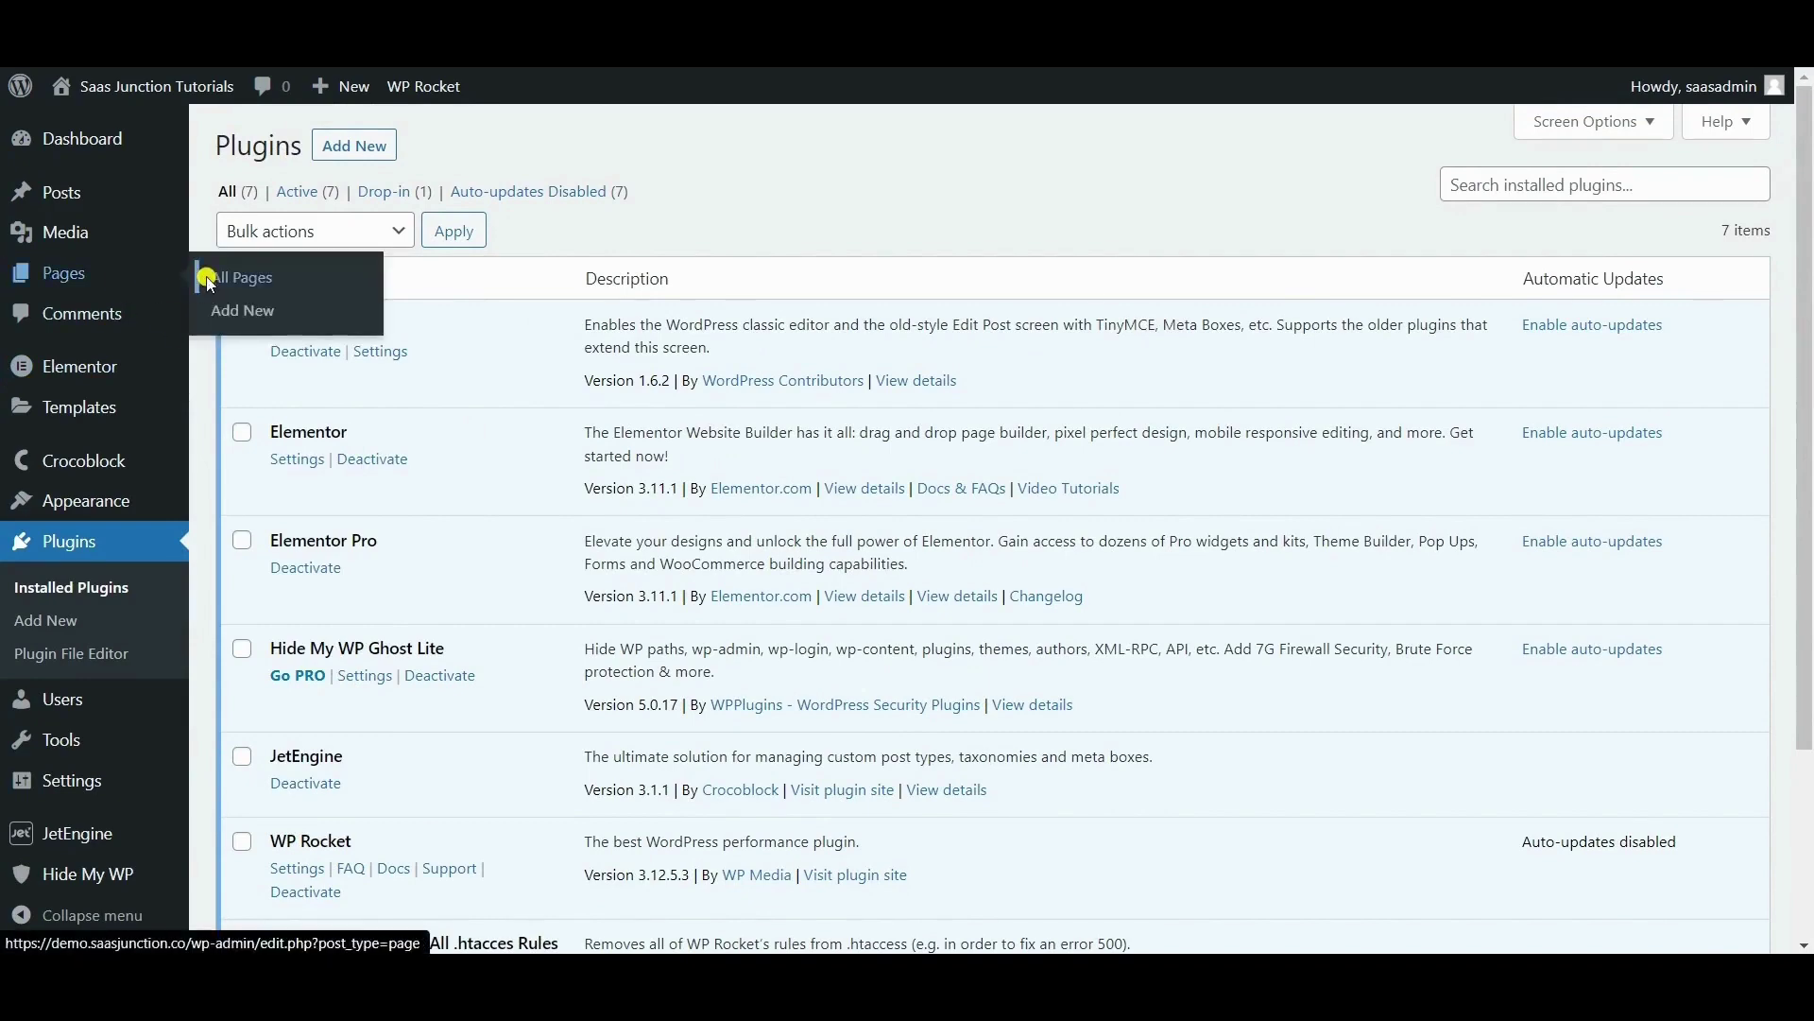
# Step: Open the Glass Header Elementor page's live view in a new tab from the Pages list
pyautogui.click(207, 282)
pyautogui.rightClick(450, 351)
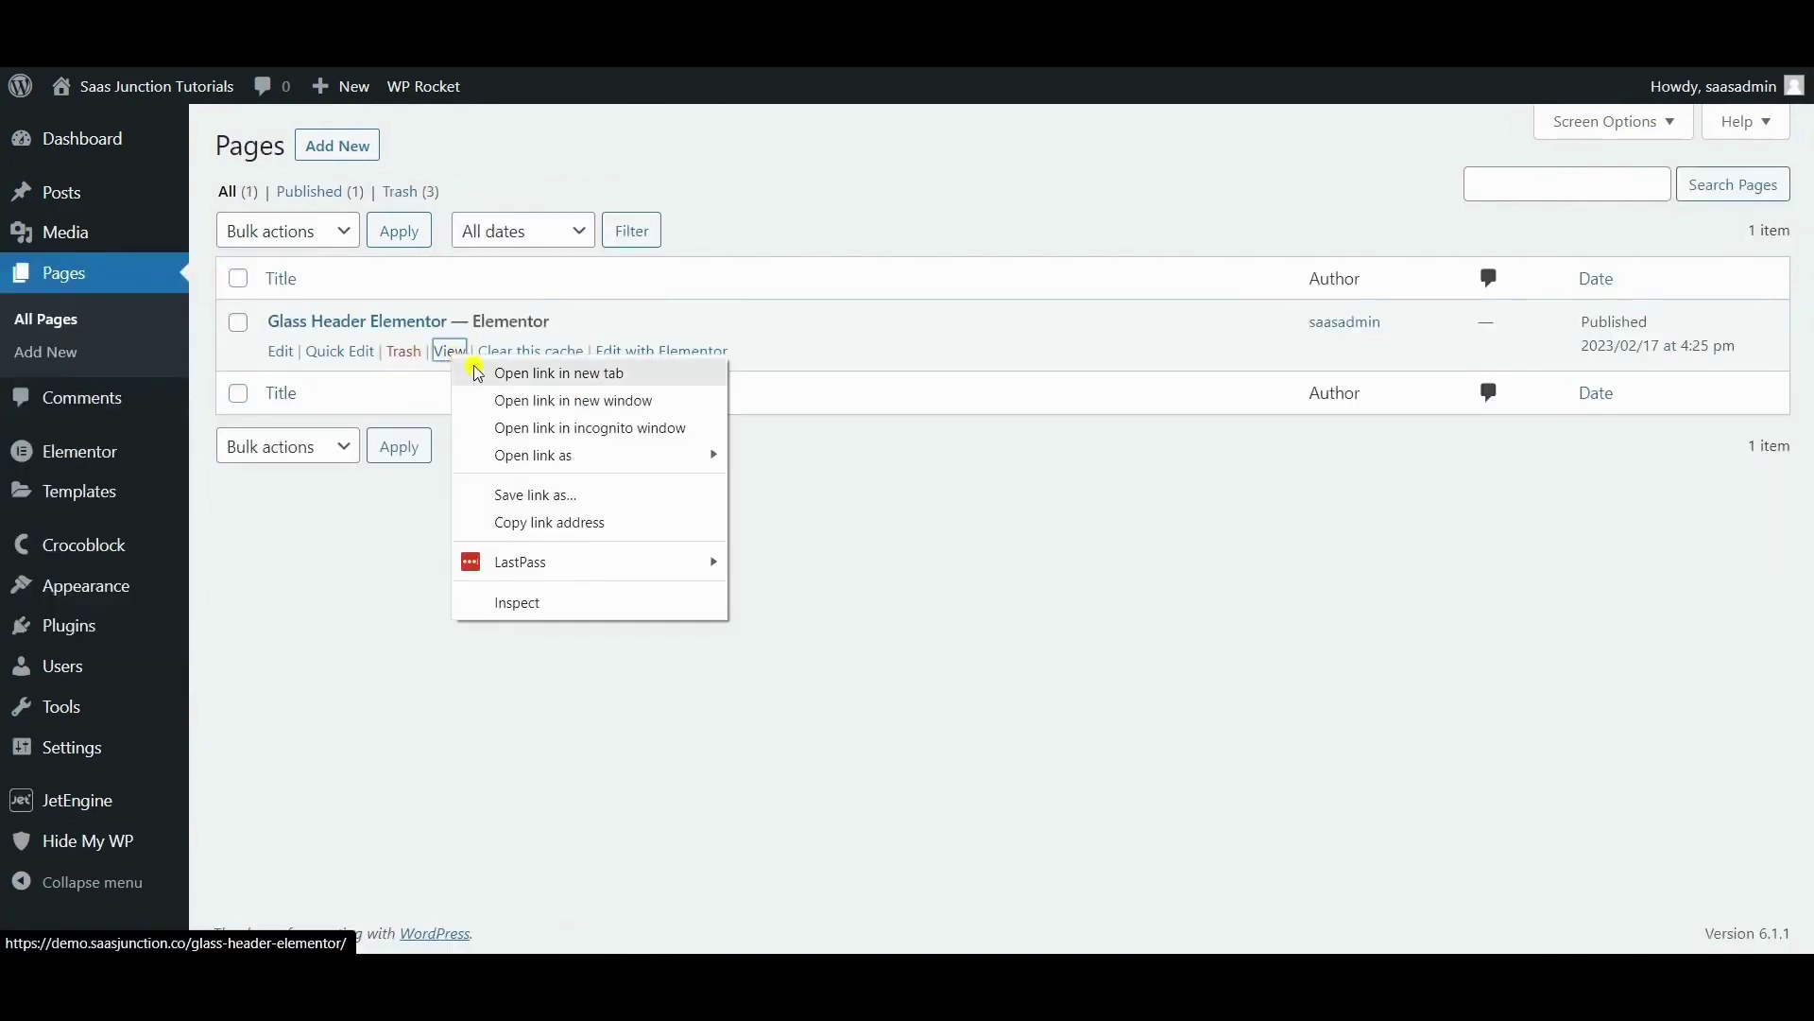
pyautogui.click(475, 361)
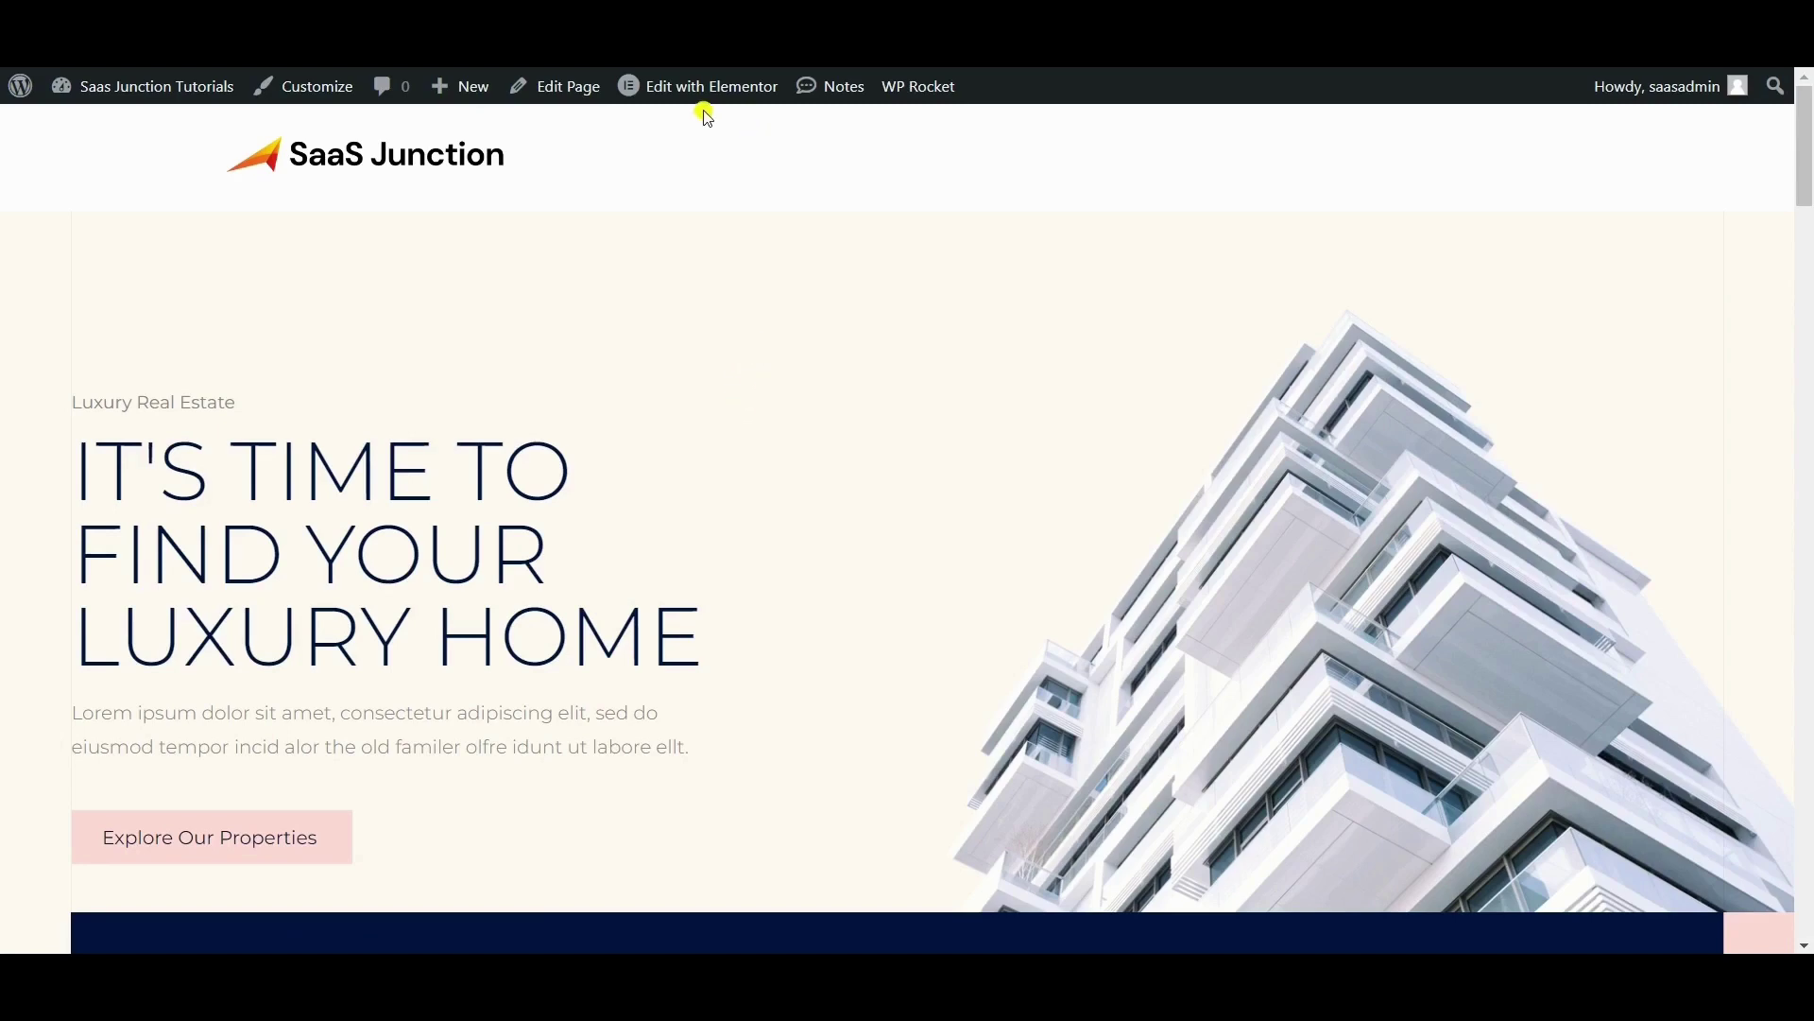
# Step: Start a new Header template in the Elementor Theme Builder
pyautogui.moveTo(710, 99)
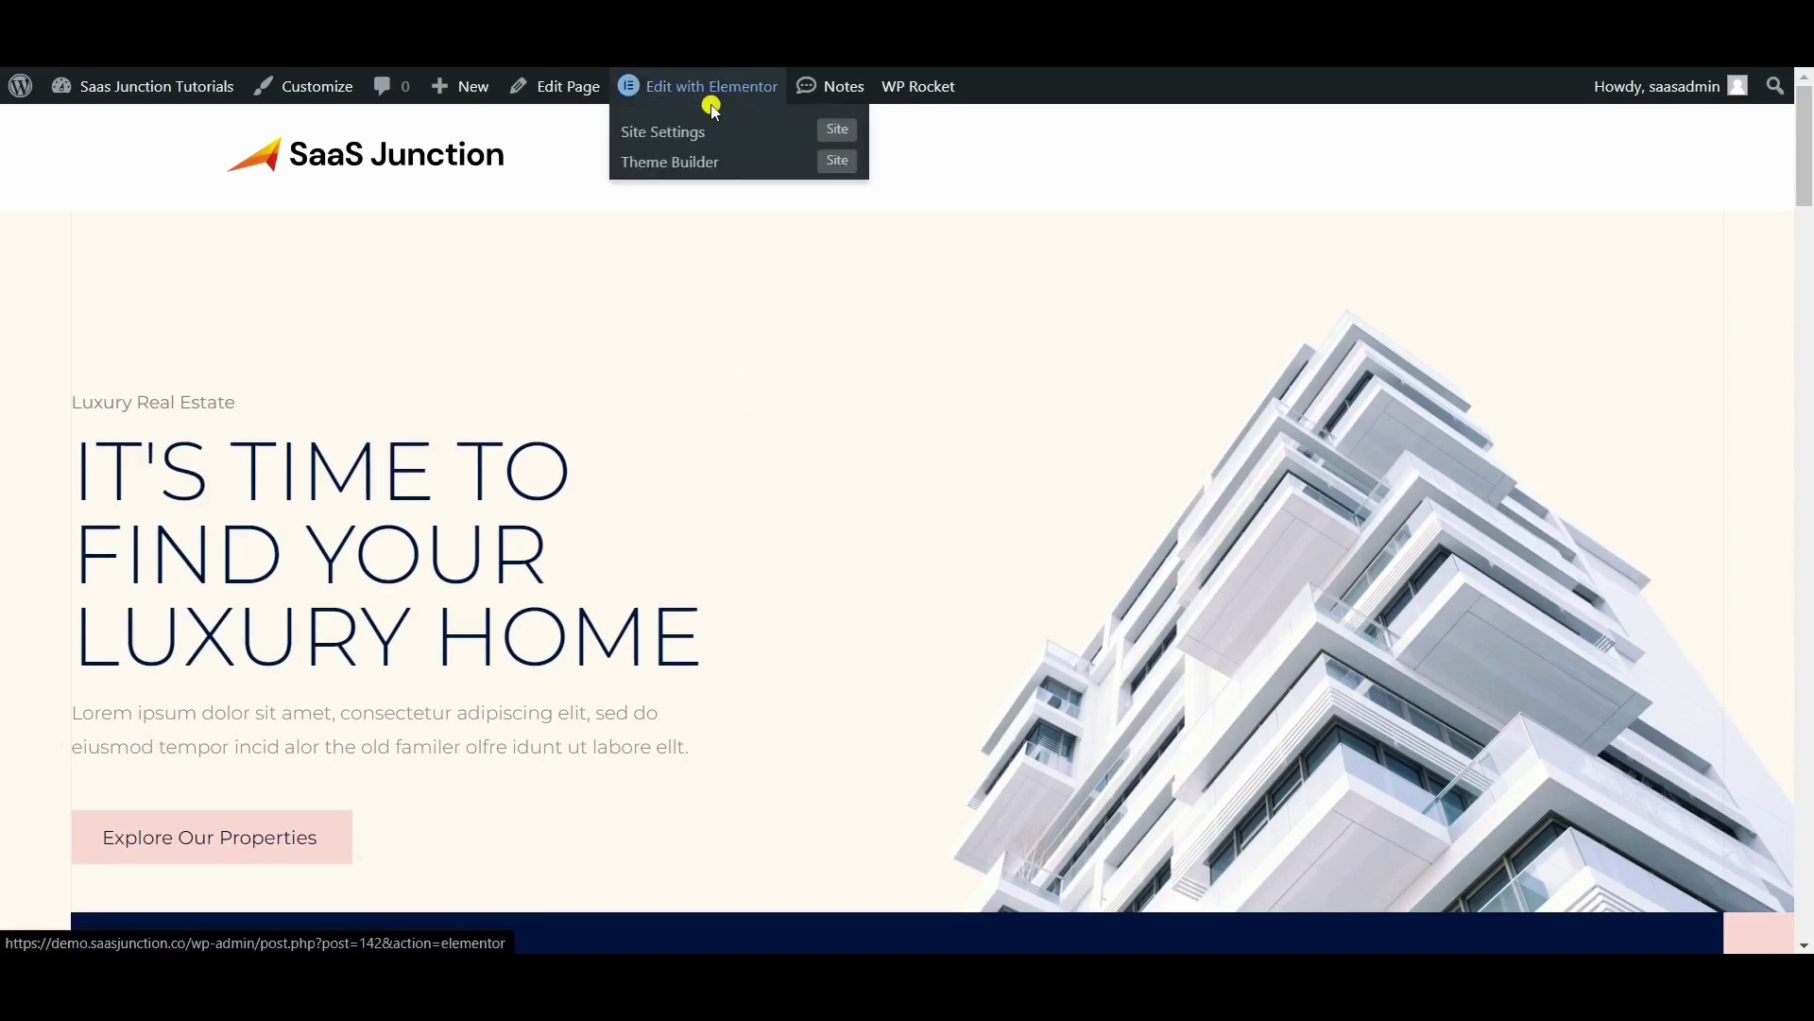
pyautogui.click(698, 163)
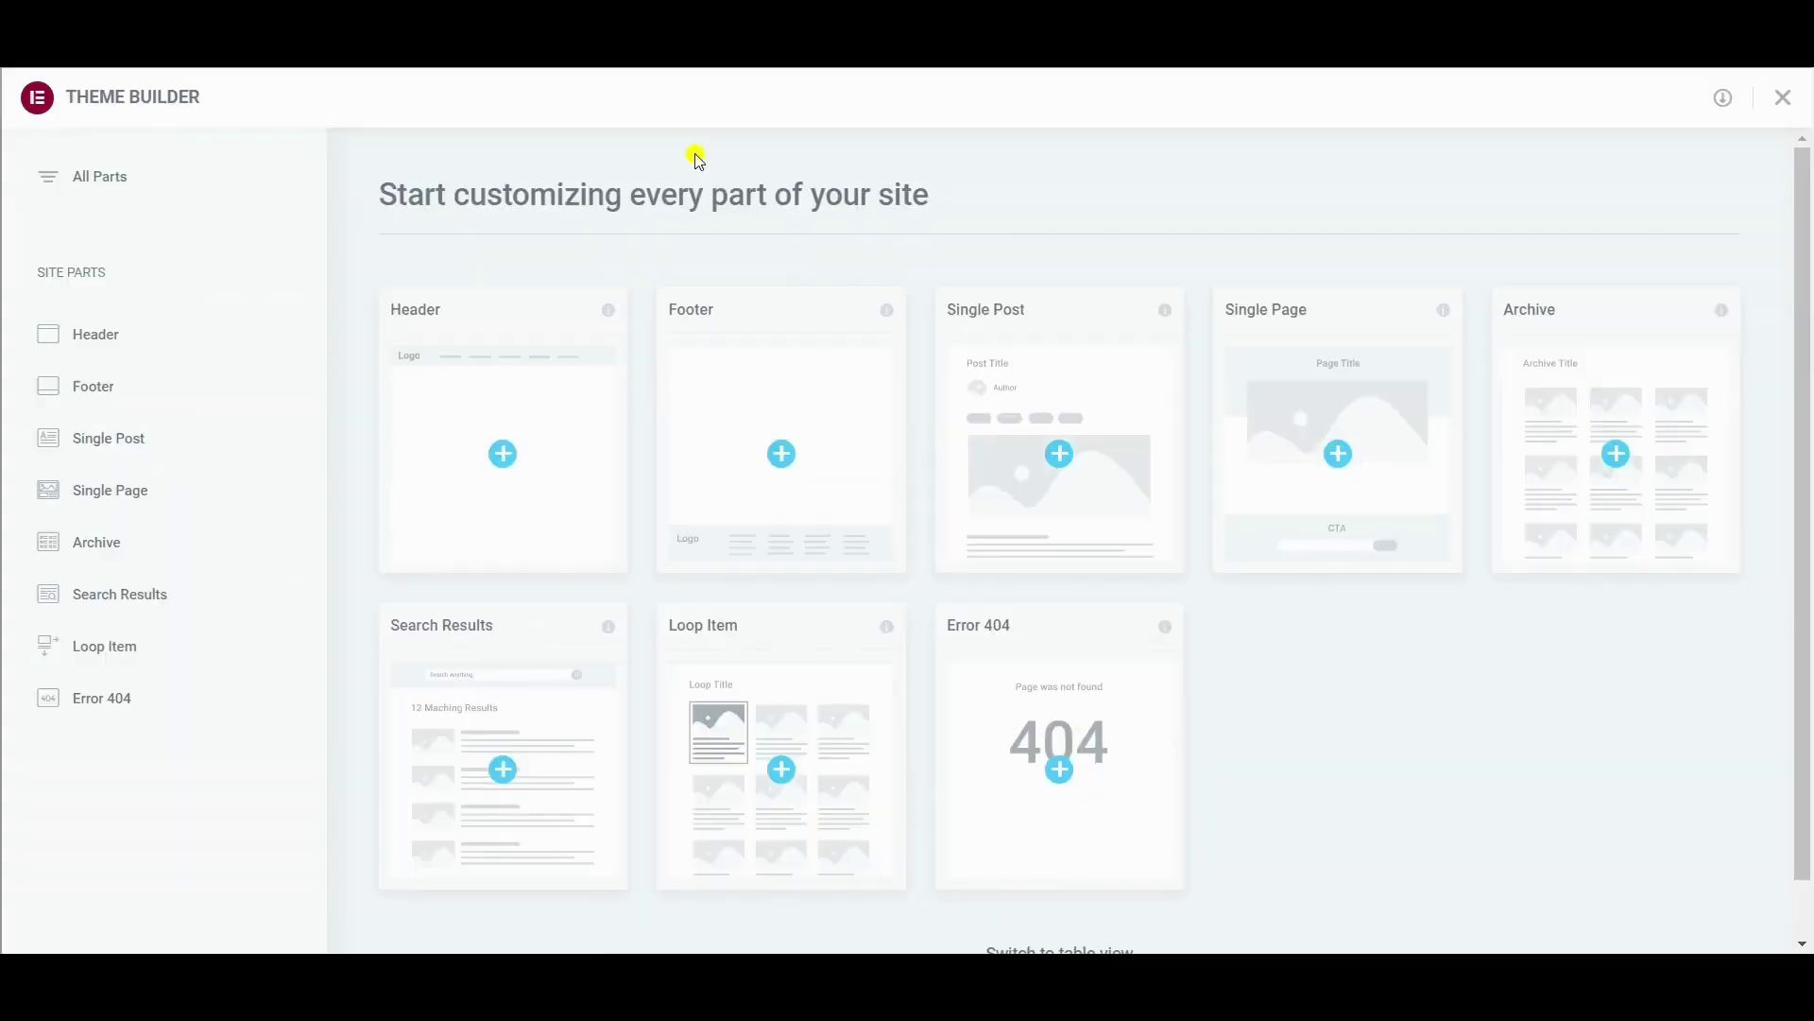
pyautogui.click(513, 469)
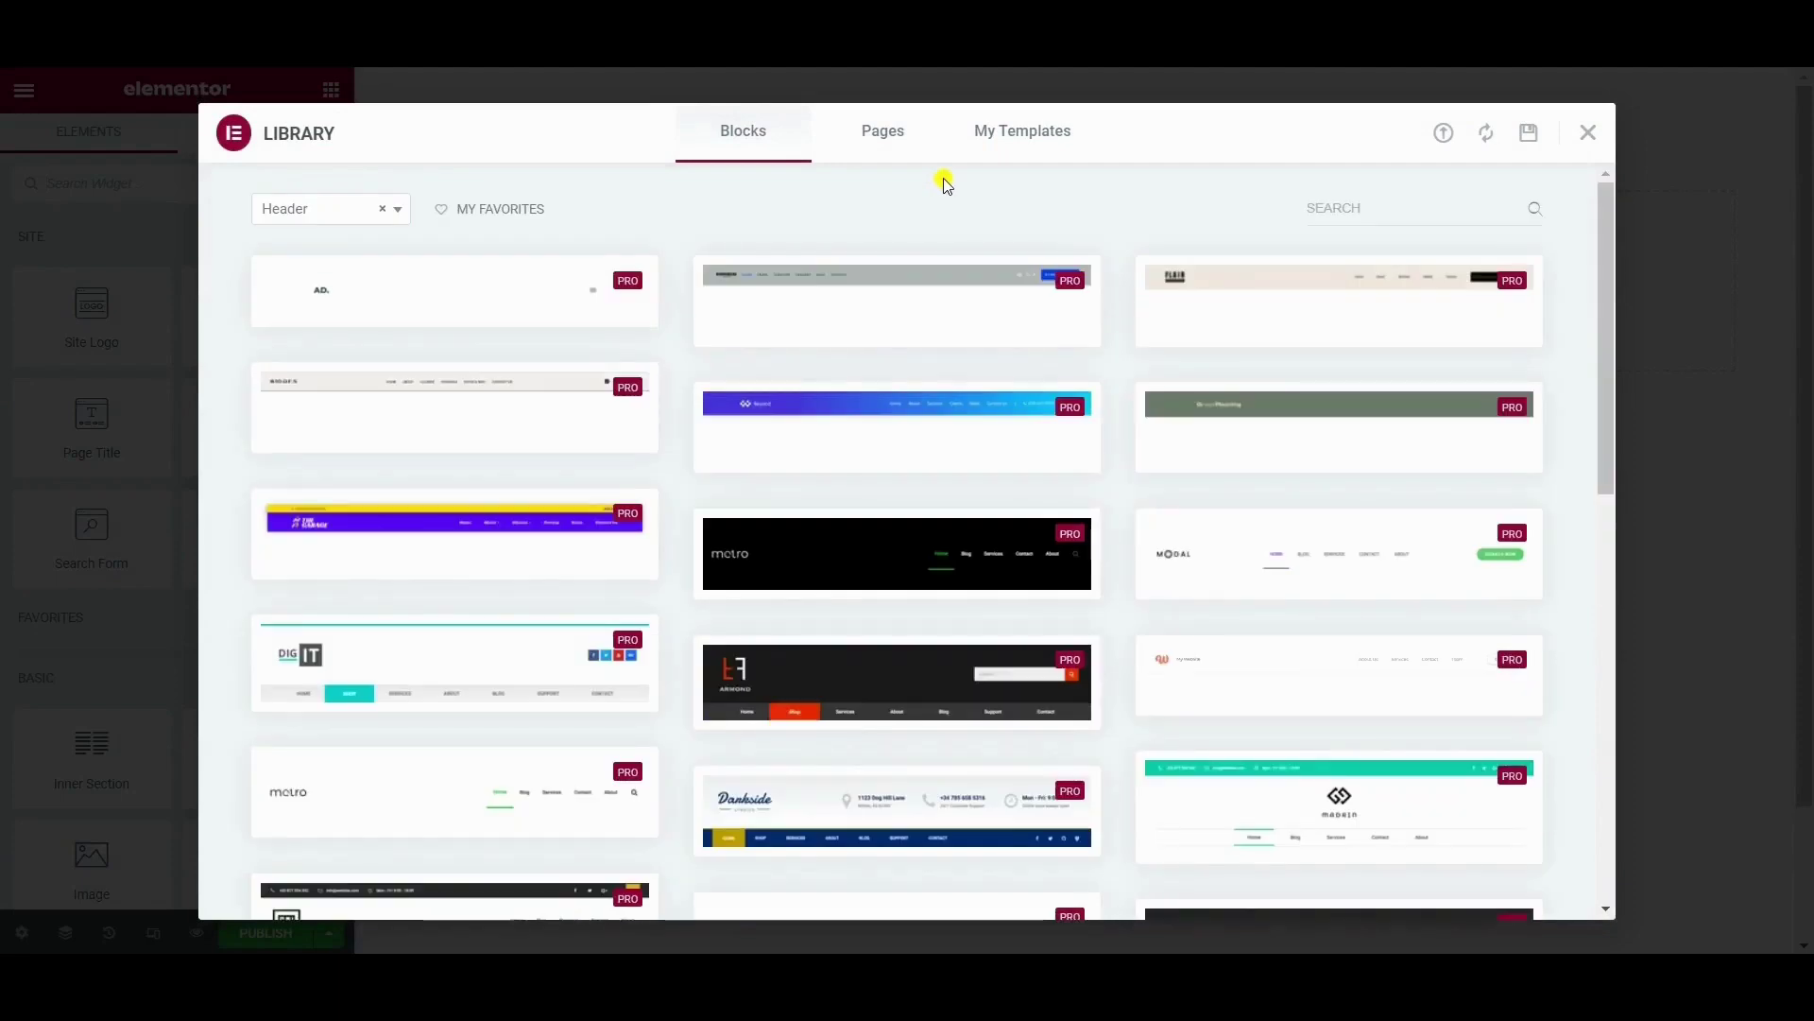
# Step: Add a three-column section to the header and narrow its first column
pyautogui.click(1592, 134)
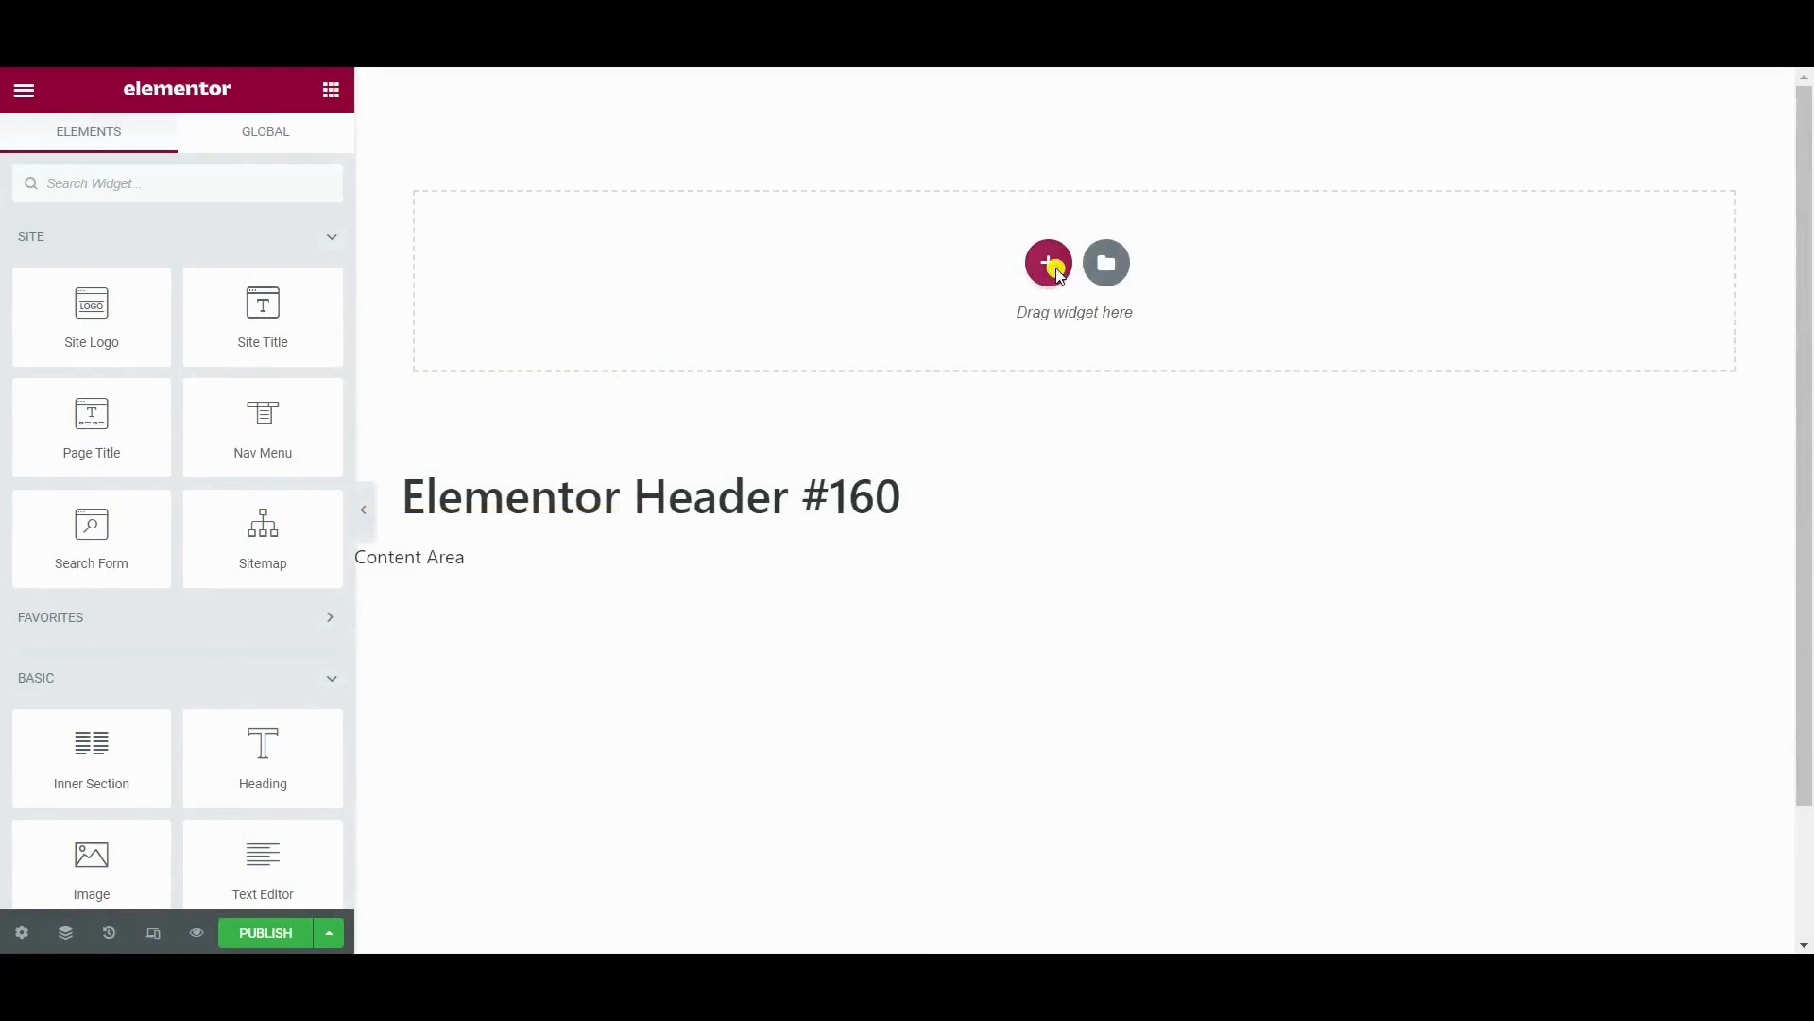
pyautogui.click(1052, 267)
pyautogui.click(1005, 302)
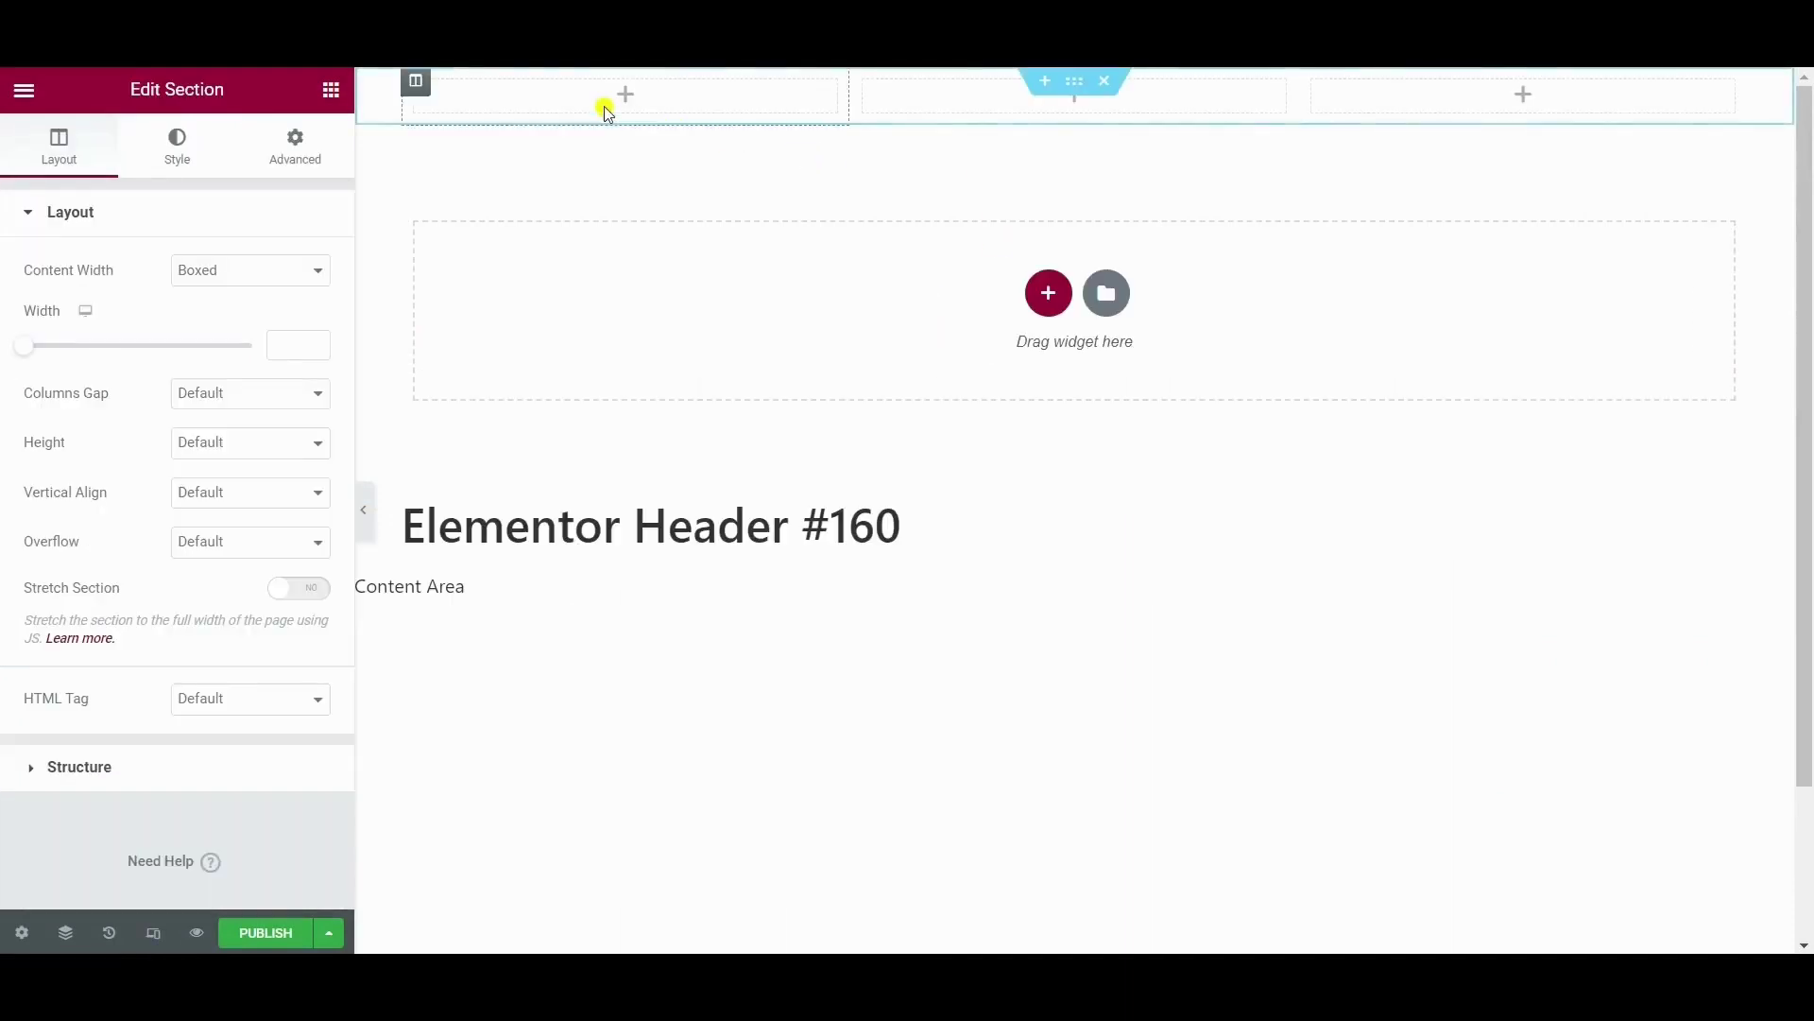
pyautogui.moveTo(855, 110); pyautogui.dragTo(676, 113)
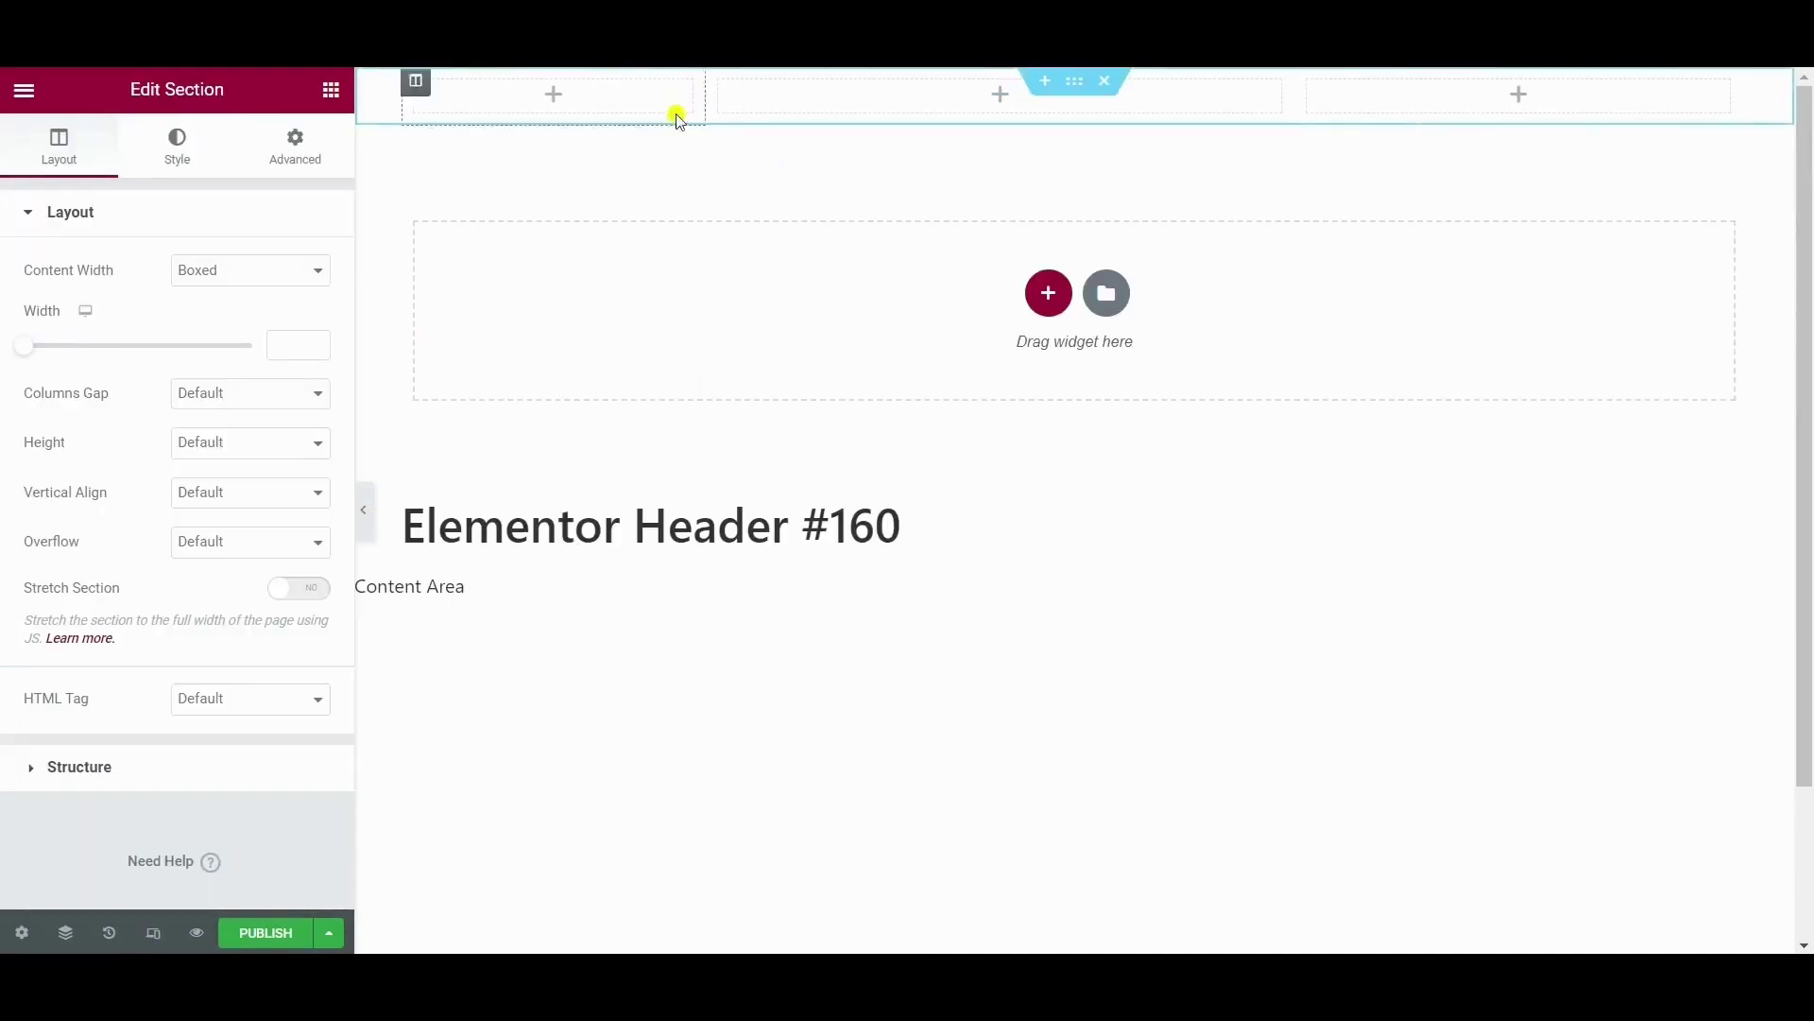
# Step: Place Site Logo, Nav Menu and Button widgets in the columns, narrowing the button column to about 15.57%
pyautogui.click(333, 95)
pyautogui.moveTo(89, 307); pyautogui.dragTo(581, 90)
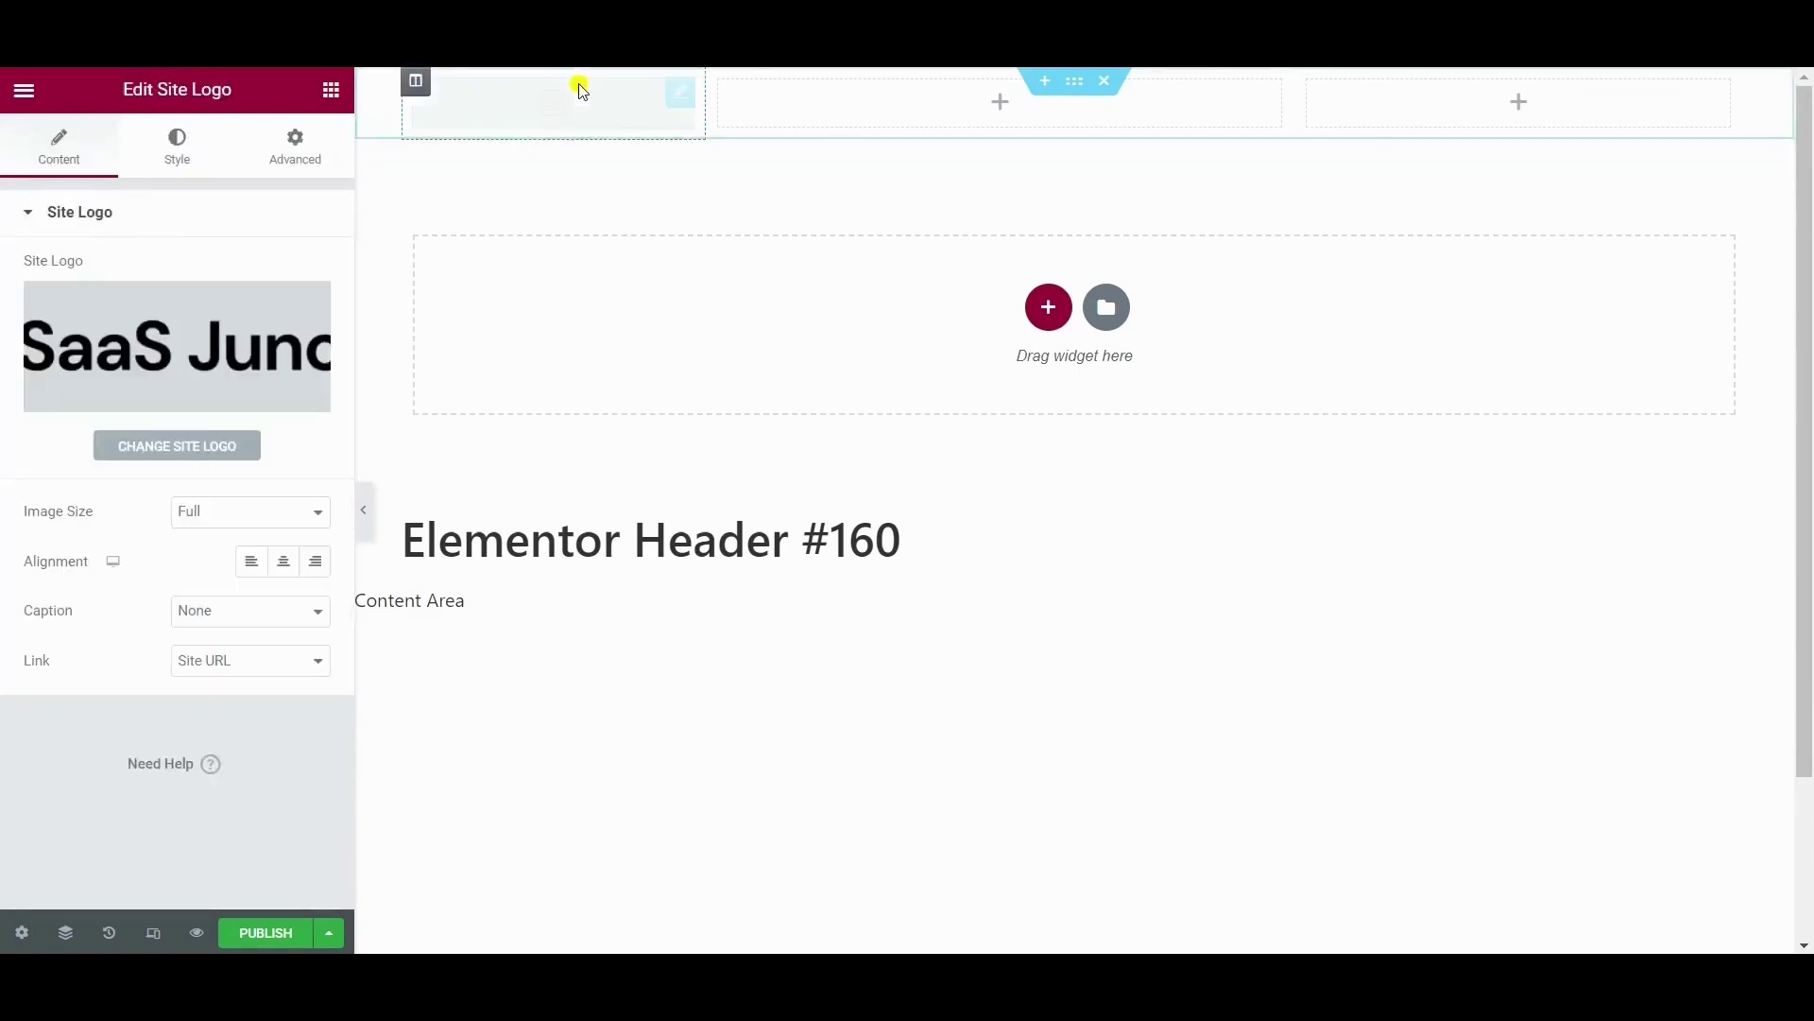
pyautogui.click(331, 89)
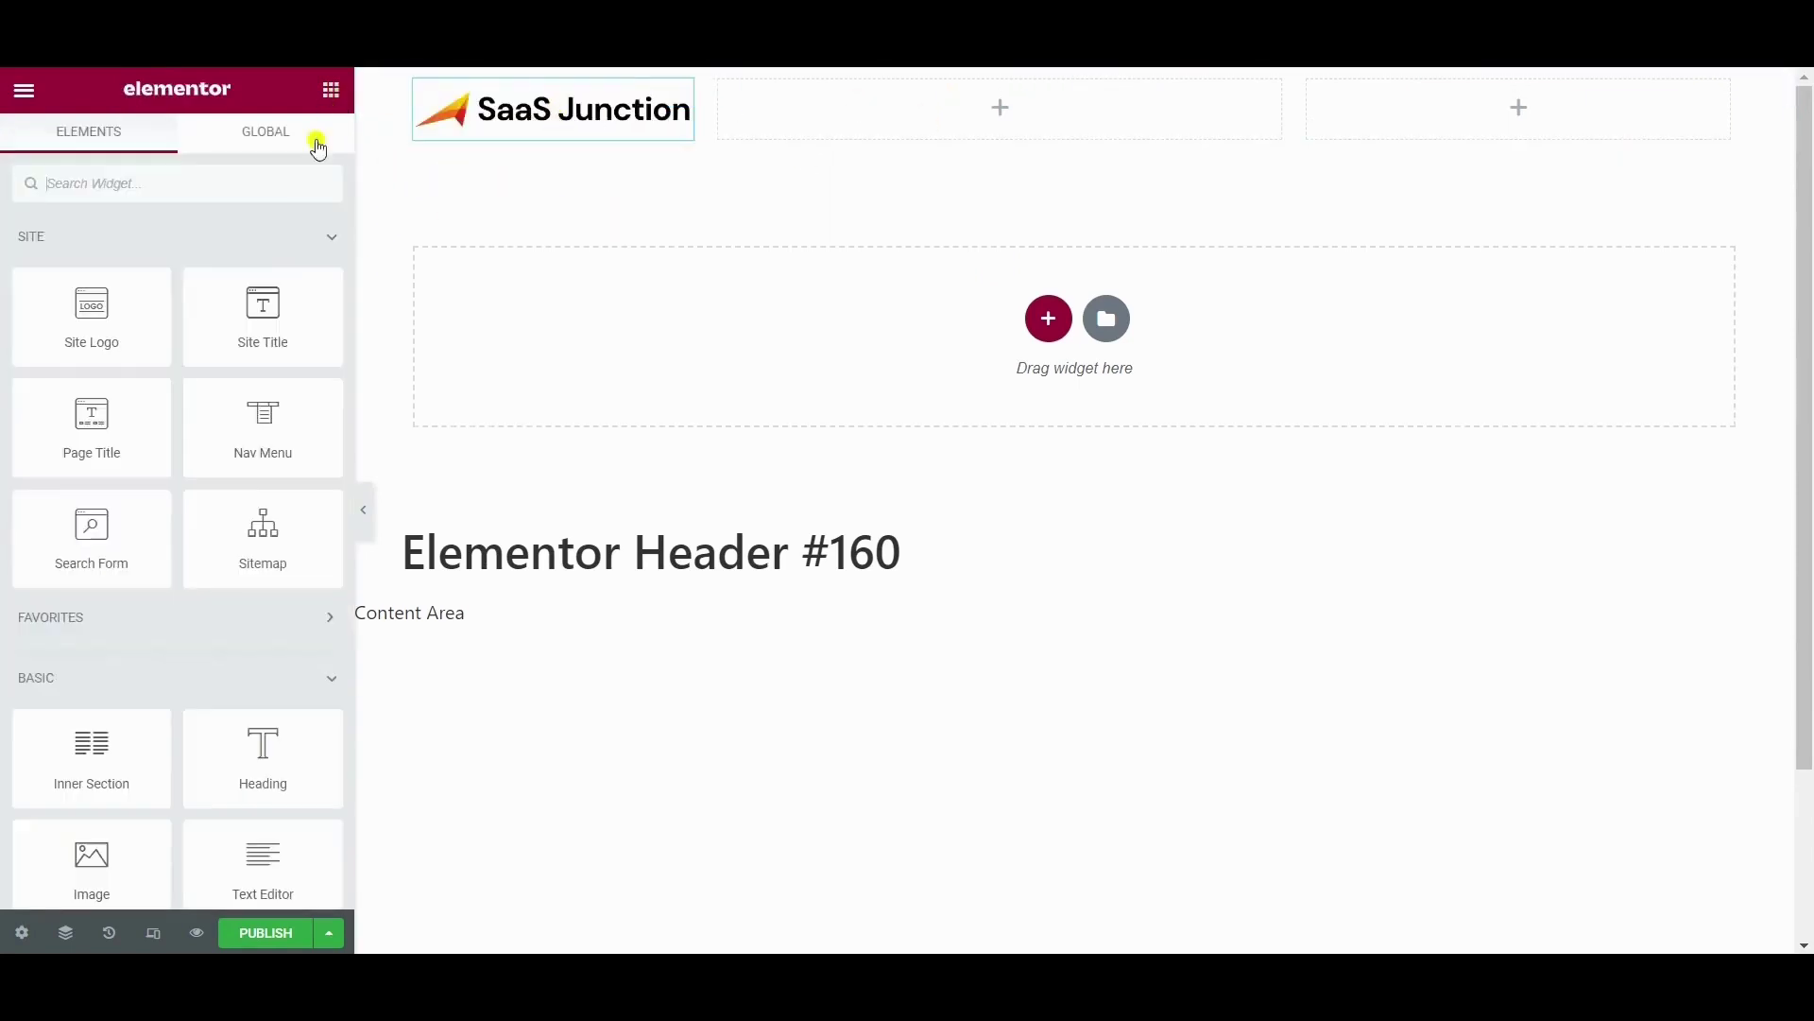
pyautogui.moveTo(218, 433); pyautogui.dragTo(1021, 95)
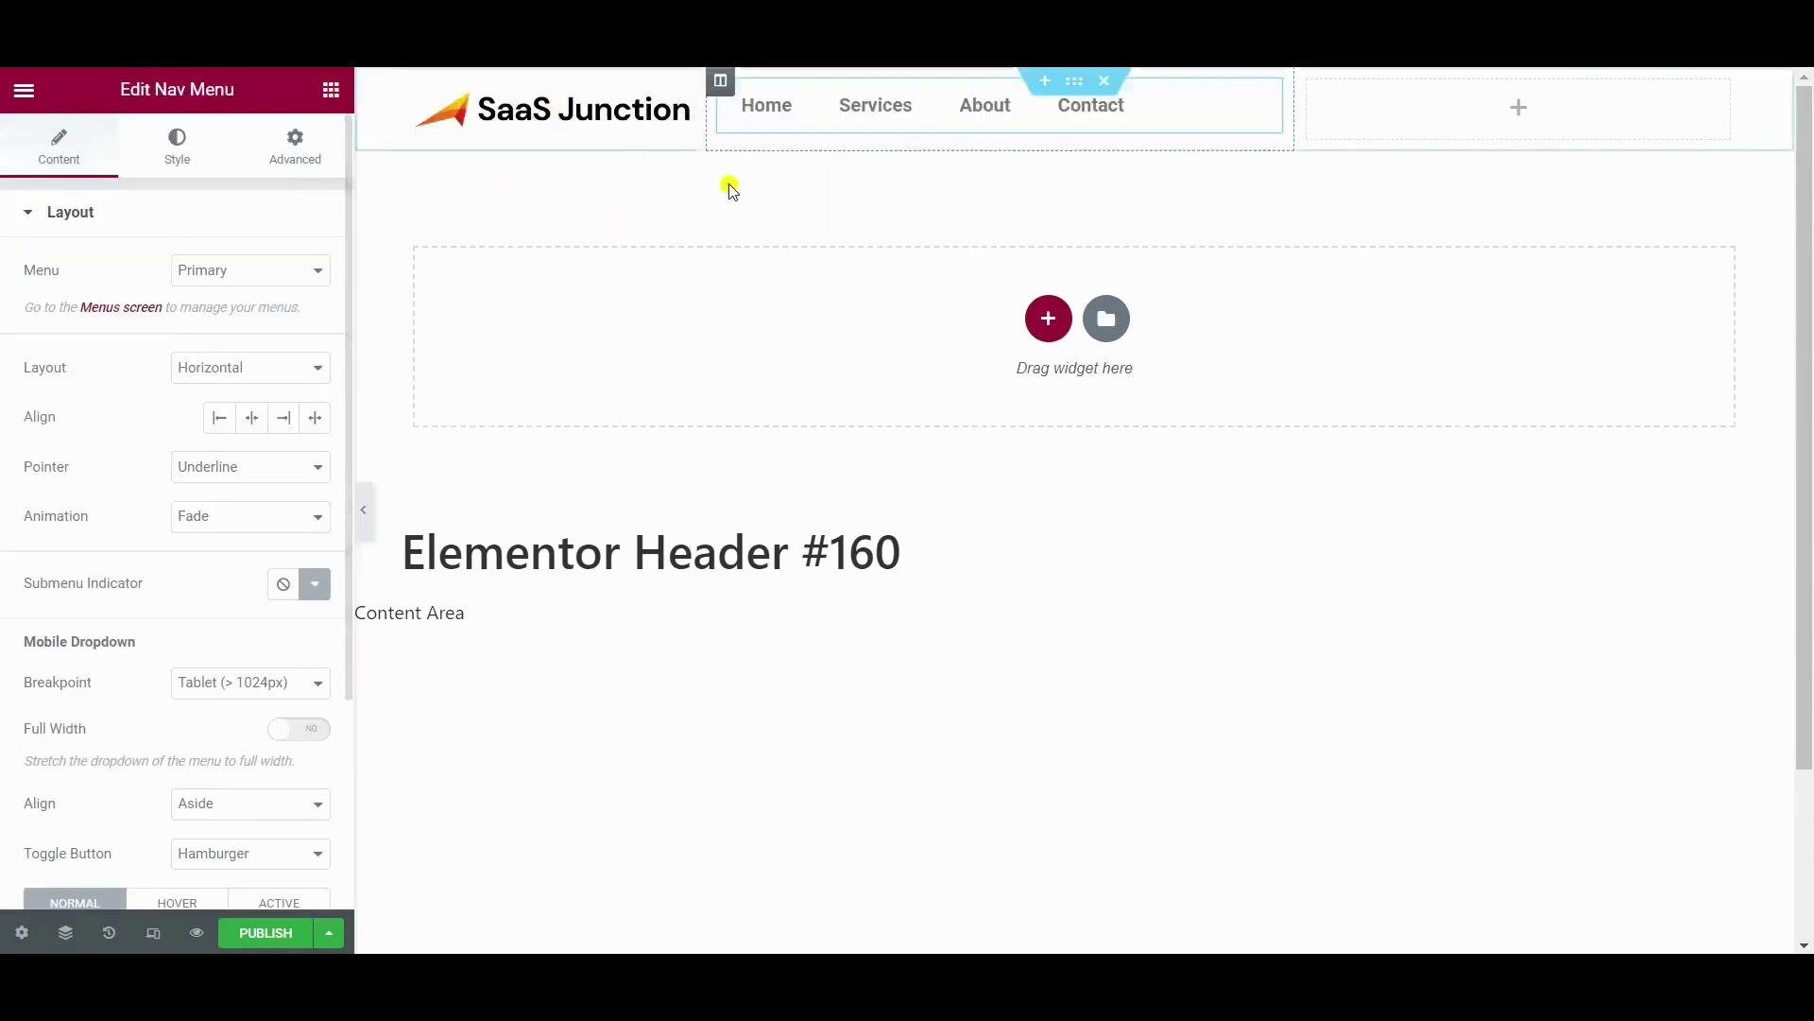
pyautogui.click(329, 98)
pyautogui.scroll(-3, 227, 661)
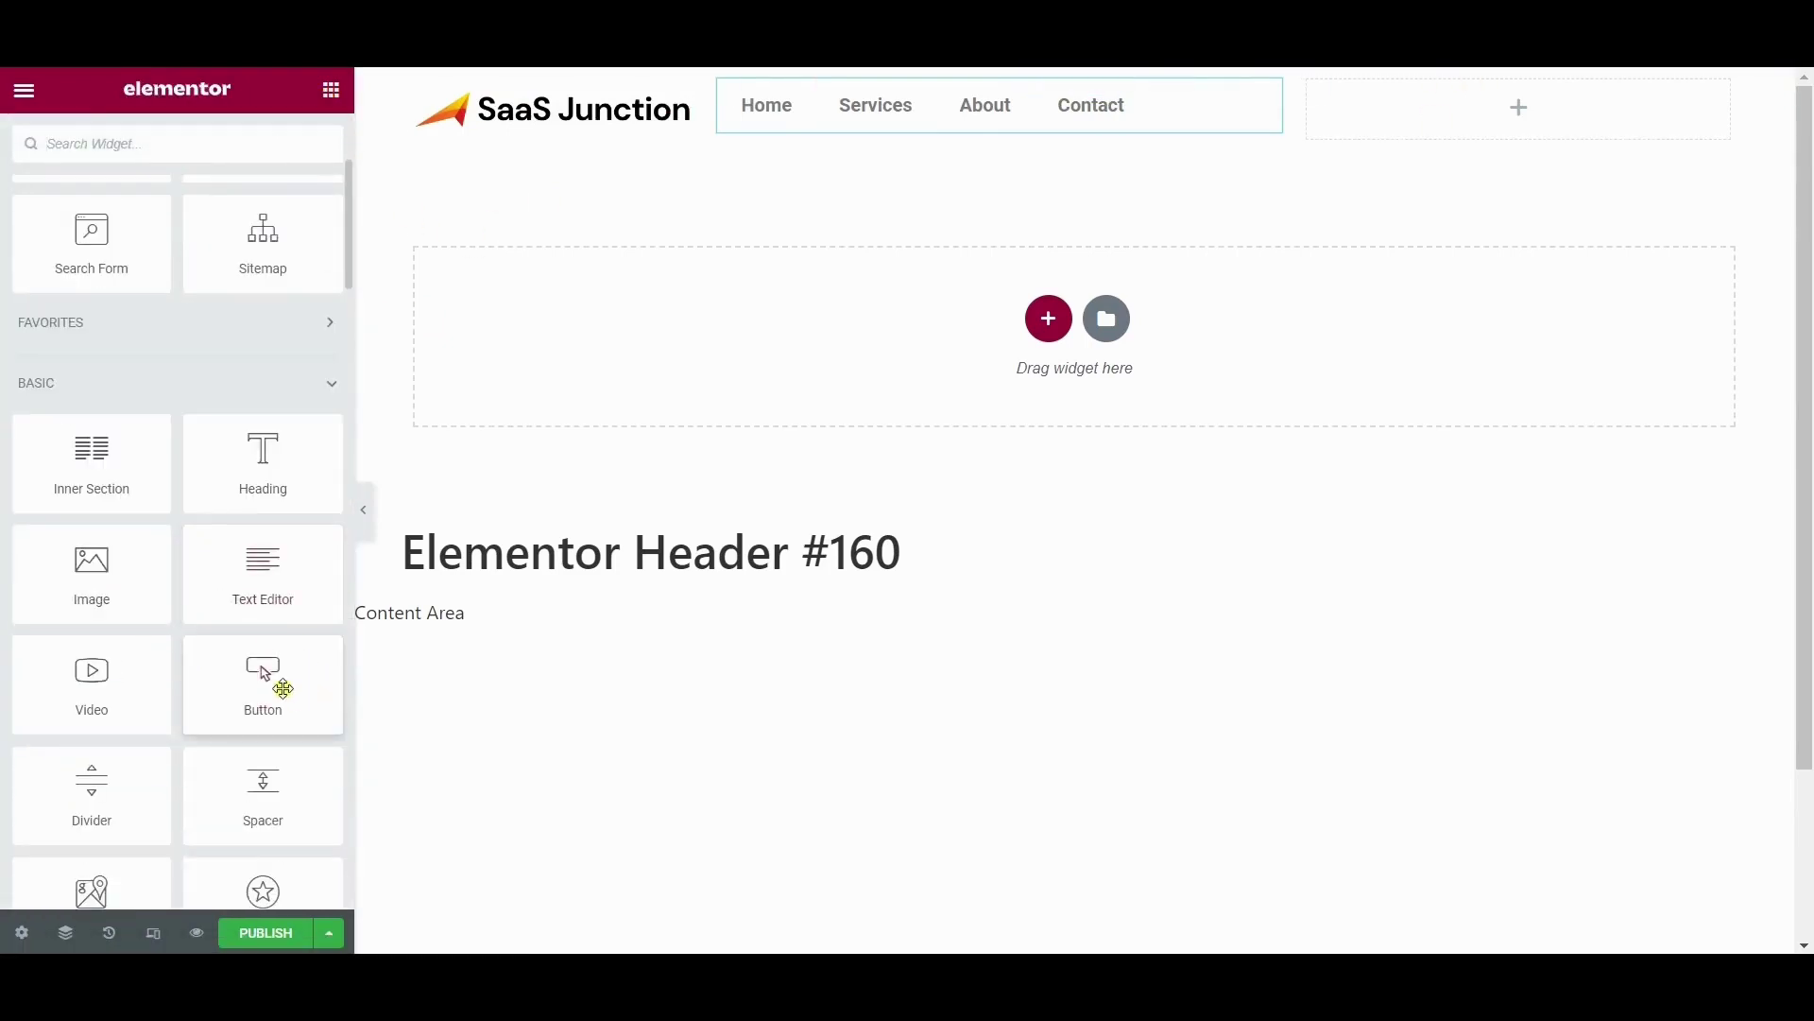
pyautogui.moveTo(284, 687); pyautogui.dragTo(1474, 105)
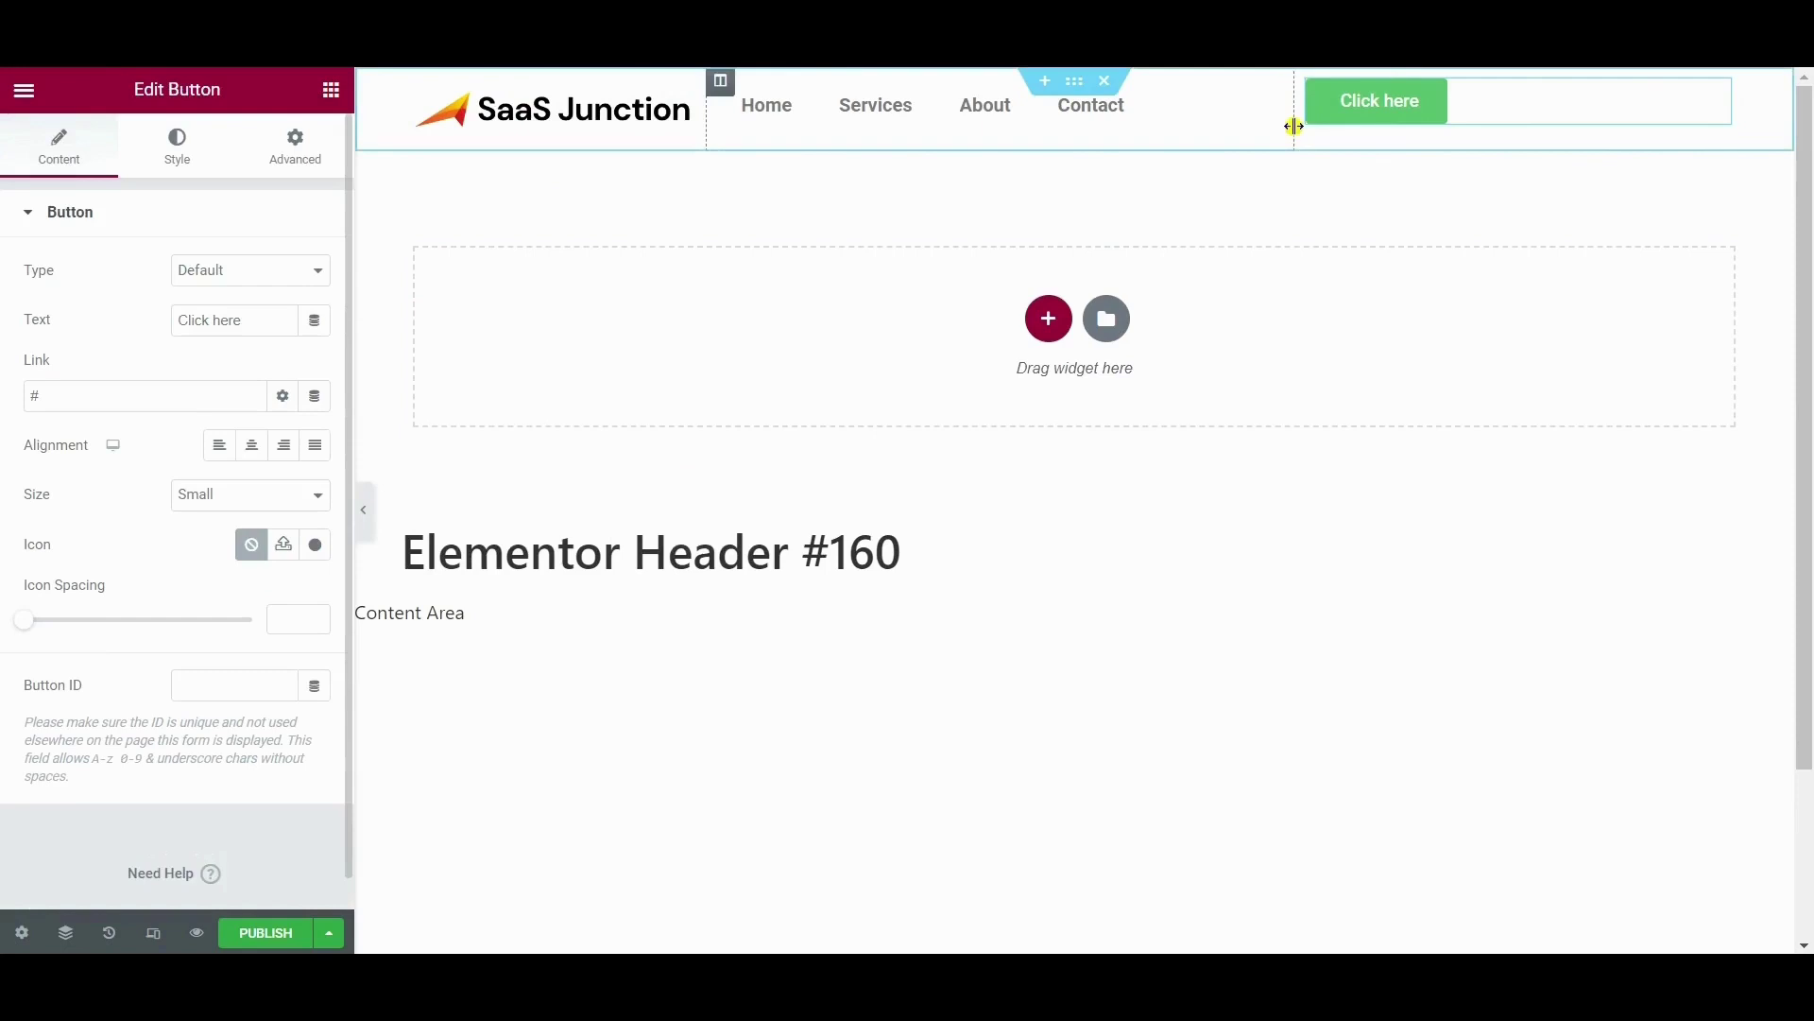
pyautogui.moveTo(1294, 126); pyautogui.dragTo(1535, 95)
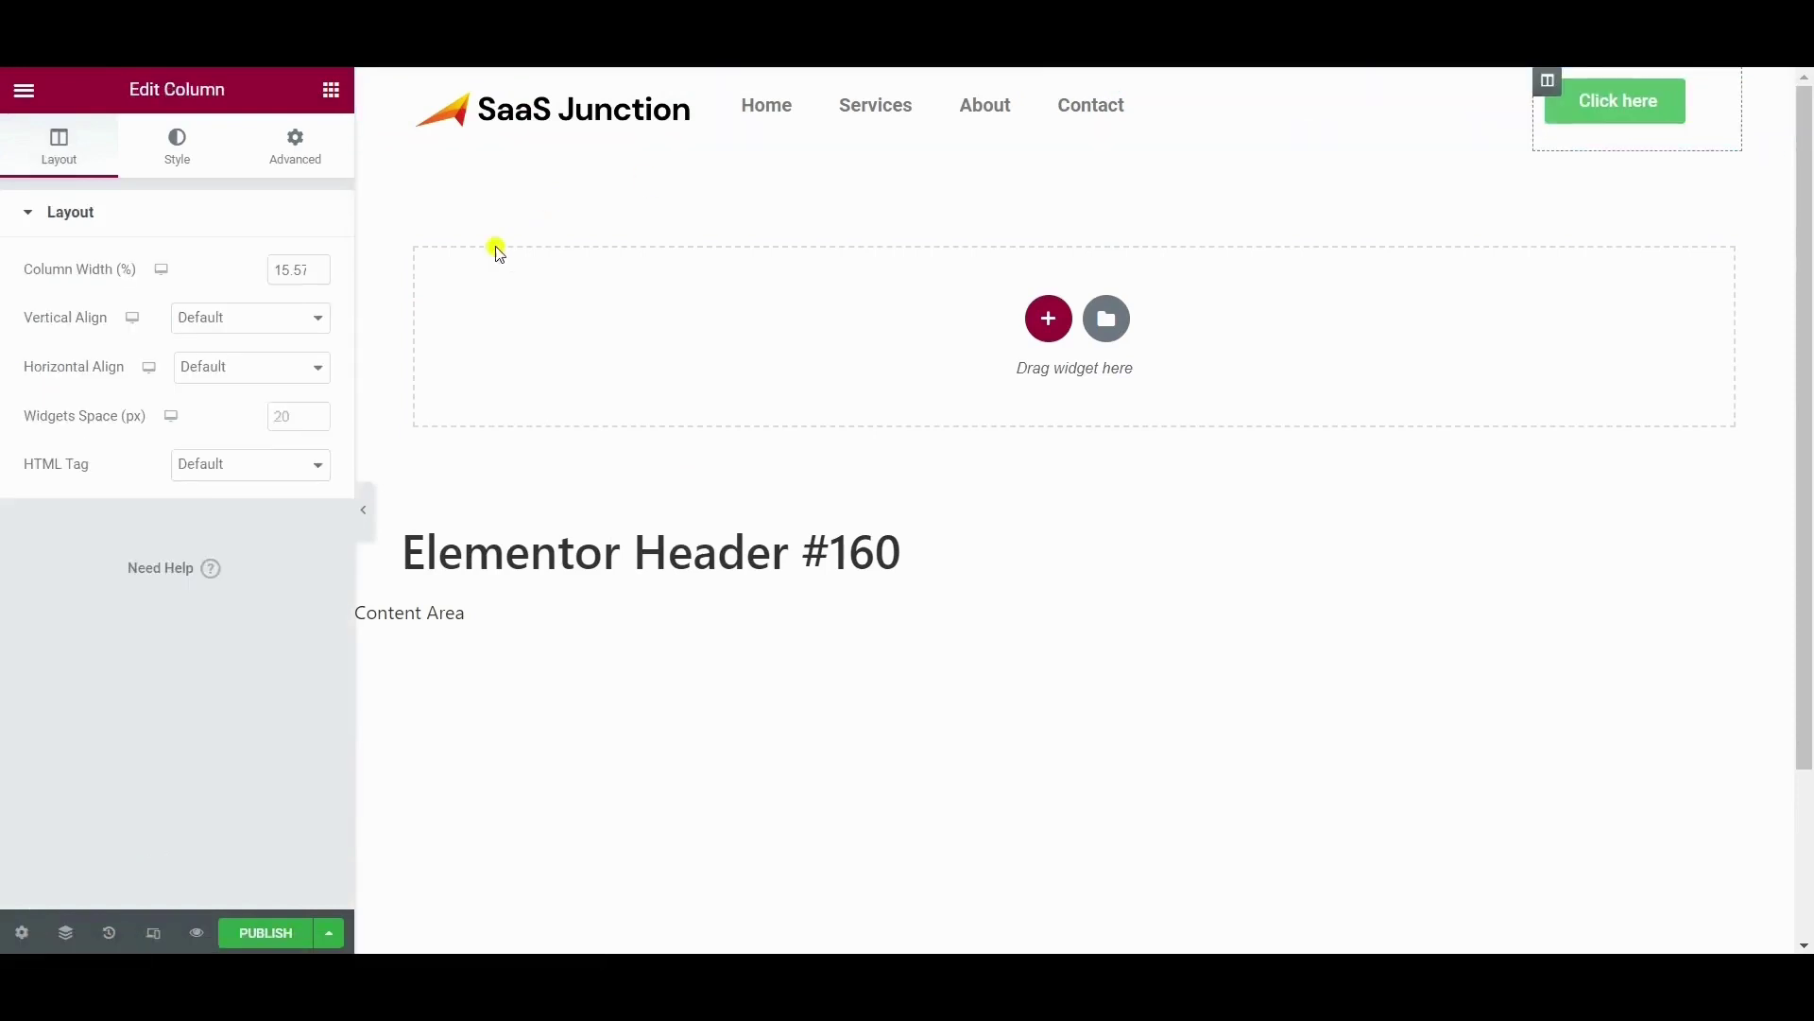
# Step: Give the header section padding of 1, 8, 1, 8 %
pyautogui.hotkey('ctrl', 'z')
pyautogui.hotkey('ctrl', 'z')
pyautogui.hotkey('ctrl', 'z')
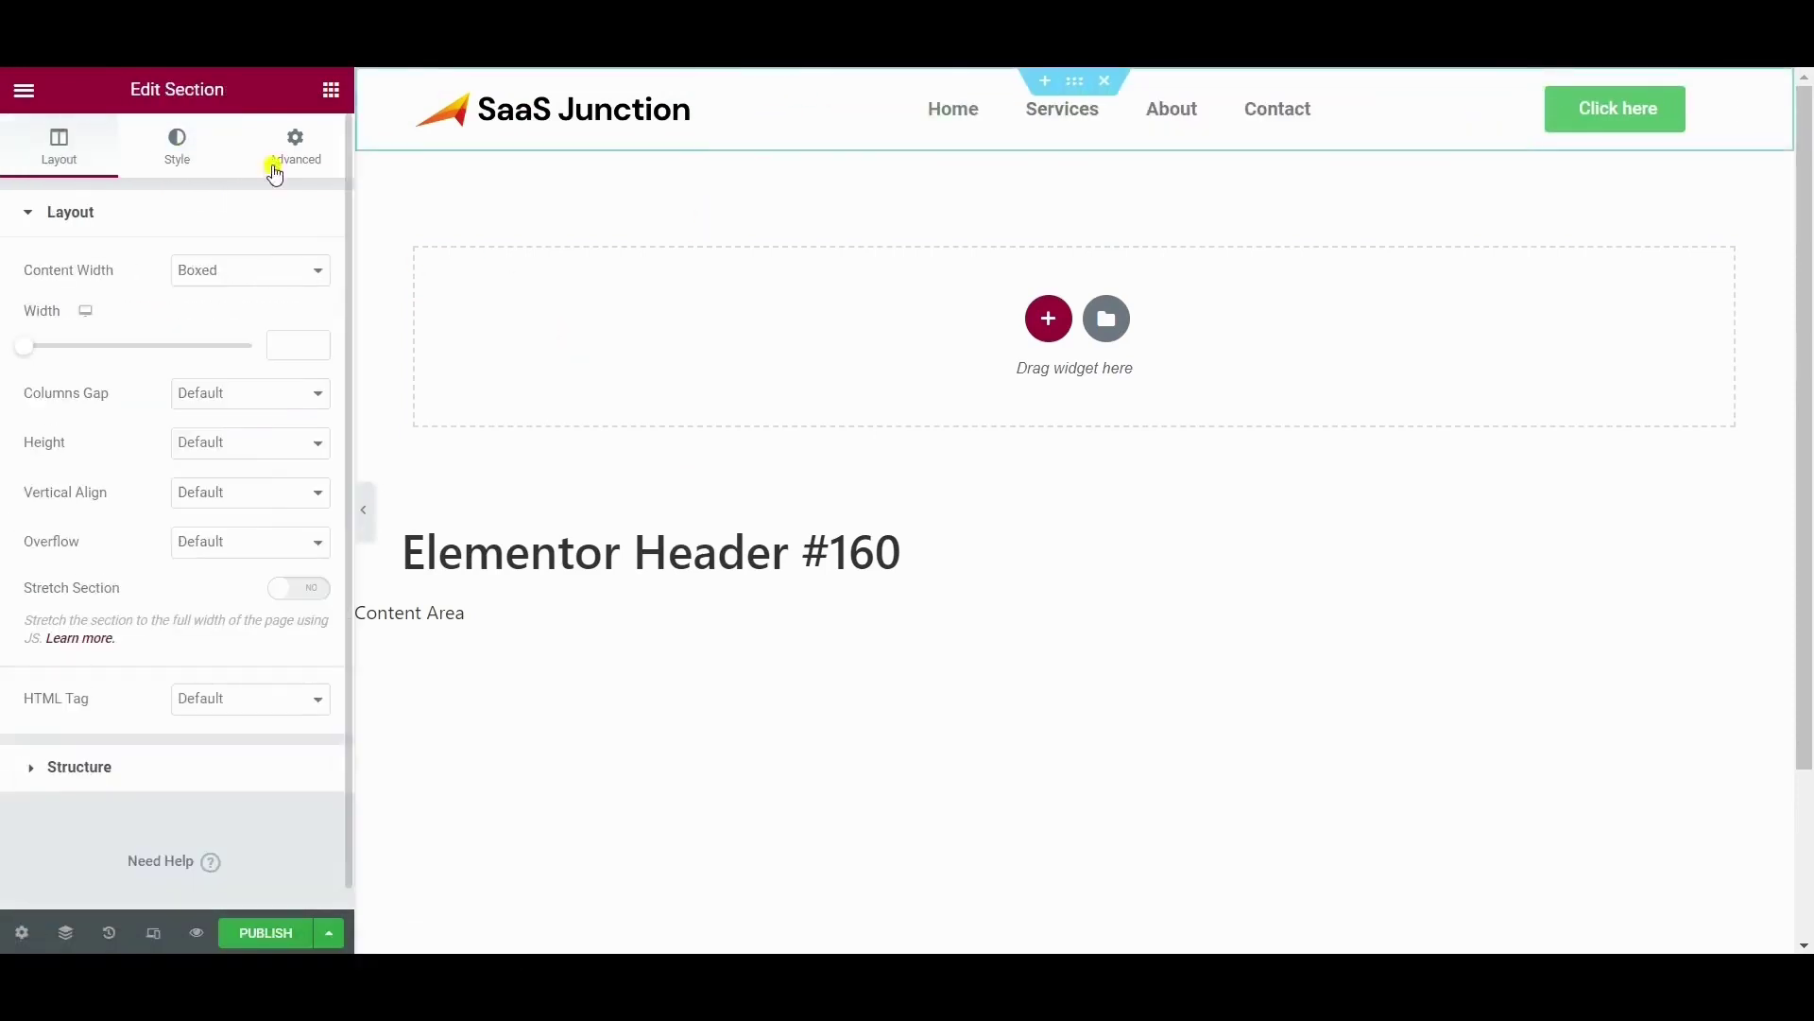
pyautogui.click(274, 175)
pyautogui.click(190, 391)
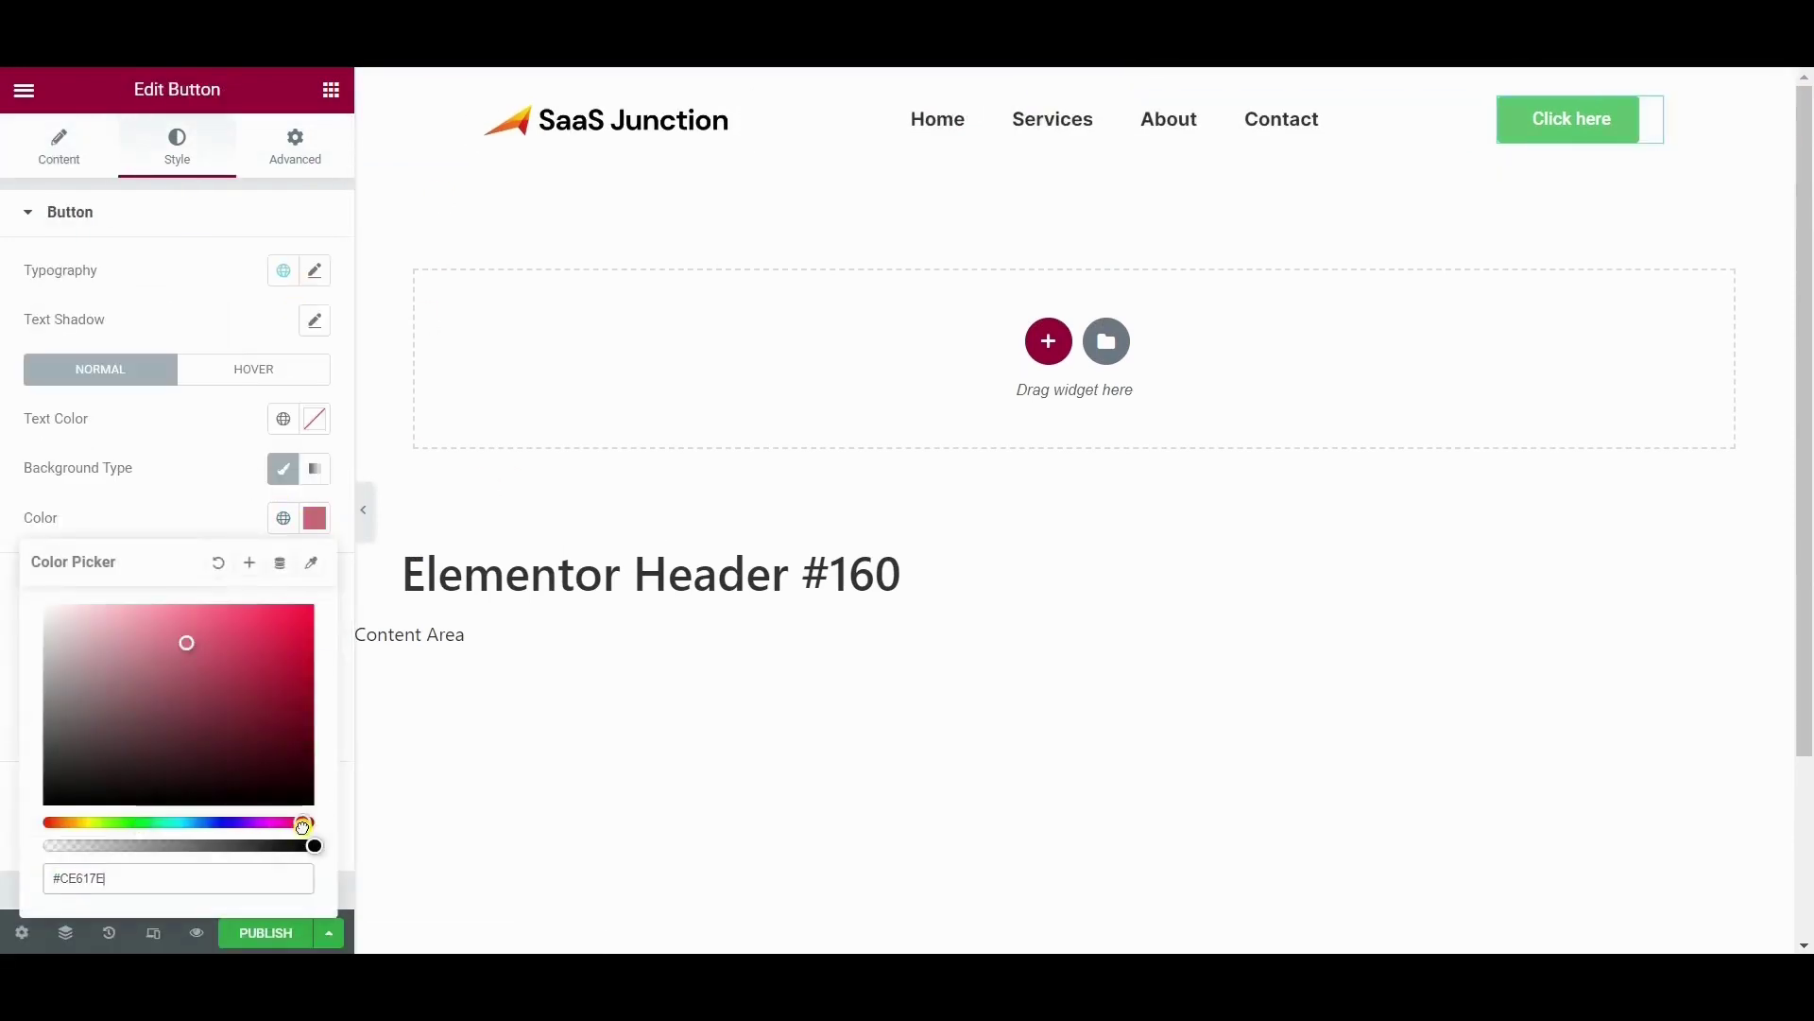
# Step: Make the button dark #2A2C30 with the label ENQUIRE NOW, then adjust the nav menu settings
pyautogui.click(94, 753)
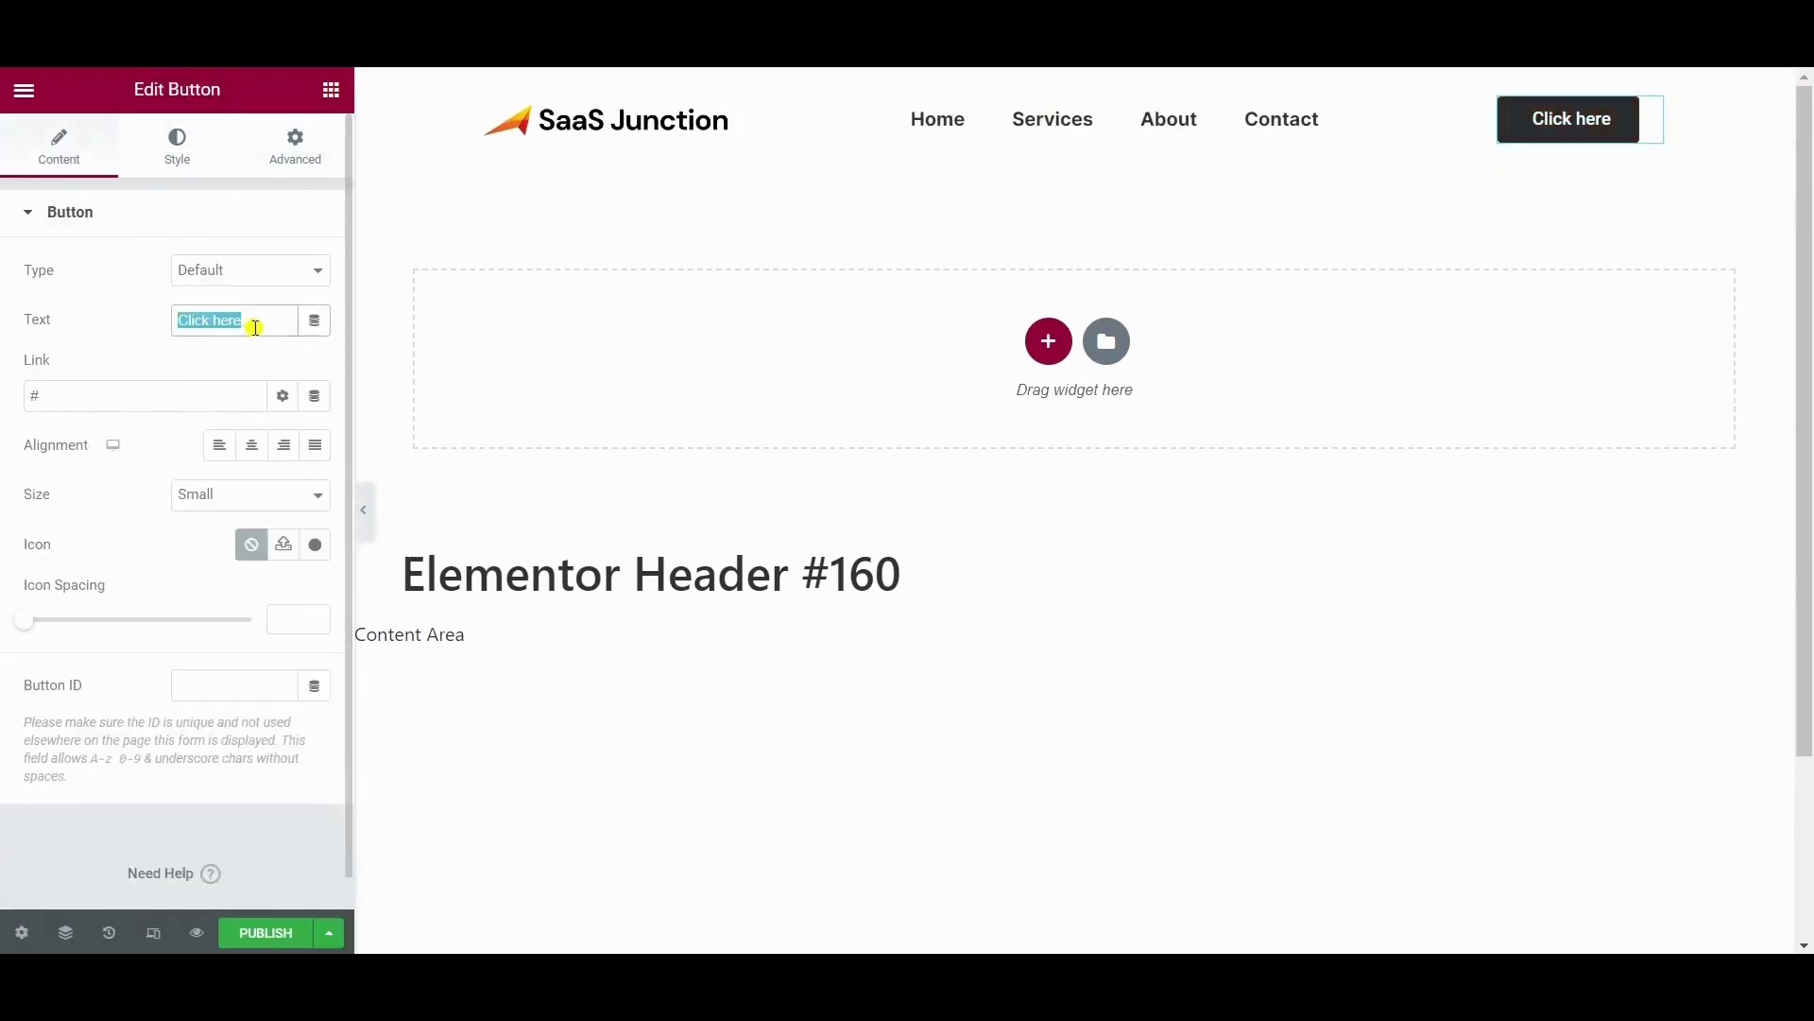
pyautogui.write('ENQUIRE NOW')
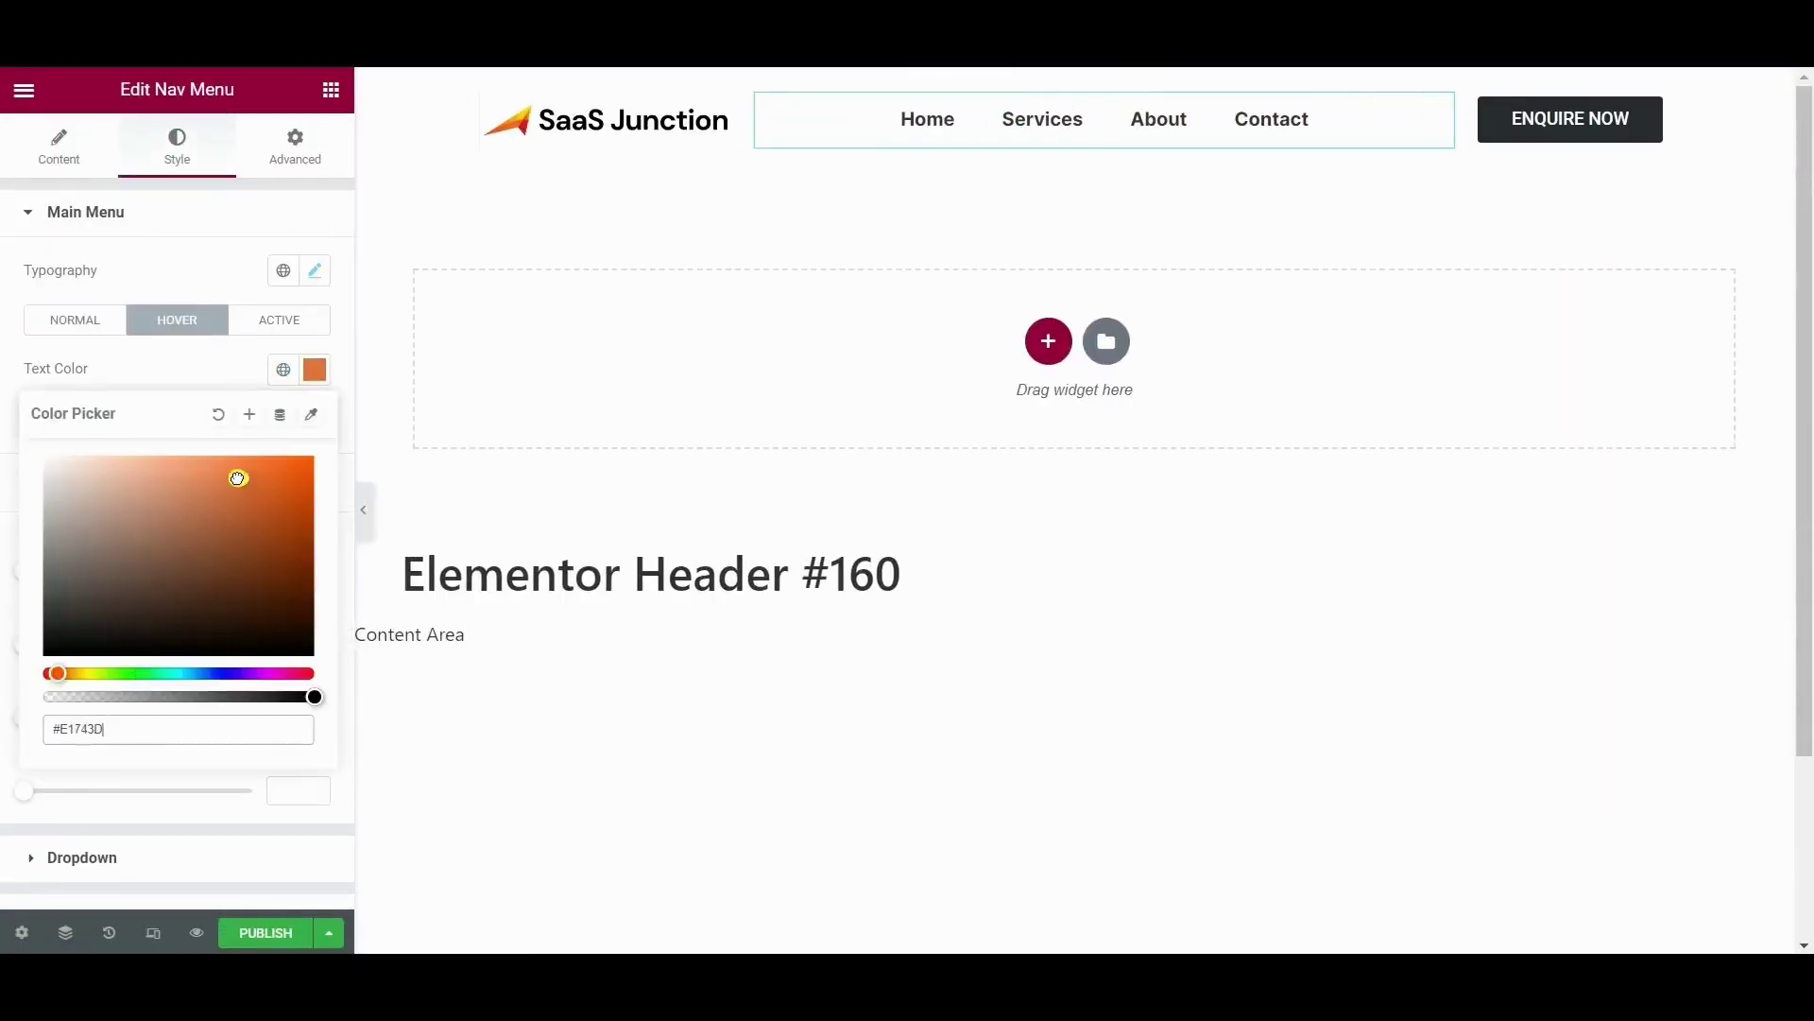
pyautogui.click(59, 146)
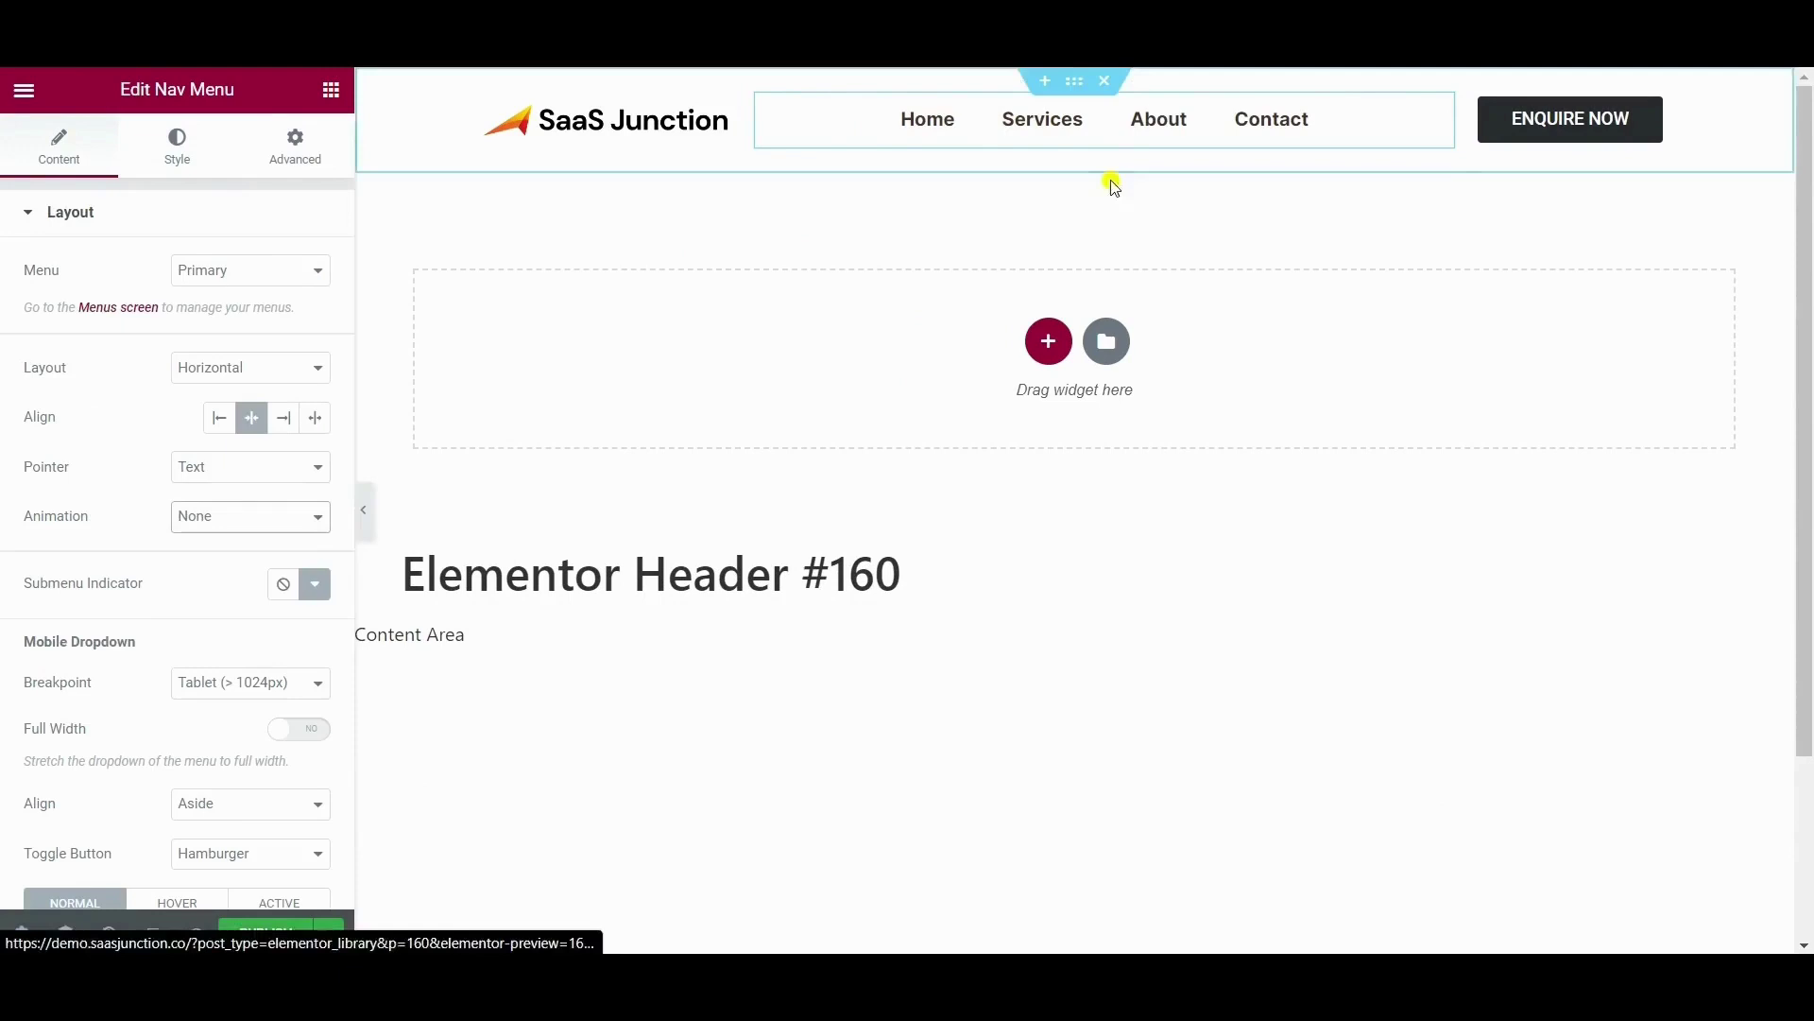
pyautogui.click(1074, 80)
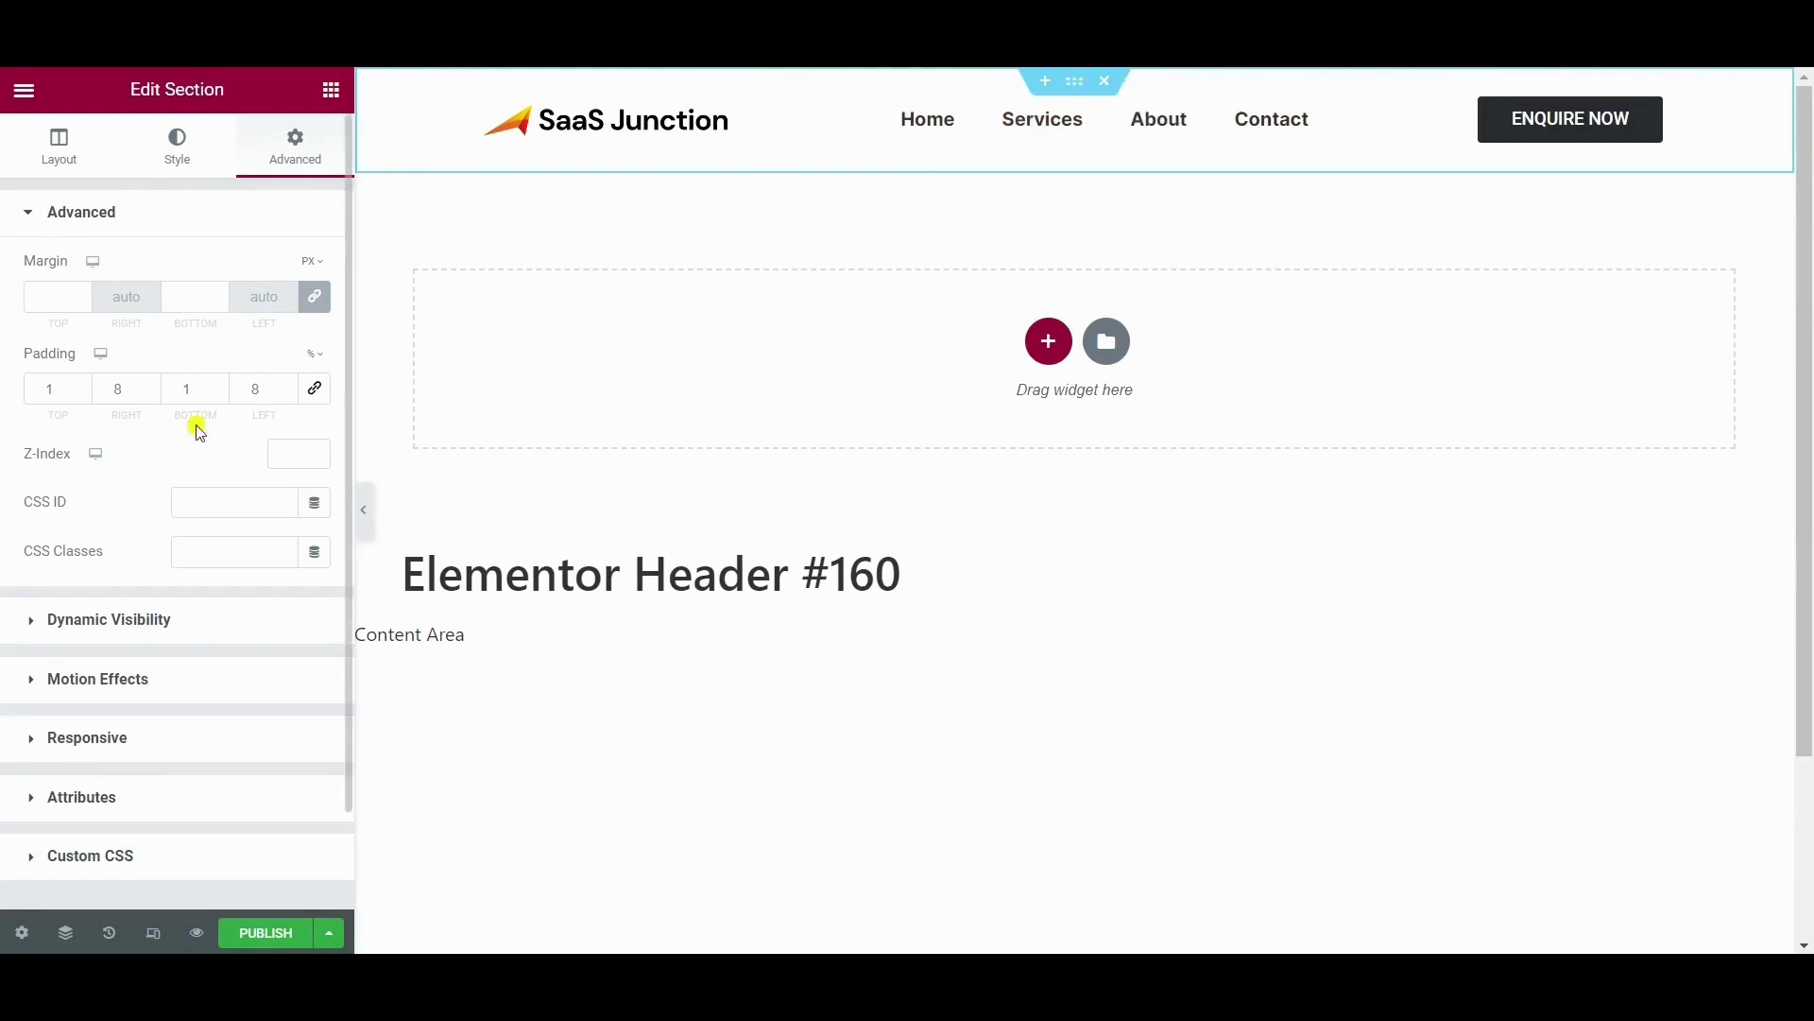
# Step: Set the section's Motion Effects Sticky to Top with an Effects Offset of 10
pyautogui.click(215, 707)
pyautogui.click(232, 447)
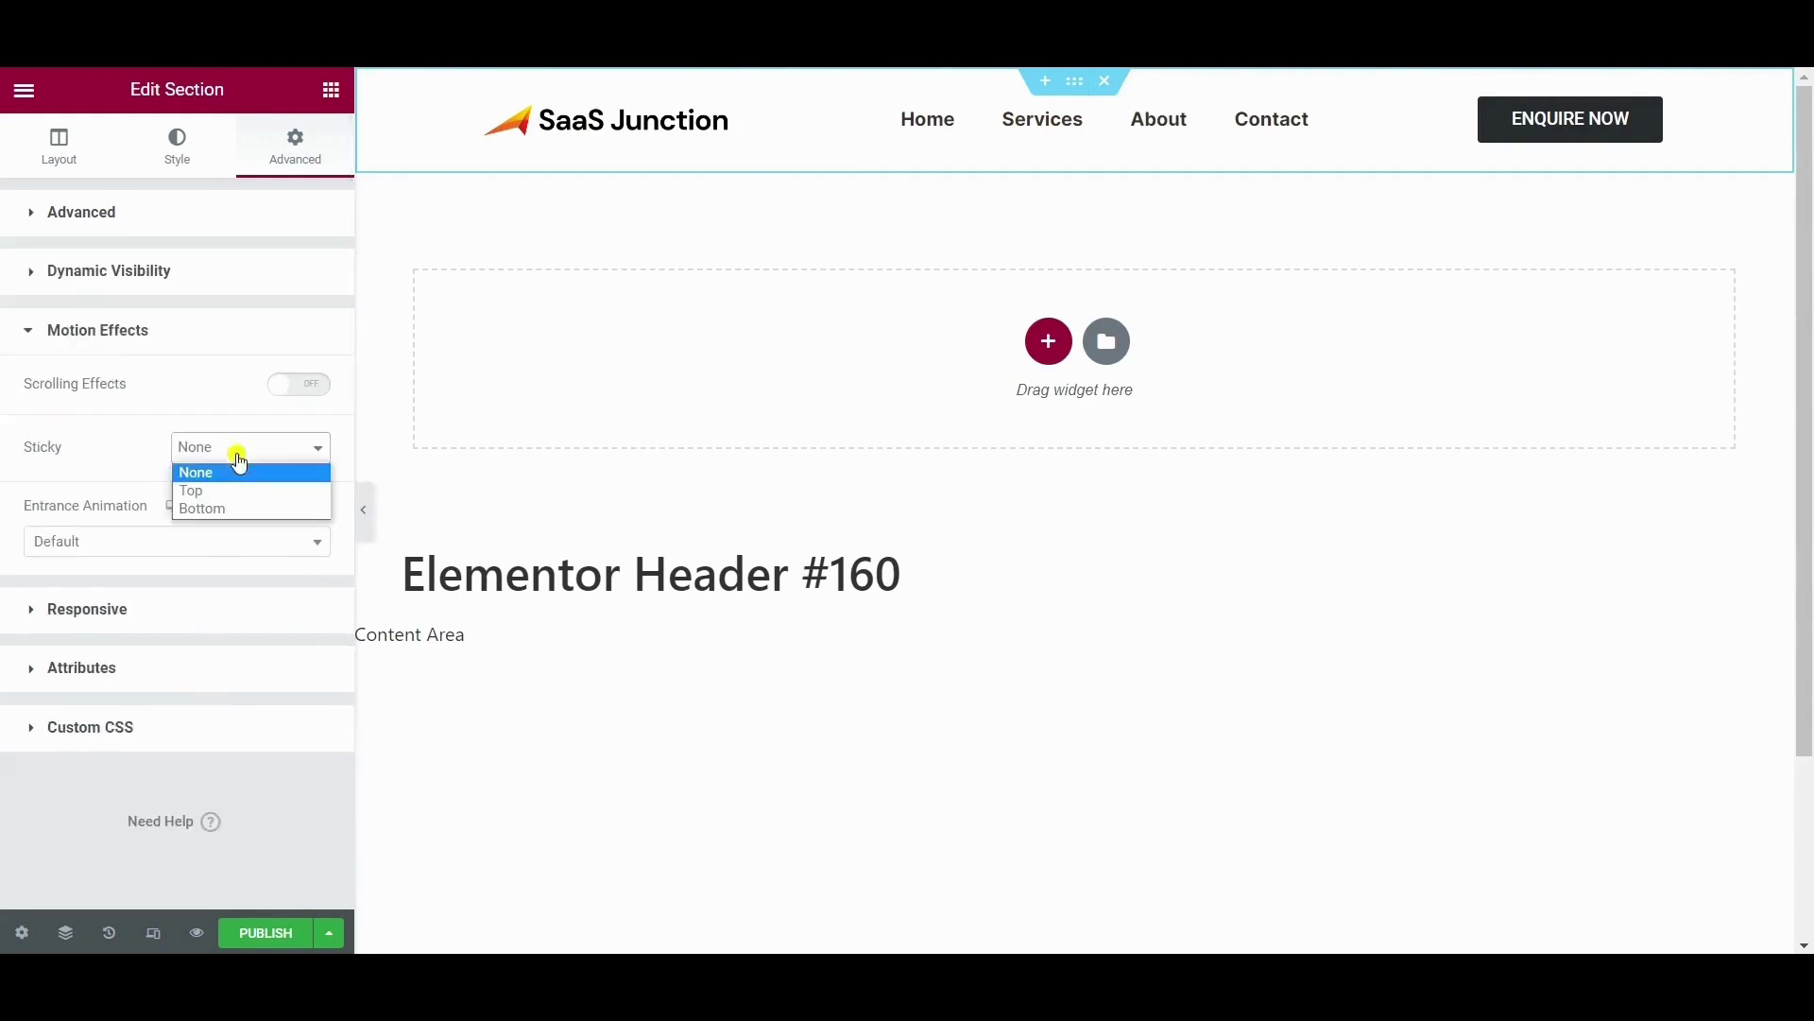
pyautogui.click(244, 491)
pyautogui.doubleClick(299, 620)
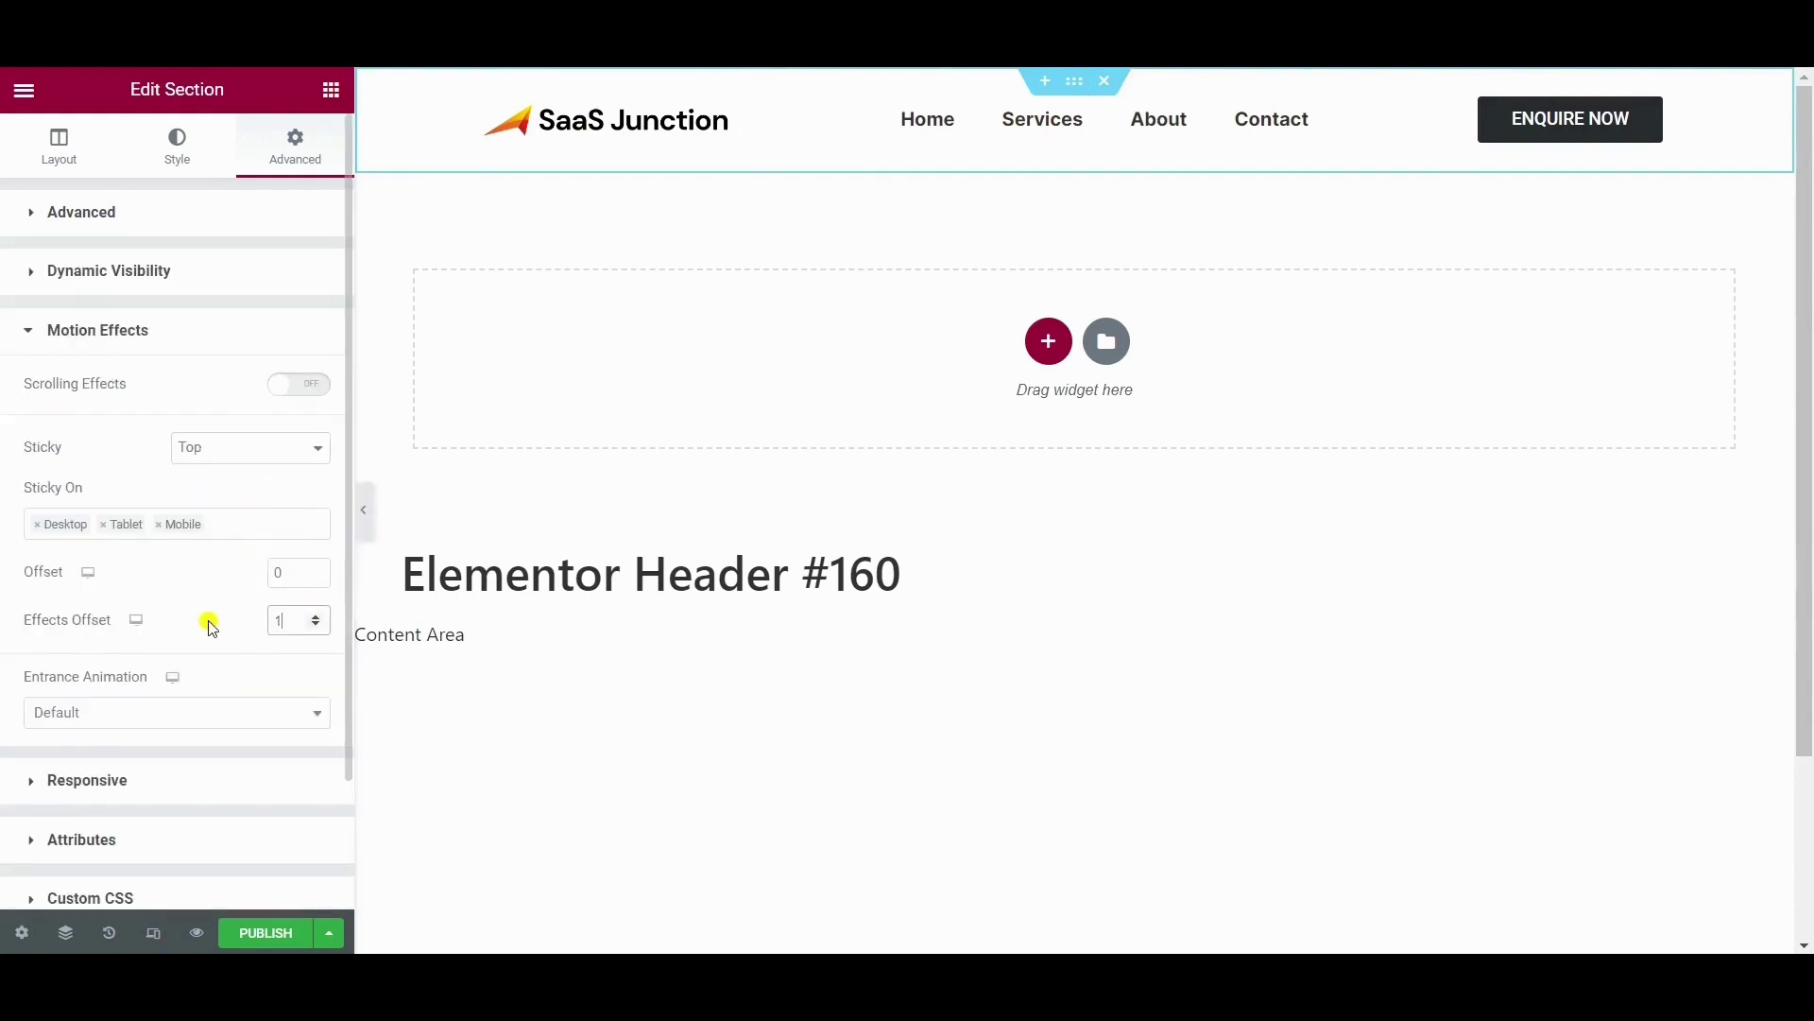
pyautogui.write('10')
pyautogui.scroll(-2, 14, 463)
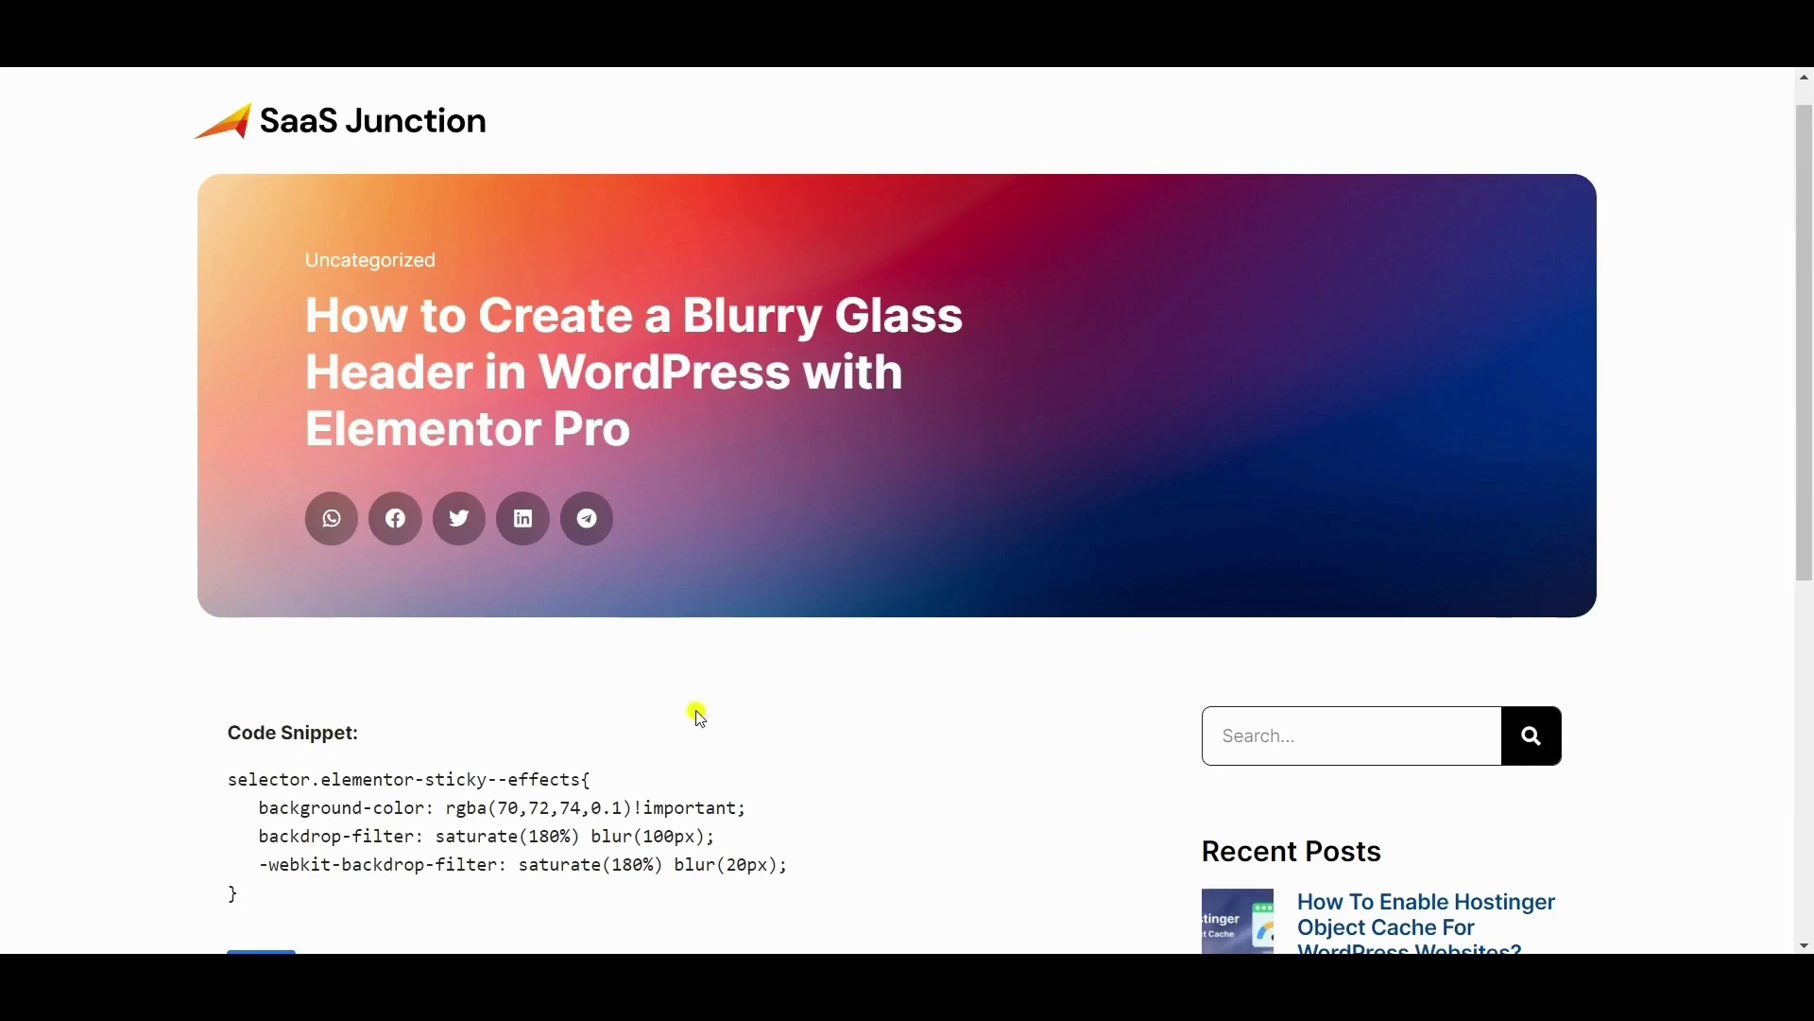
# Step: Copy the blurry-glass CSS snippet from the blog post and expand the header's Custom CSS area
pyautogui.scroll(-3, 662, 714)
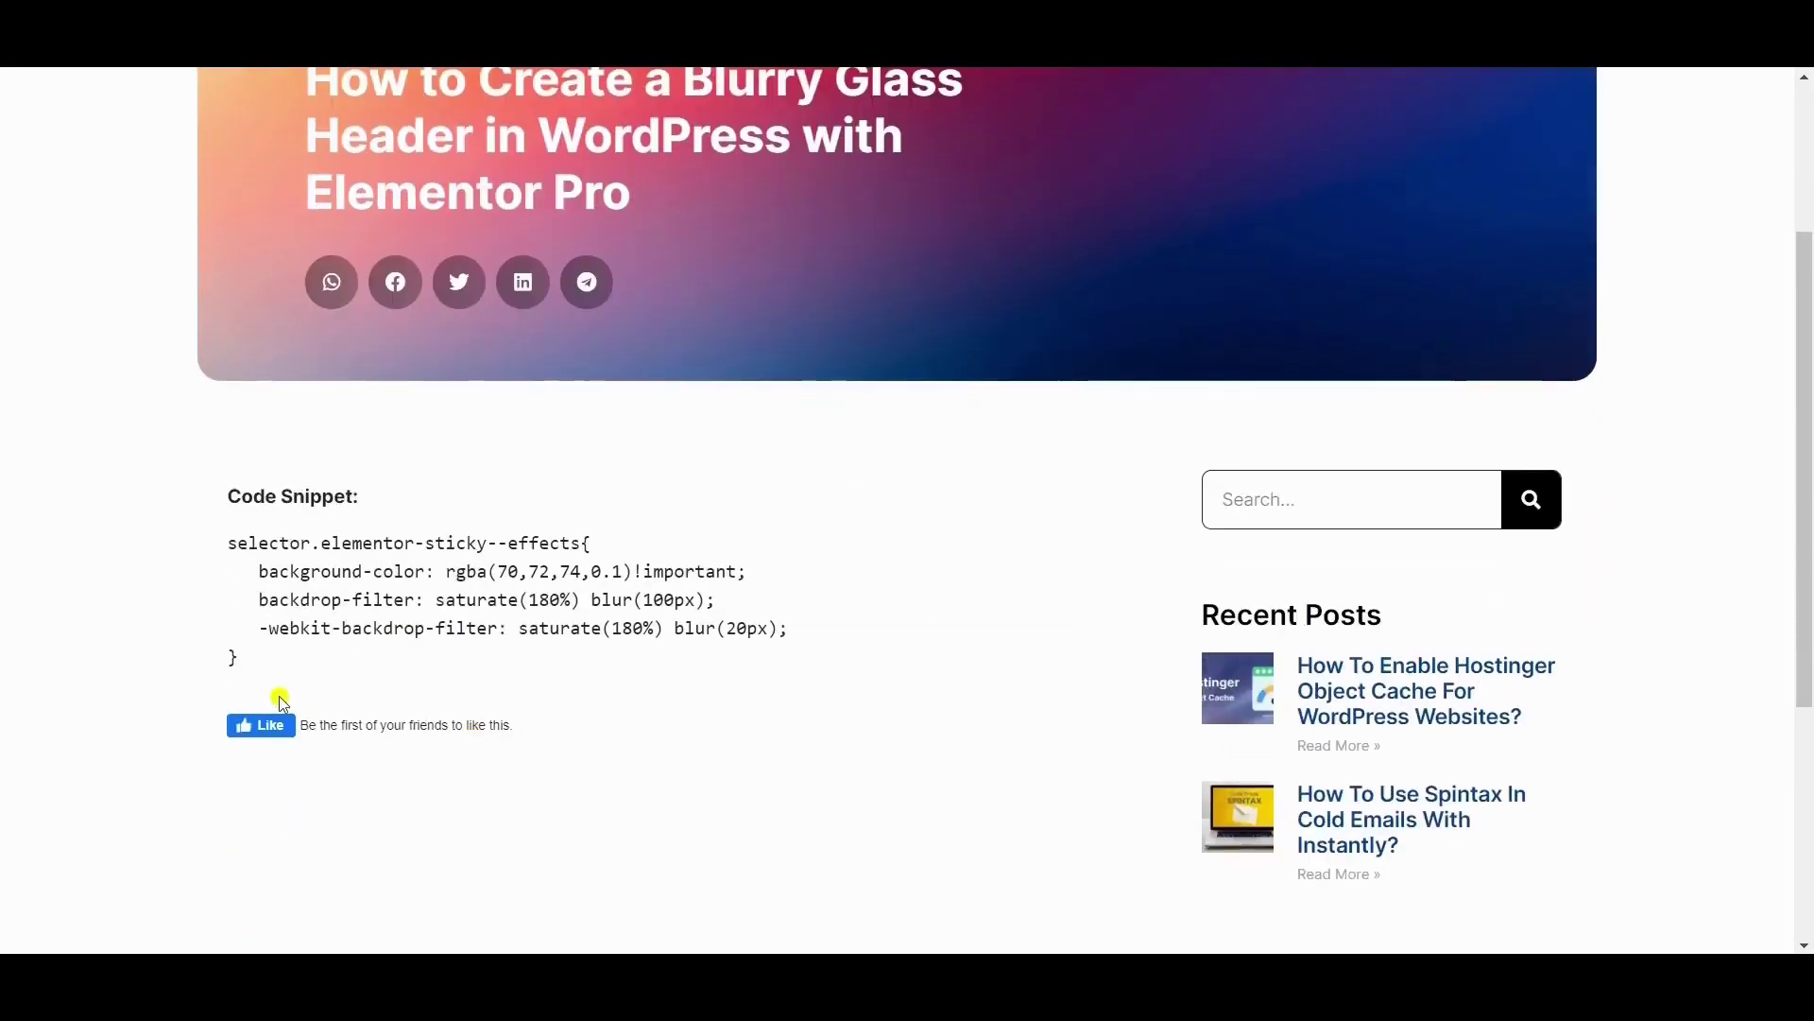
pyautogui.moveTo(202, 551); pyautogui.dragTo(296, 661)
pyautogui.rightClick(315, 589)
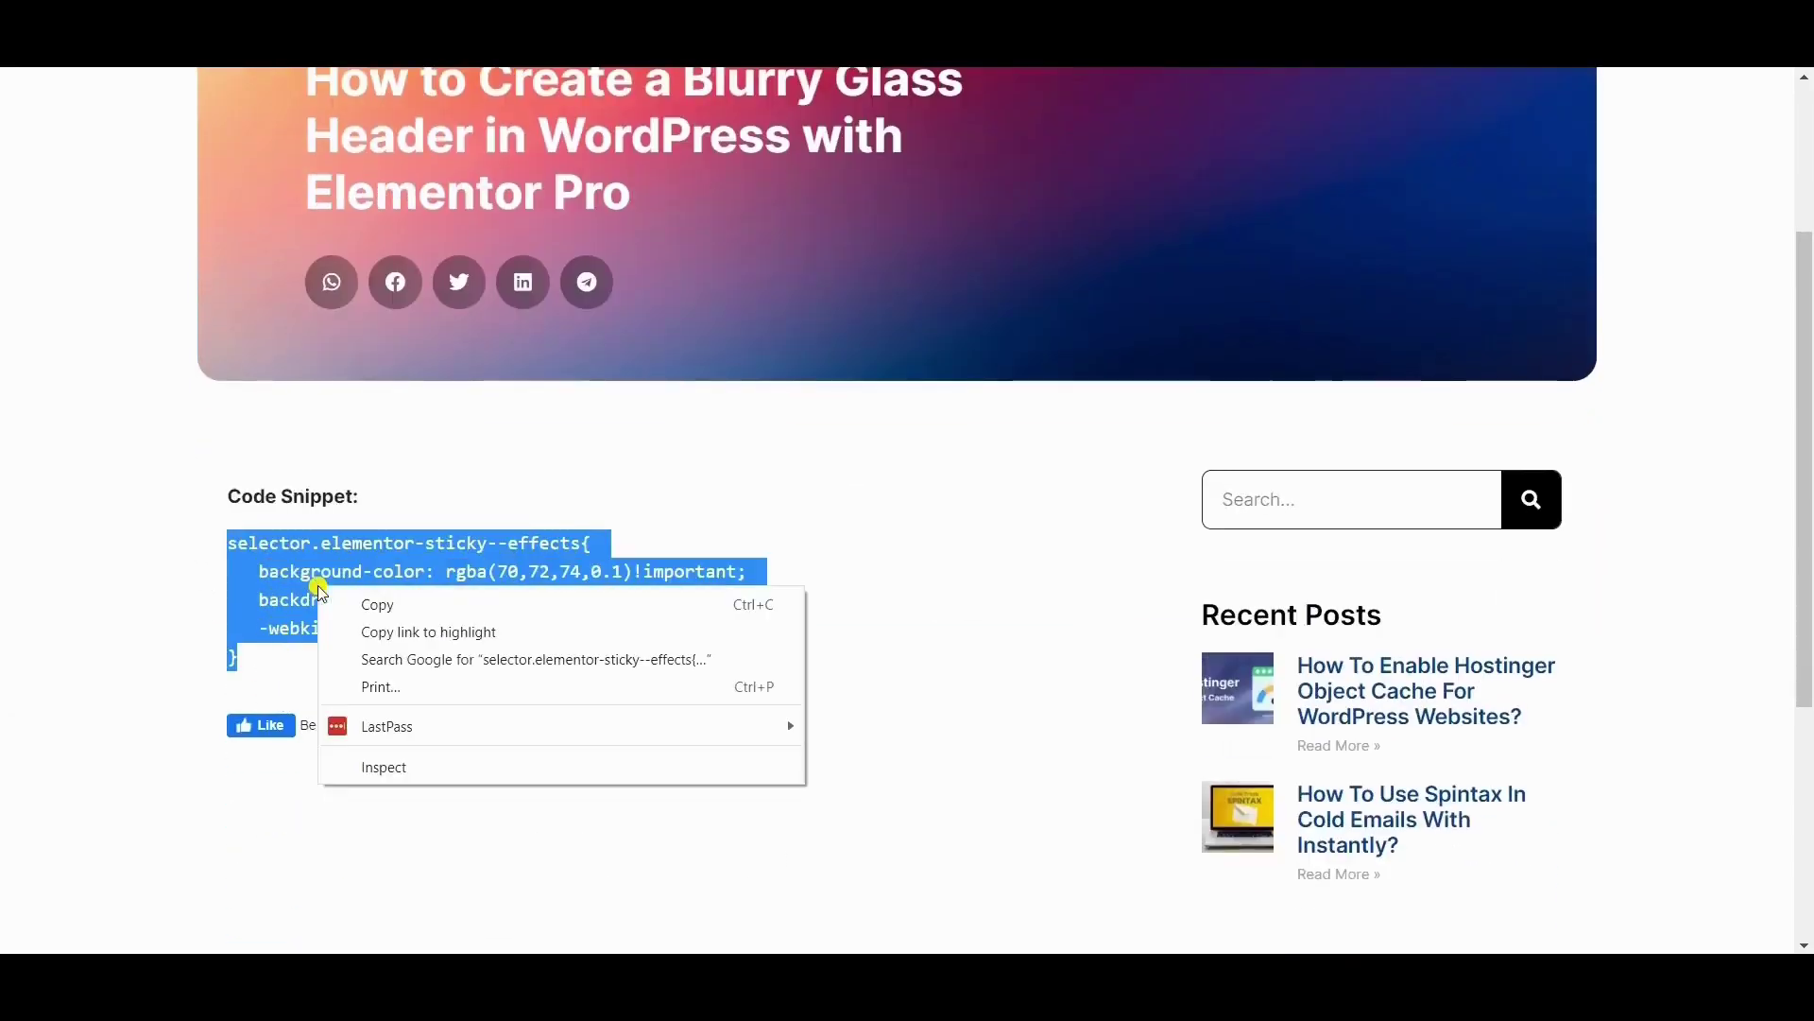
pyautogui.click(397, 604)
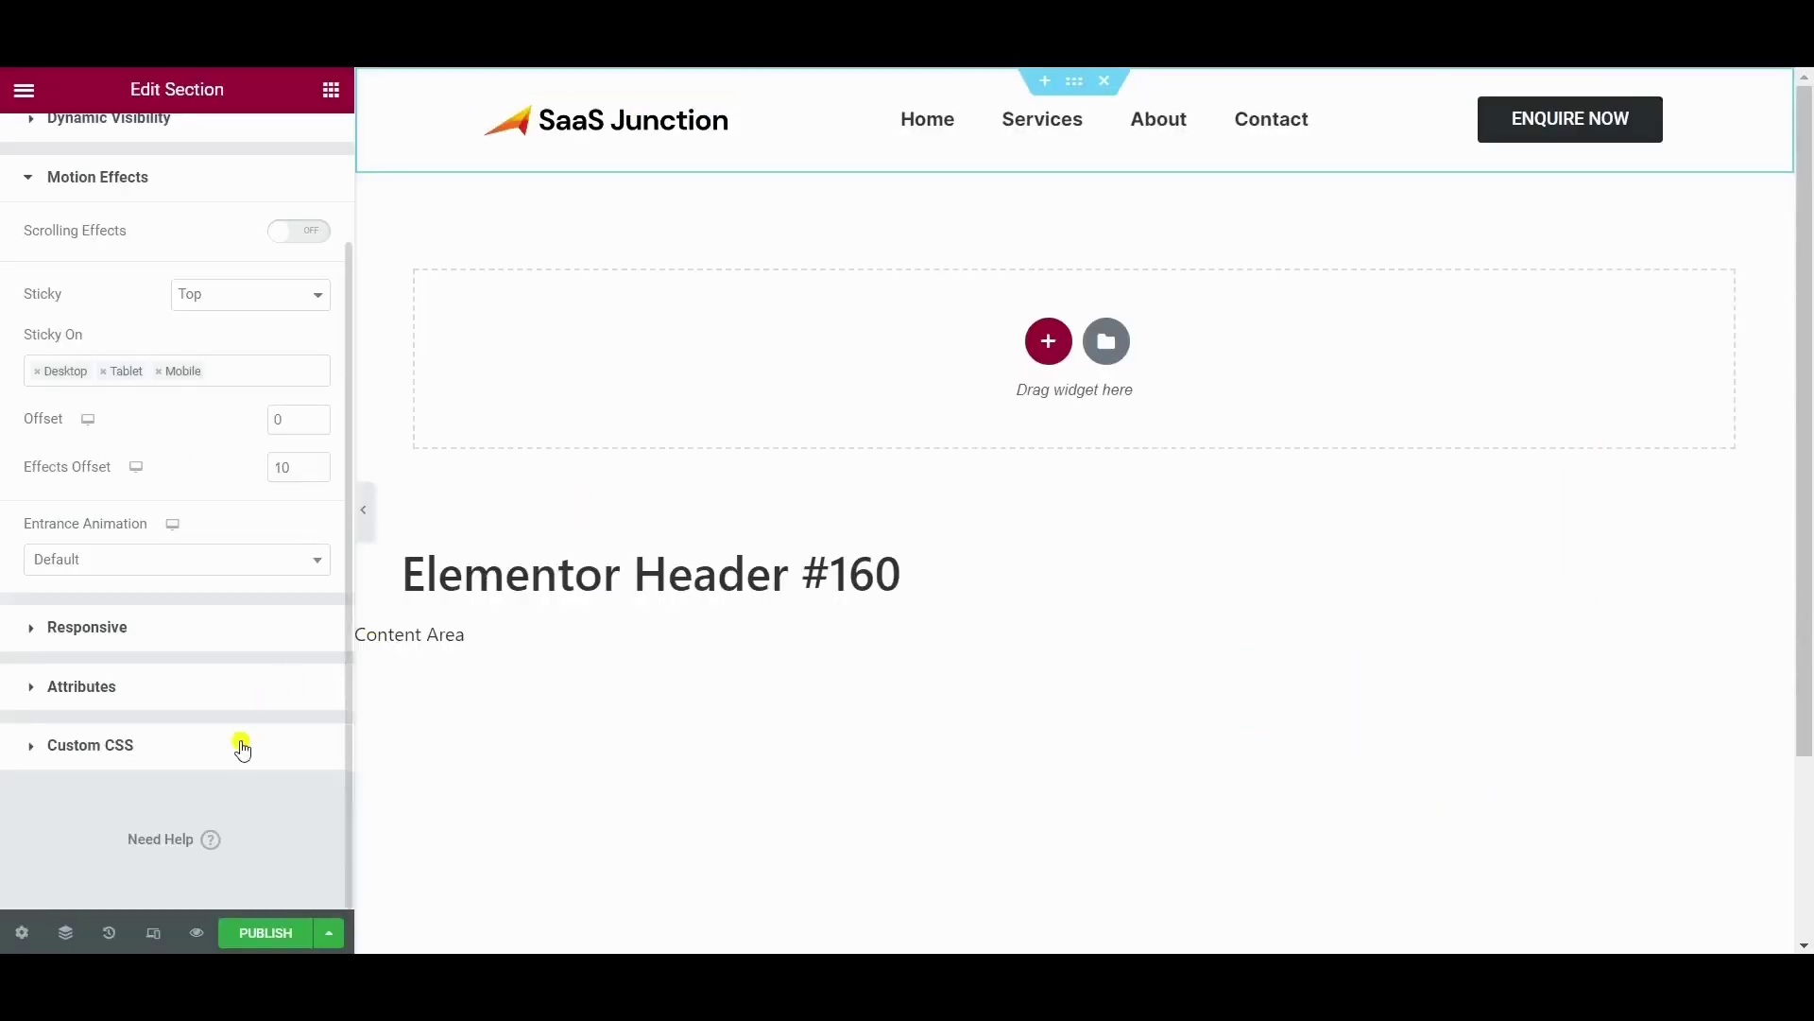
pyautogui.click(237, 742)
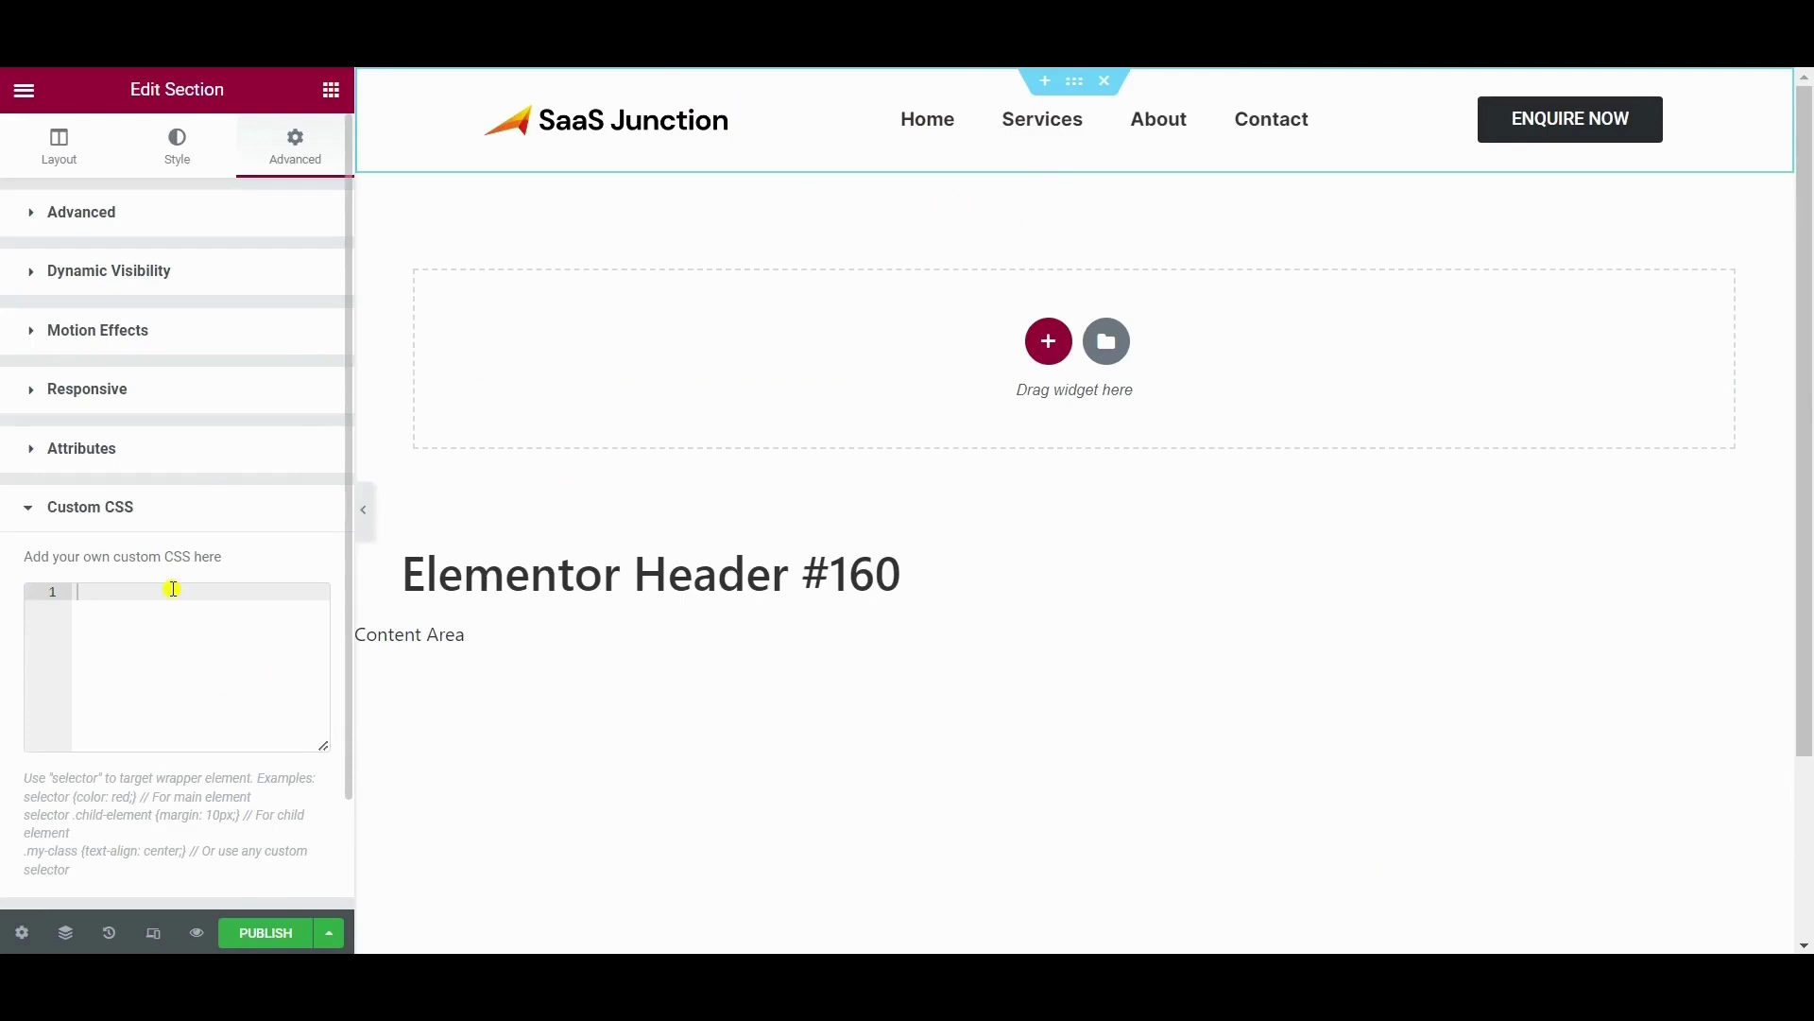
# Step: Paste the blurry-glass CSS into Custom CSS and publish the header with an Entire Site condition
pyautogui.hotkey('ctrl', 'v')
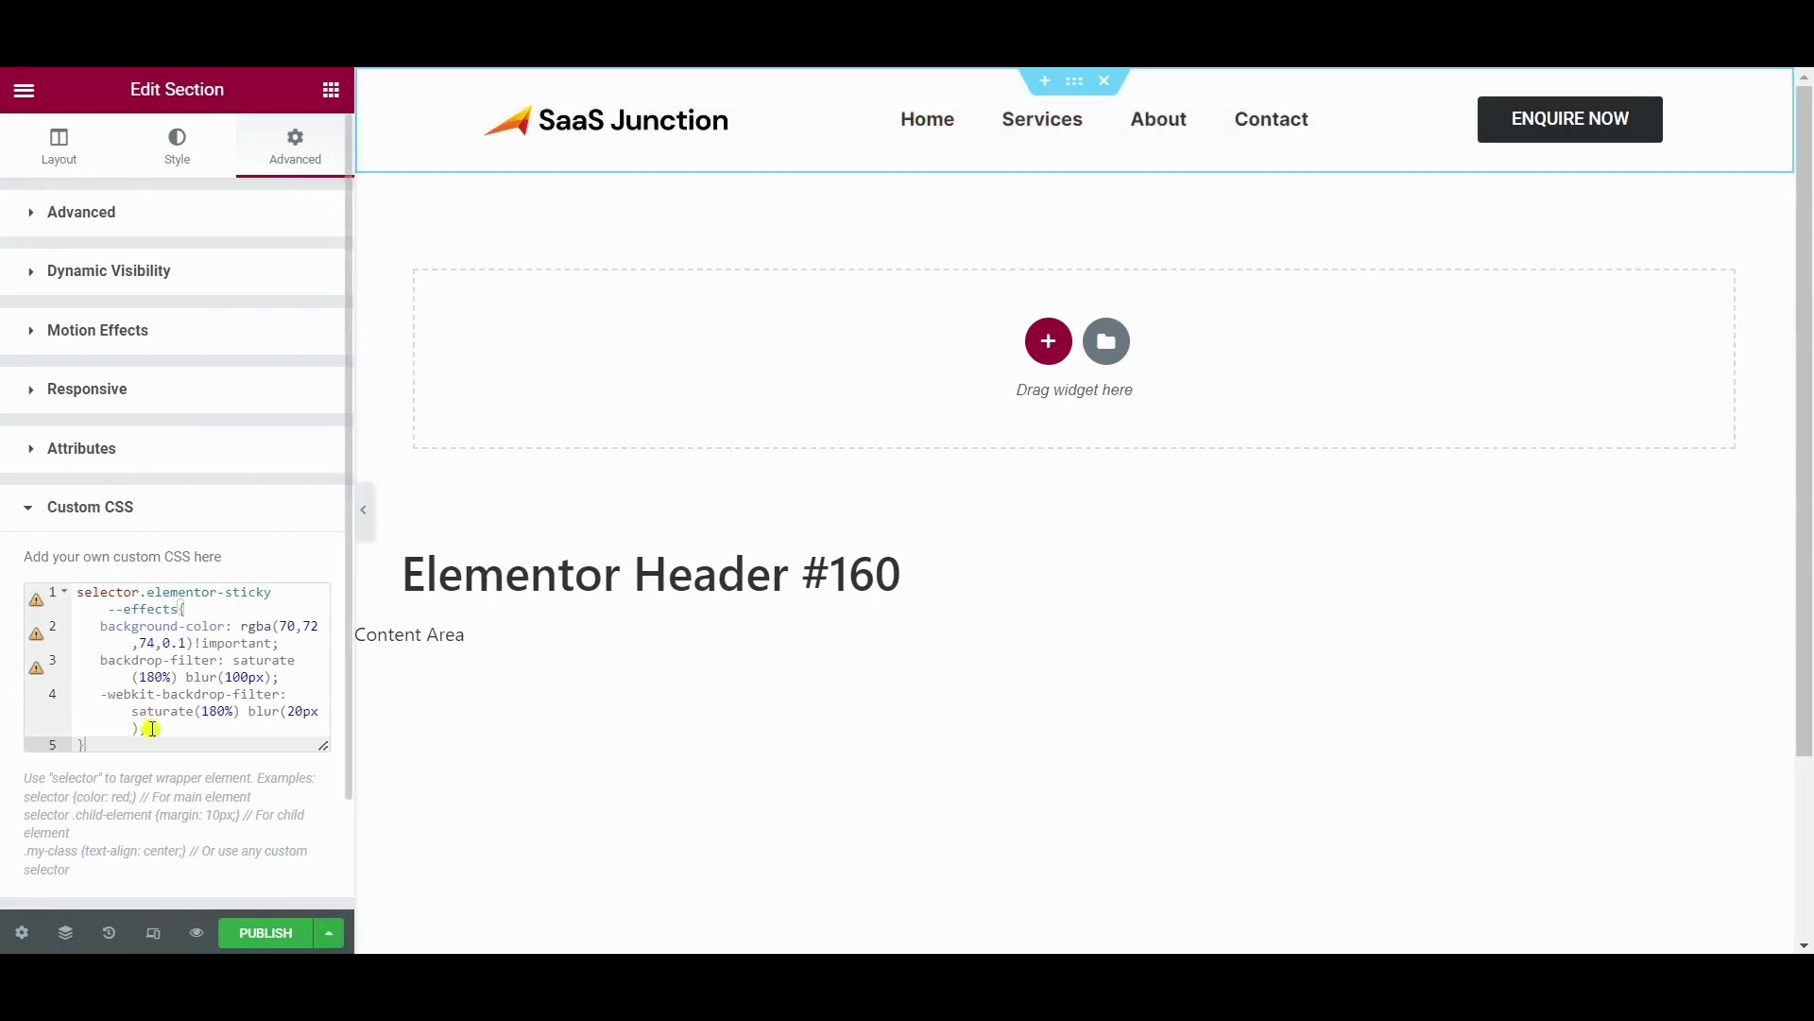
pyautogui.click(329, 933)
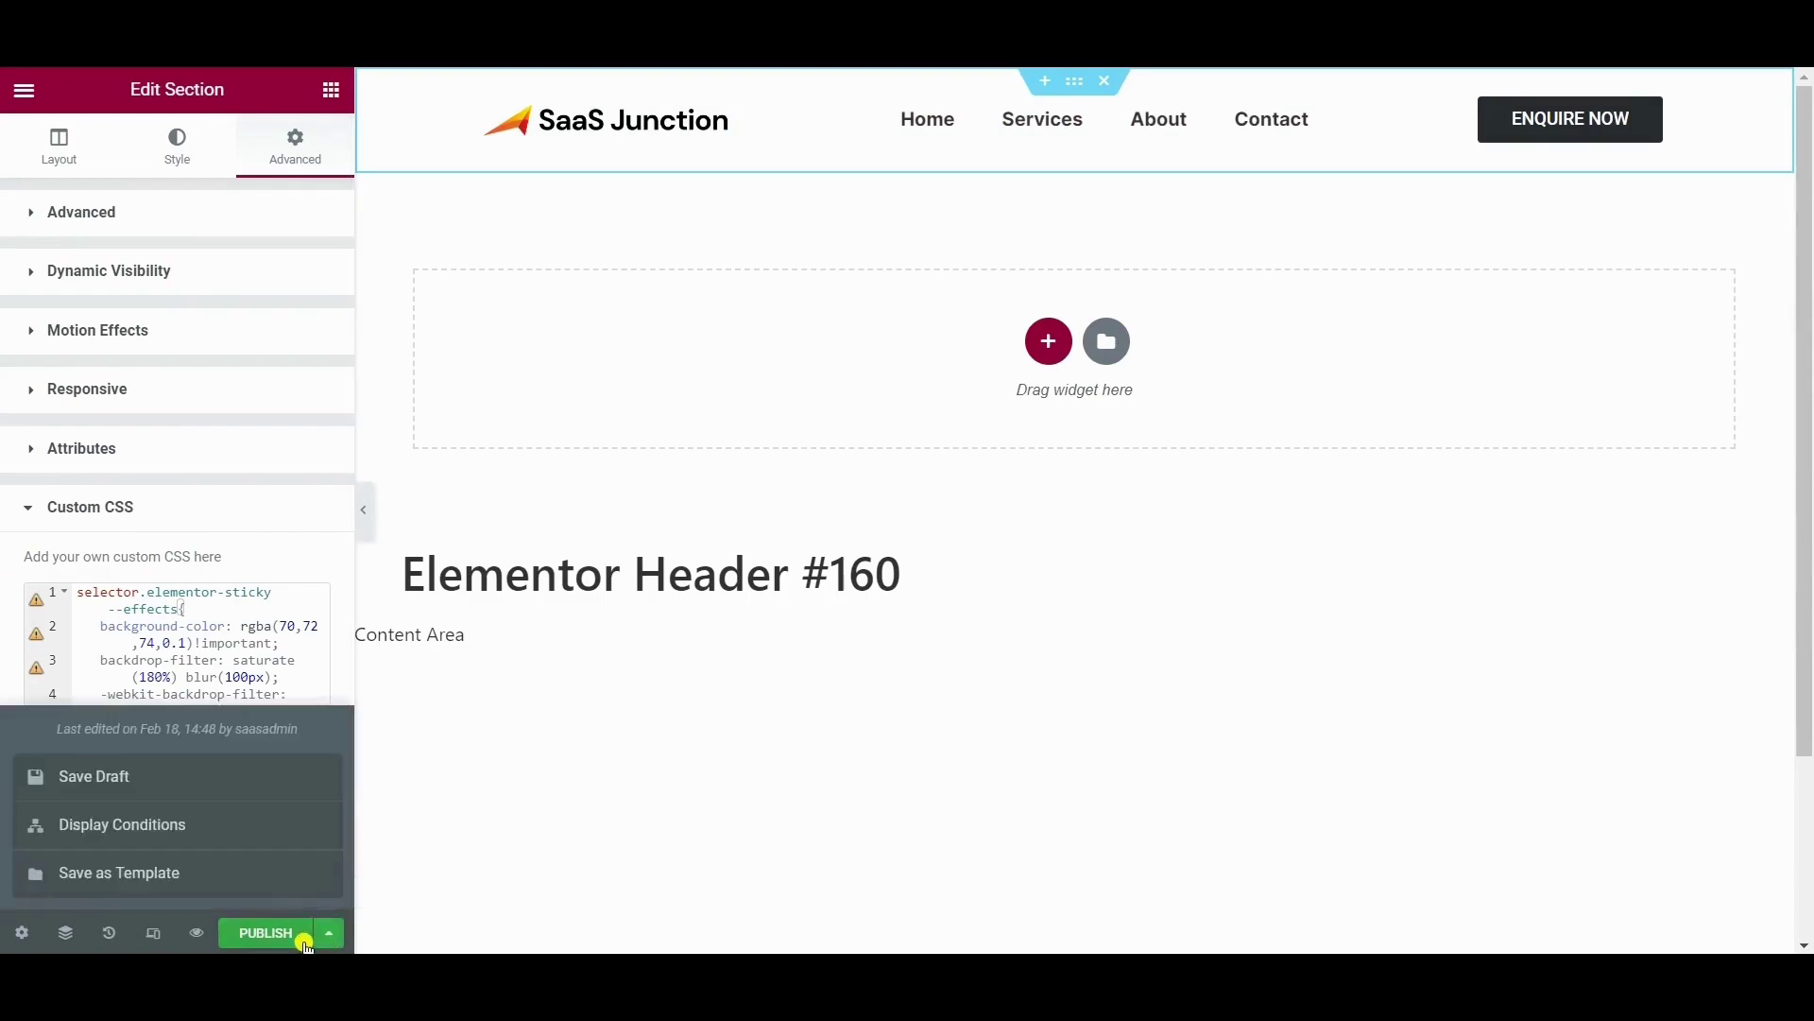
pyautogui.click(301, 934)
pyautogui.click(831, 661)
pyautogui.click(1512, 922)
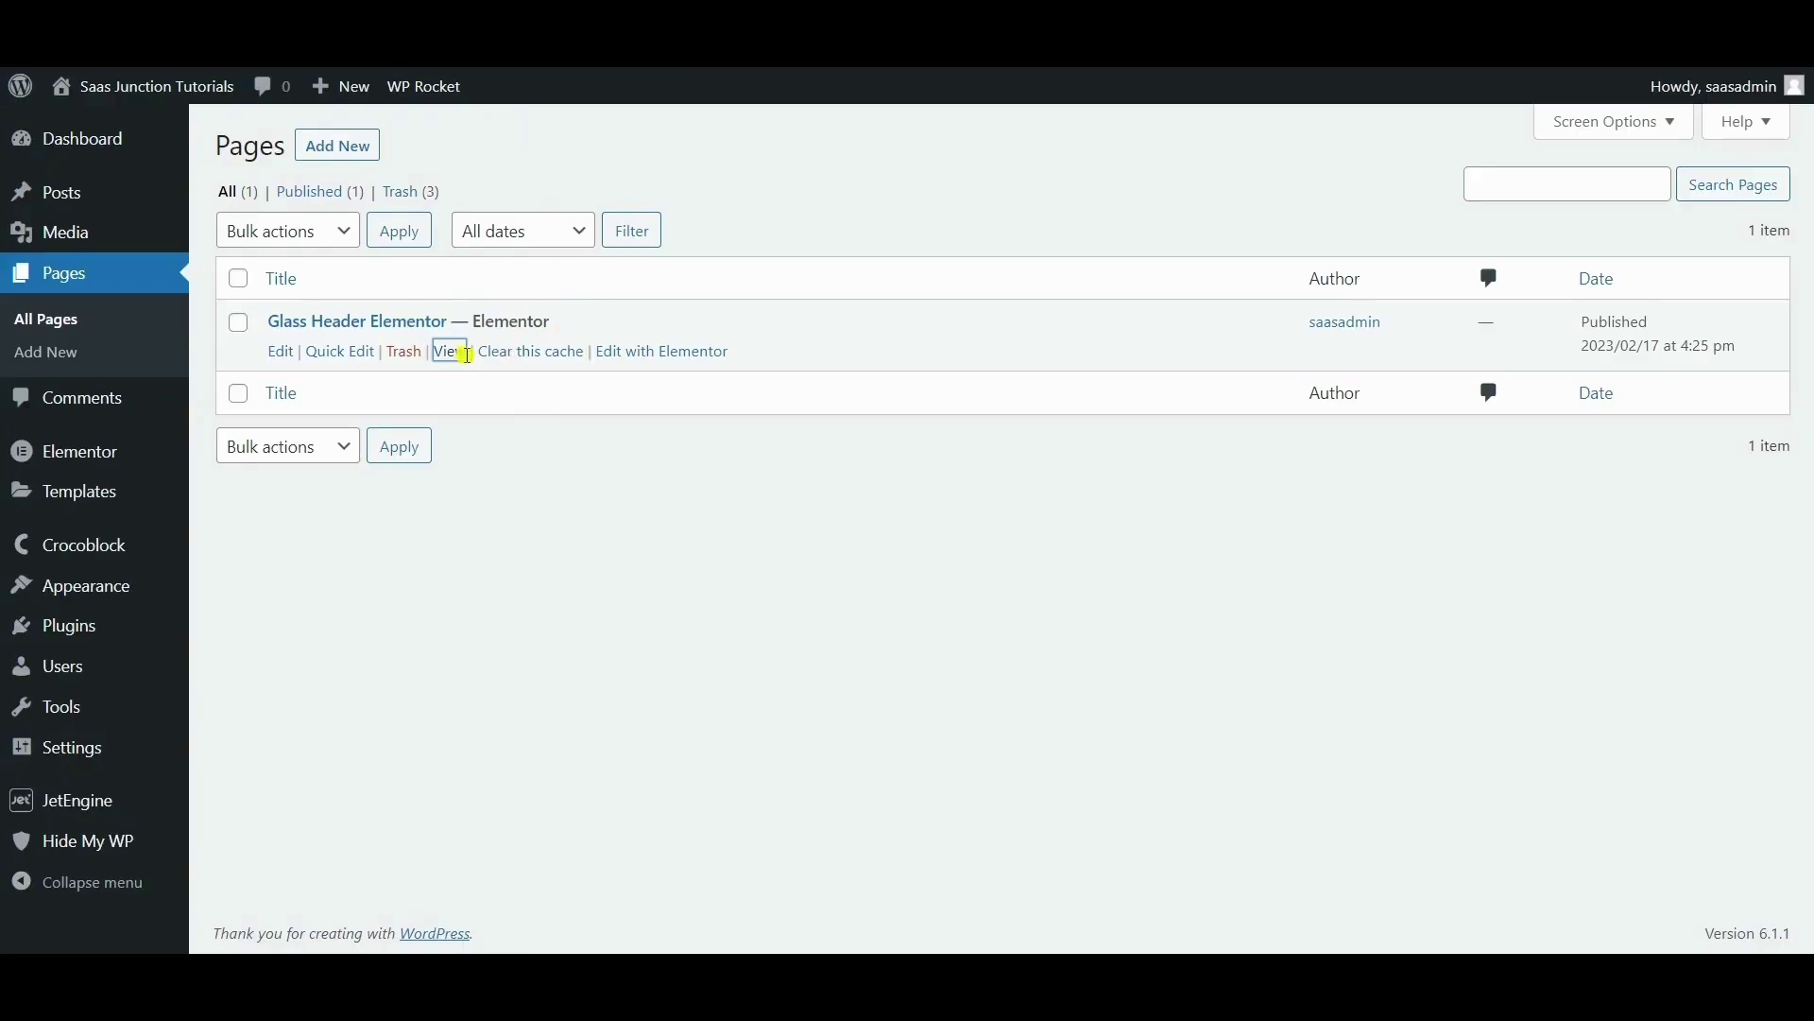
# Step: Open the live Glass Header Elementor page in a new tab and scroll to check the sticky glass header
pyautogui.rightClick(466, 356)
pyautogui.click(529, 364)
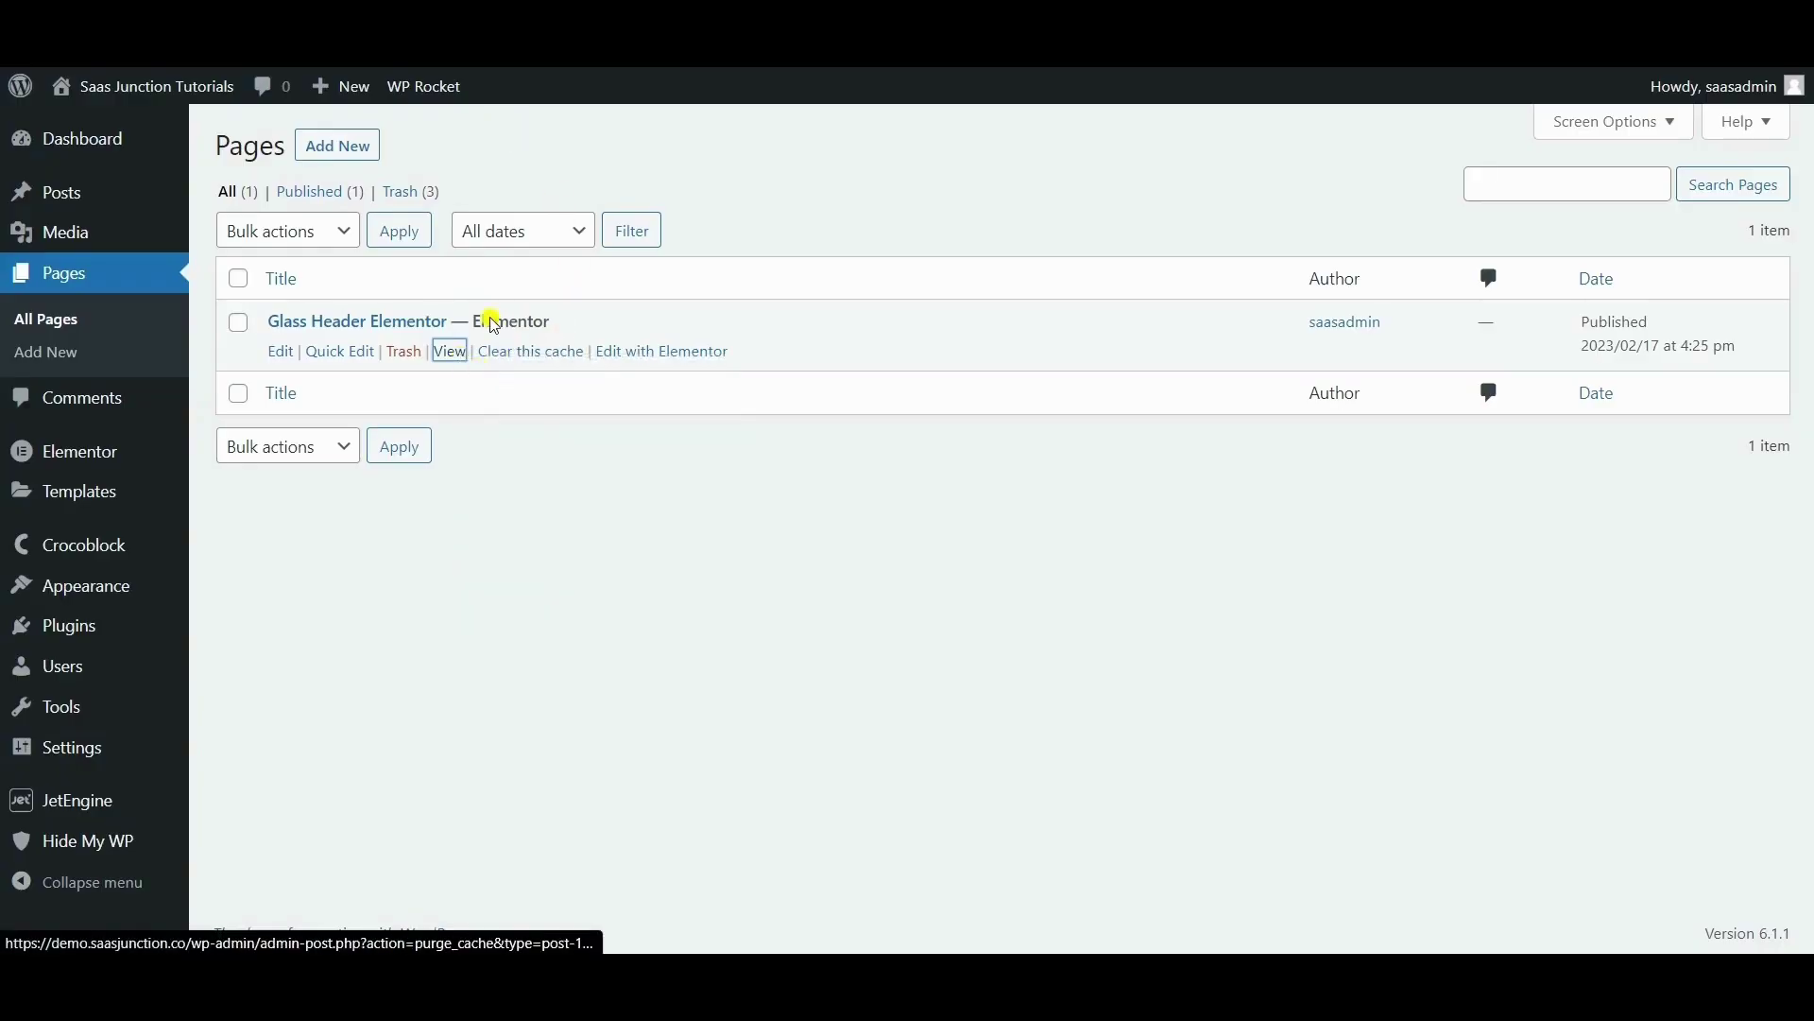
pyautogui.hotkey('ctrl', 'Tab')
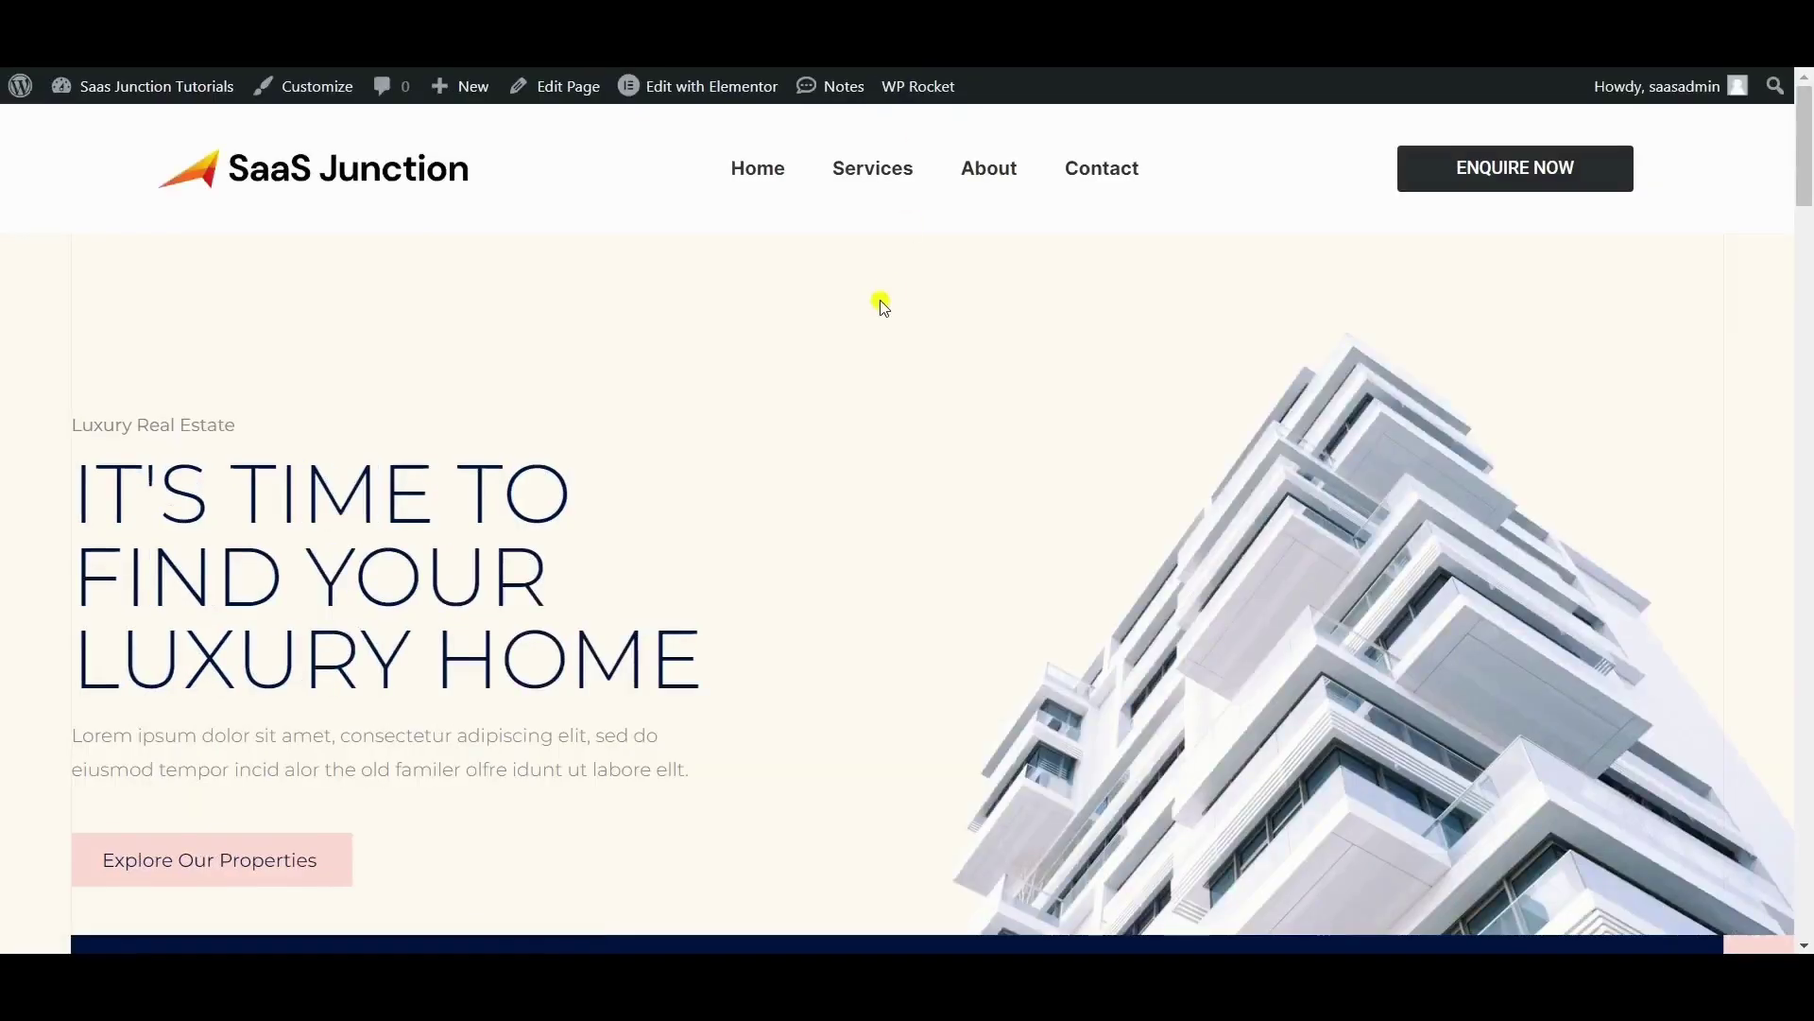
pyautogui.scroll(-8, 881, 304)
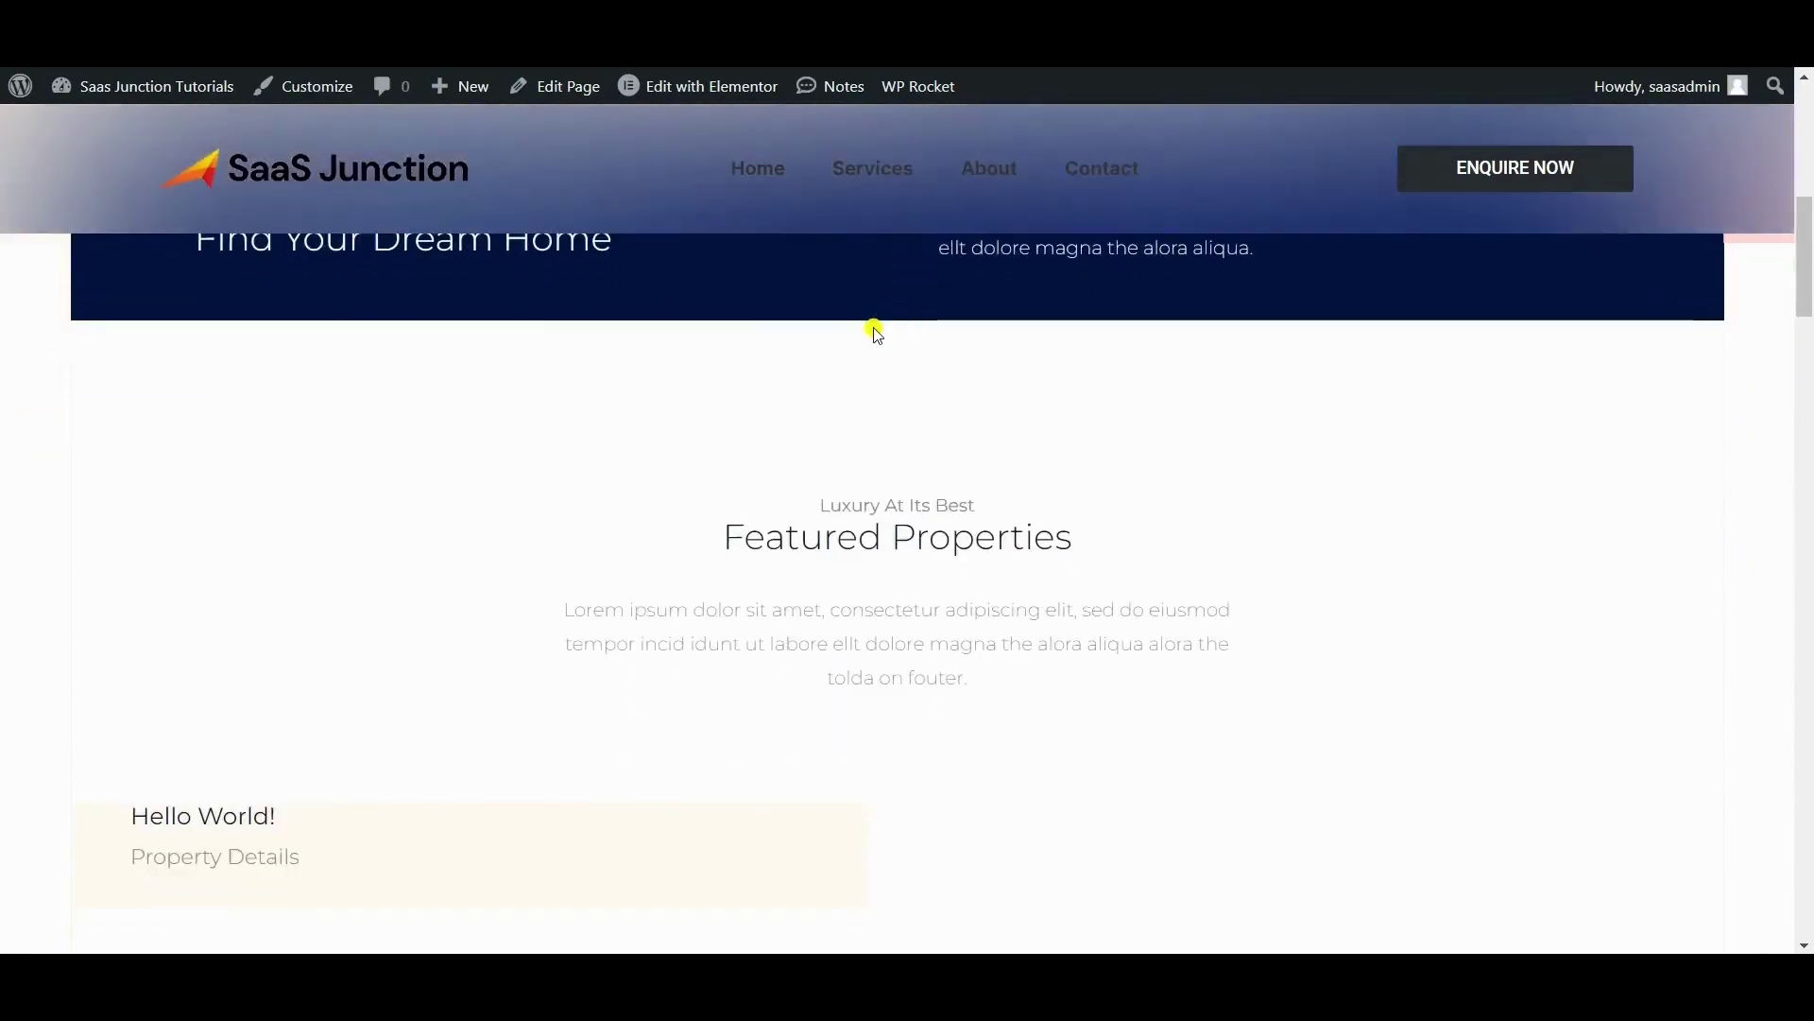
pyautogui.scroll(-4, 876, 332)
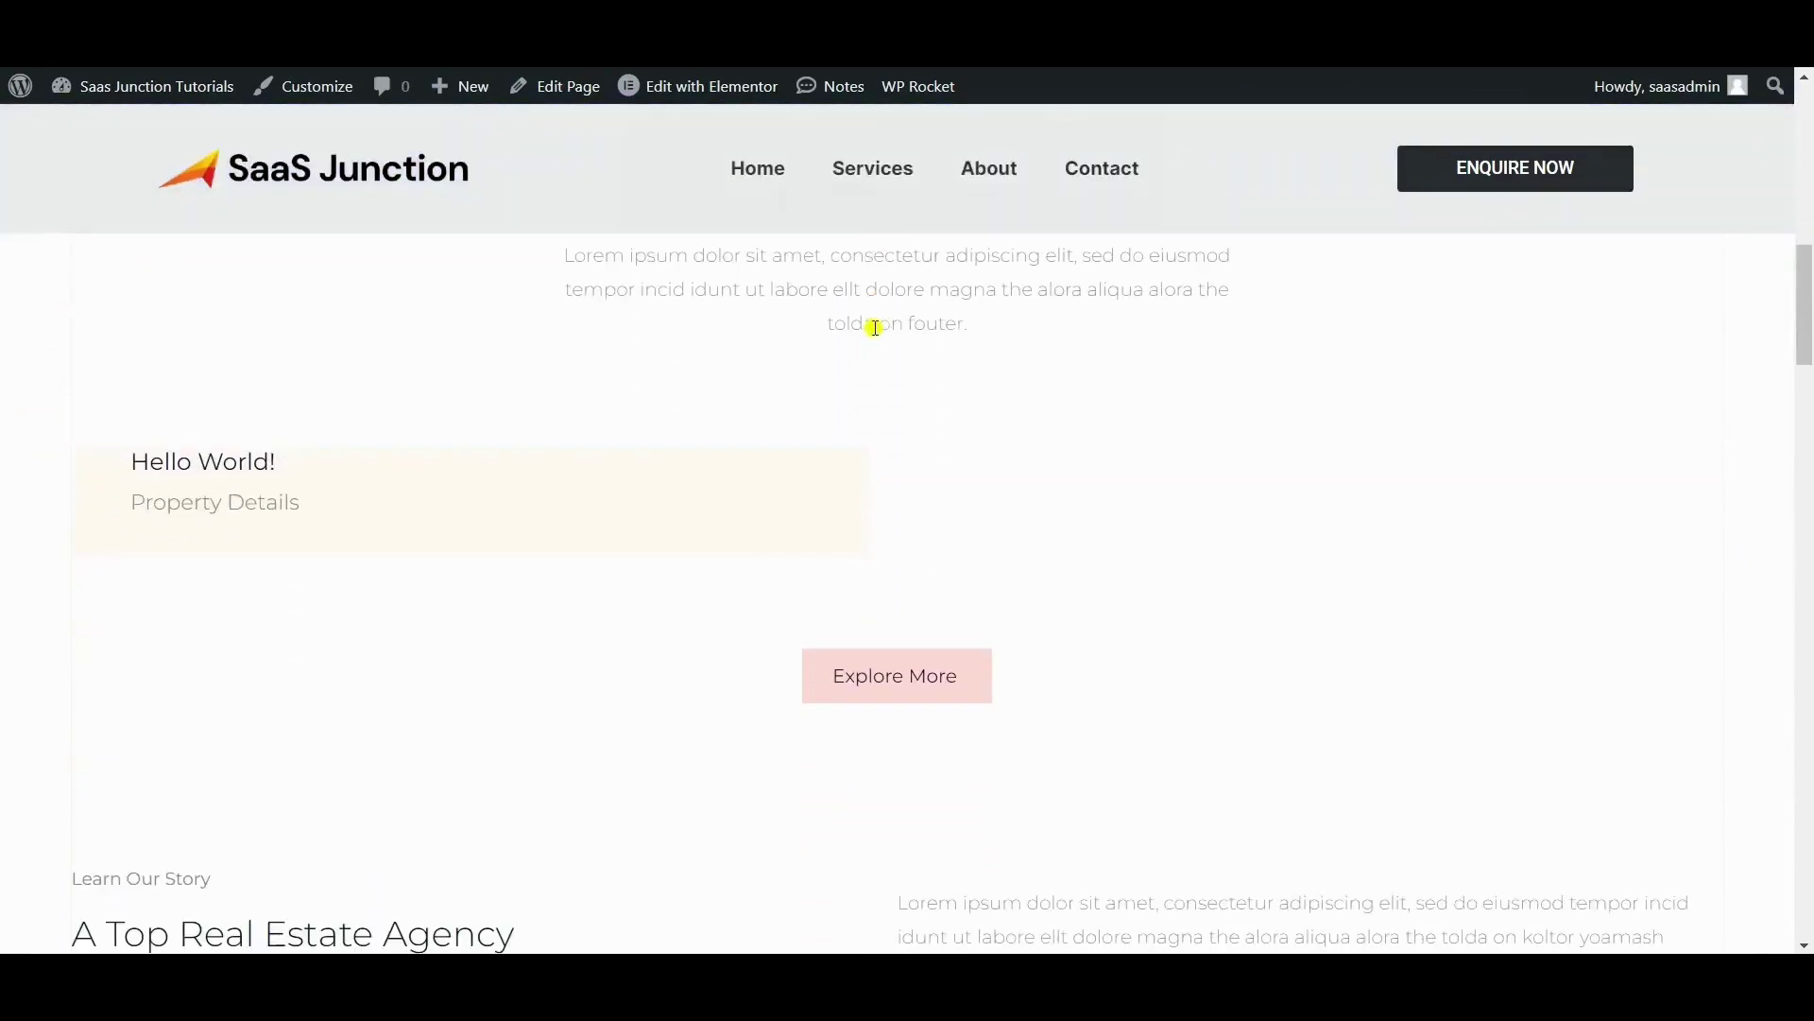
pyautogui.scroll(-9, 874, 327)
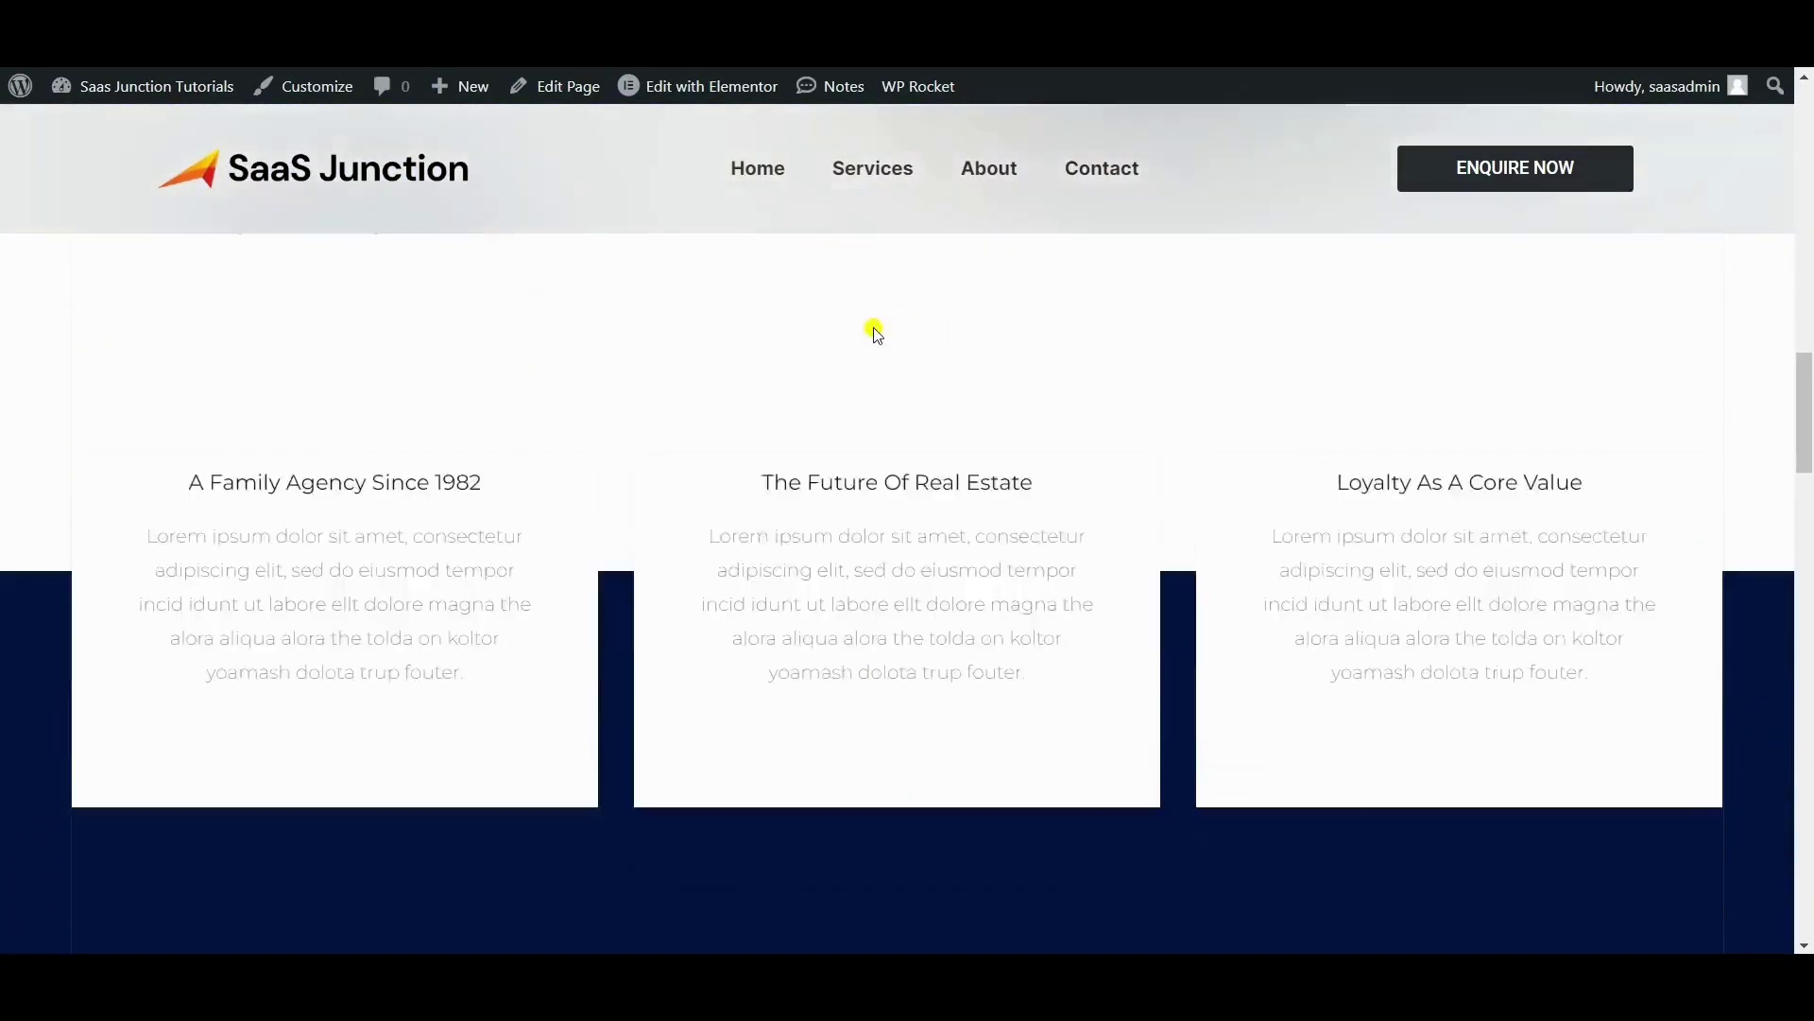
pyautogui.scroll(-5, 874, 331)
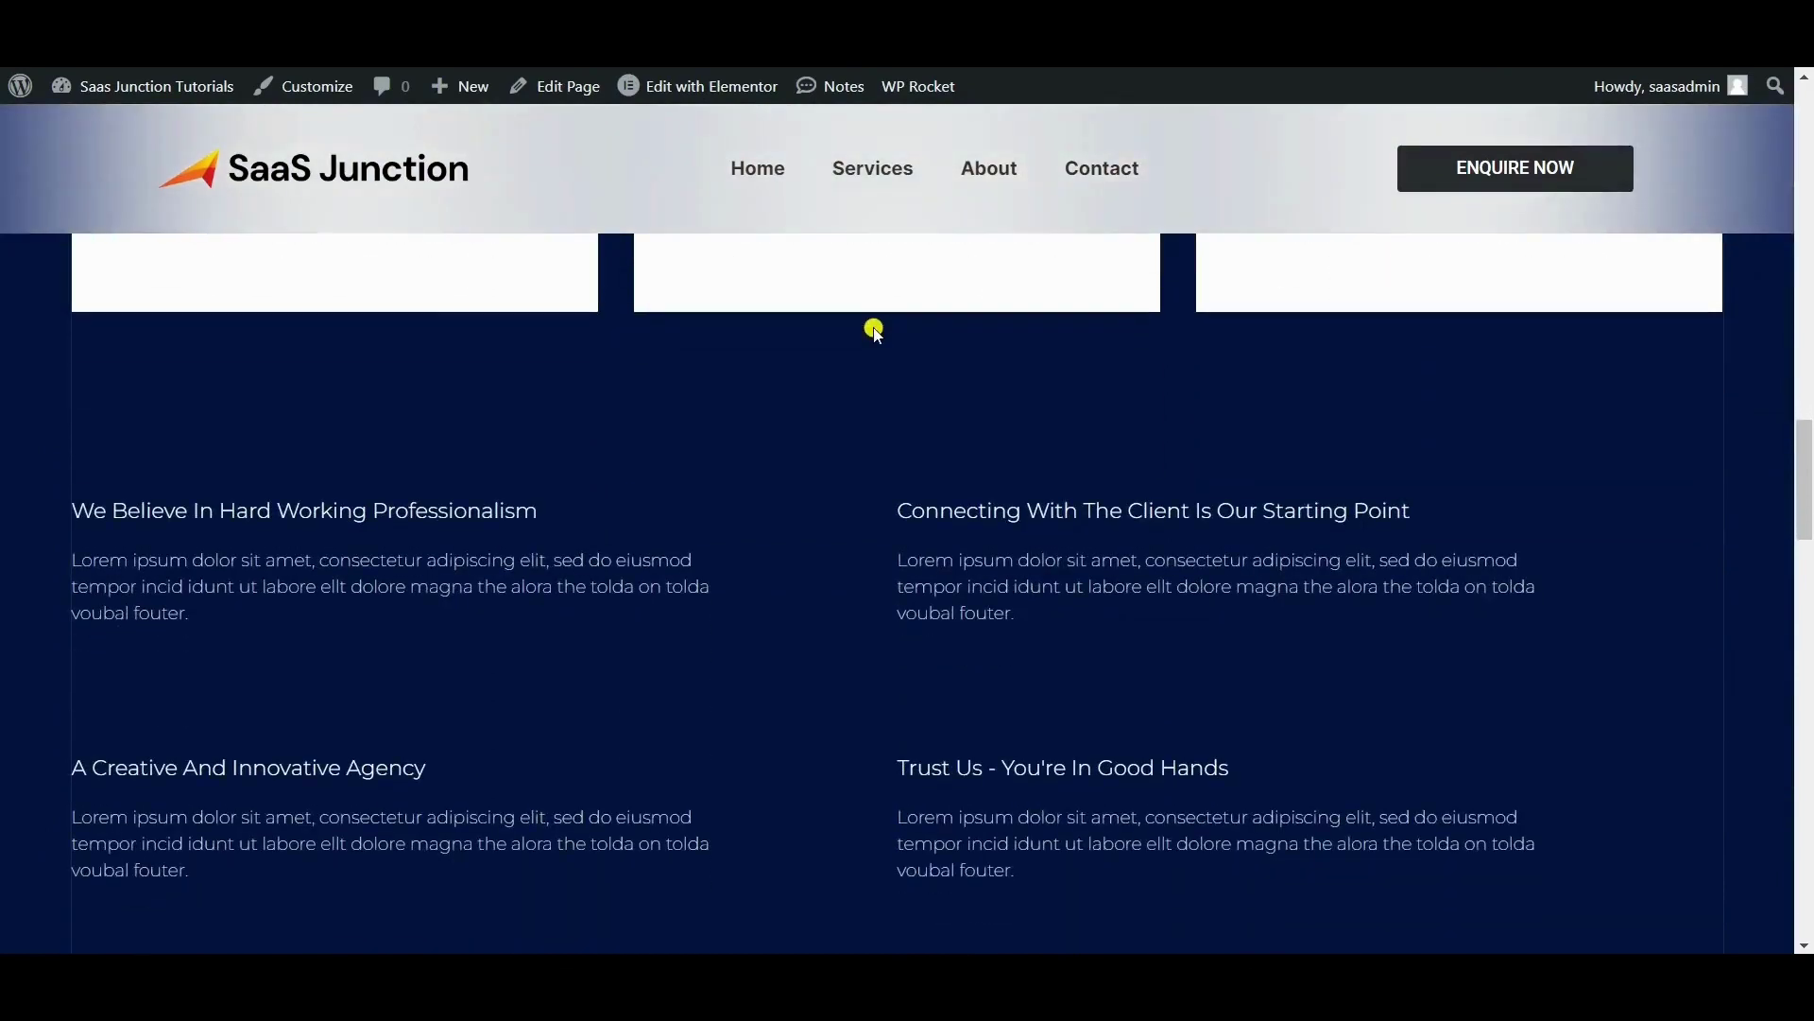
pyautogui.scroll(-3, 876, 333)
pyautogui.scroll(1, 876, 332)
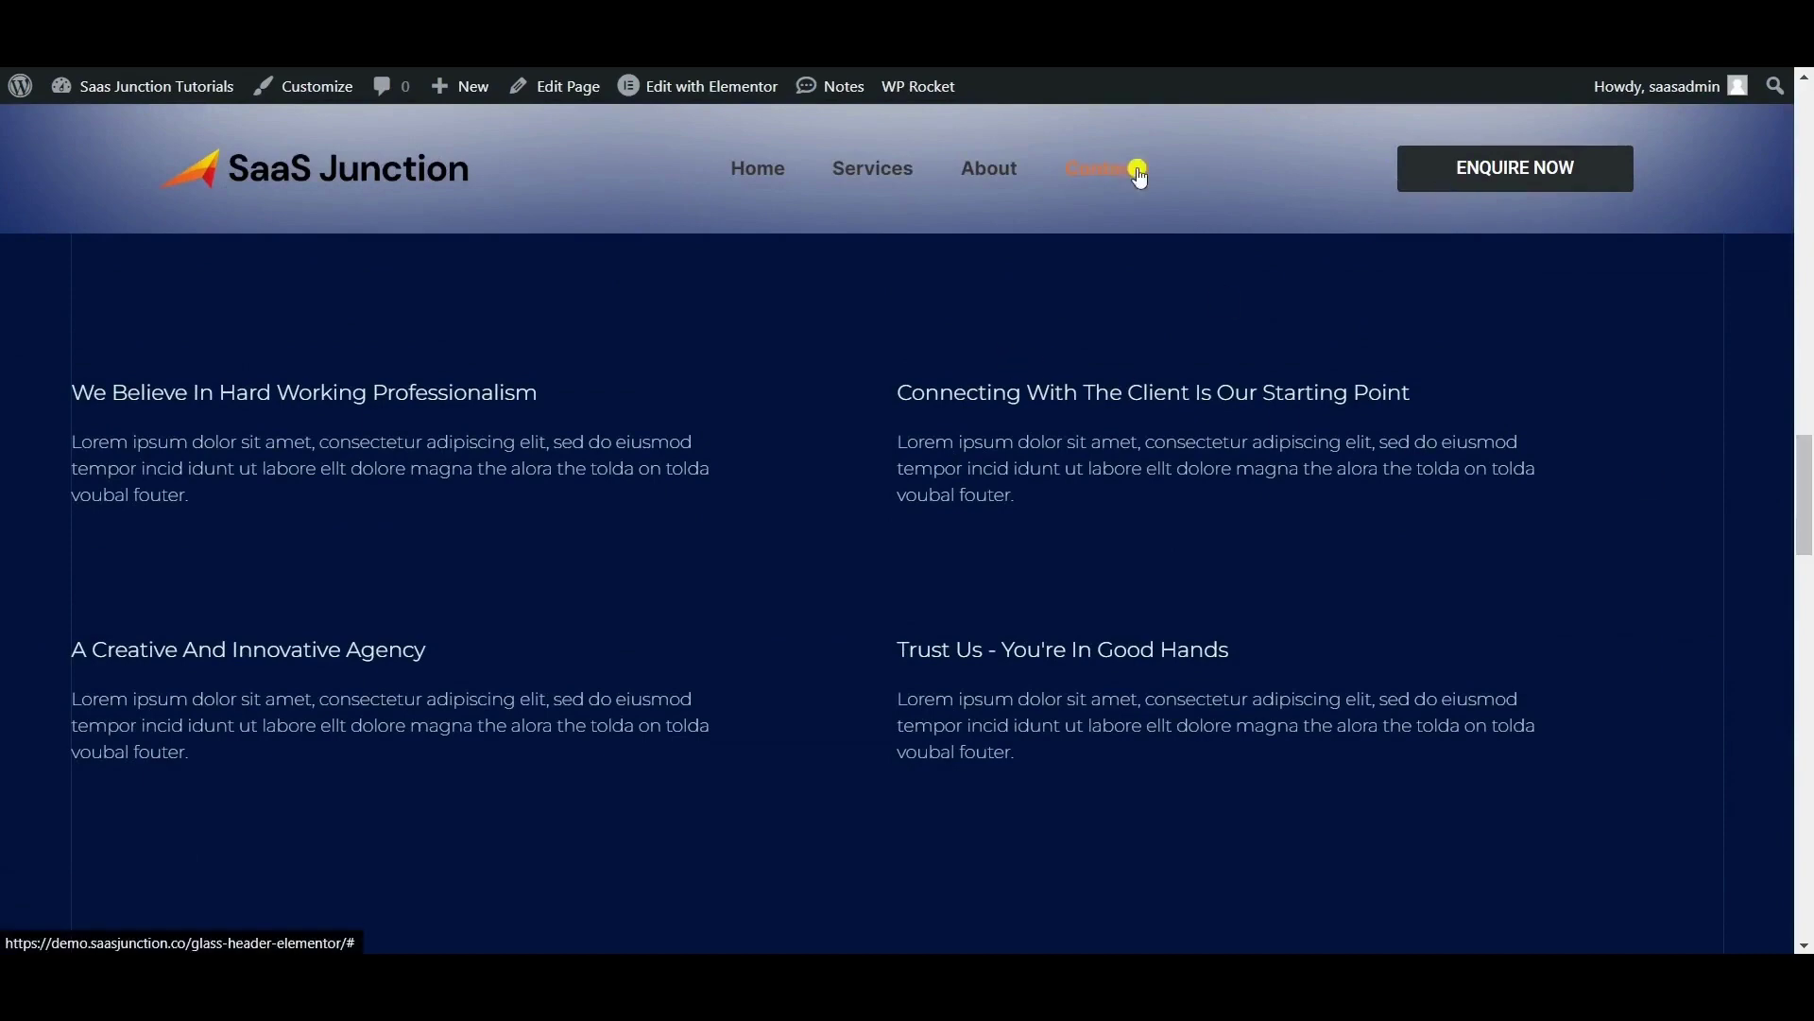
pyautogui.scroll(5, 530, 437)
pyautogui.scroll(15, 536, 442)
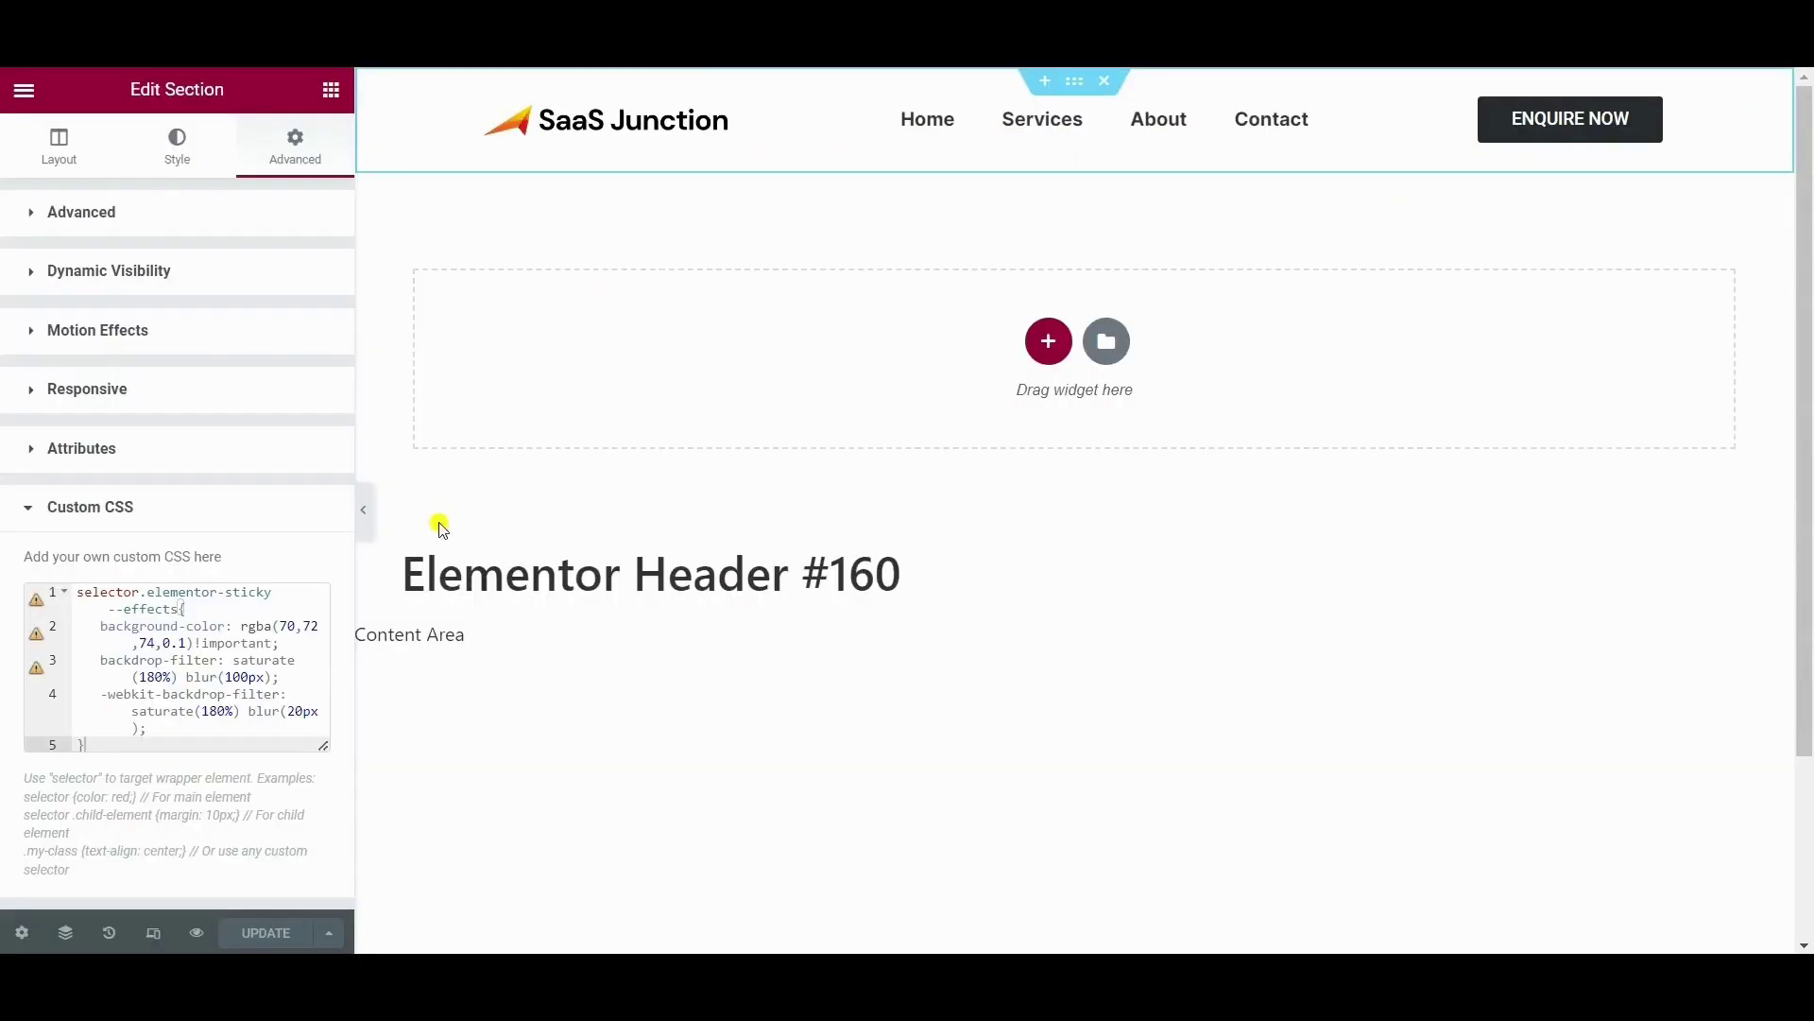
# Step: Change the CSS background colour to white, rgba(255,255,255,0.5)
pyautogui.click(290, 628)
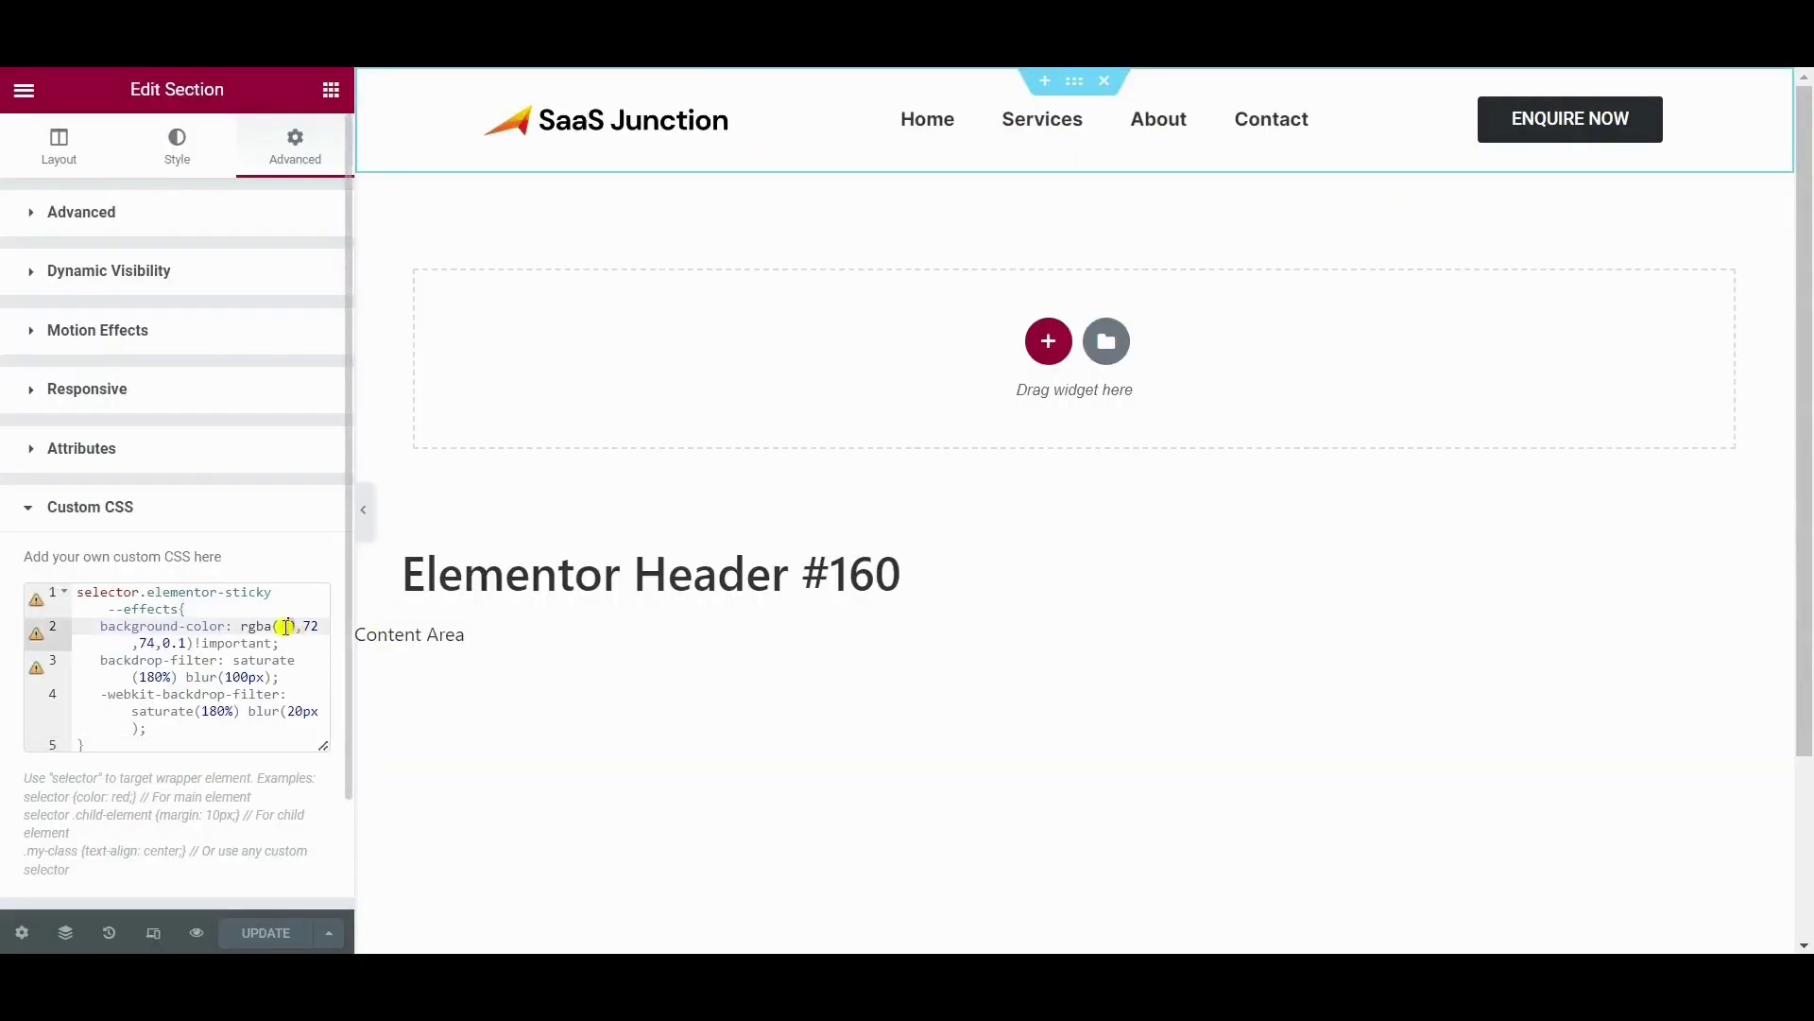
pyautogui.doubleClick(285, 626)
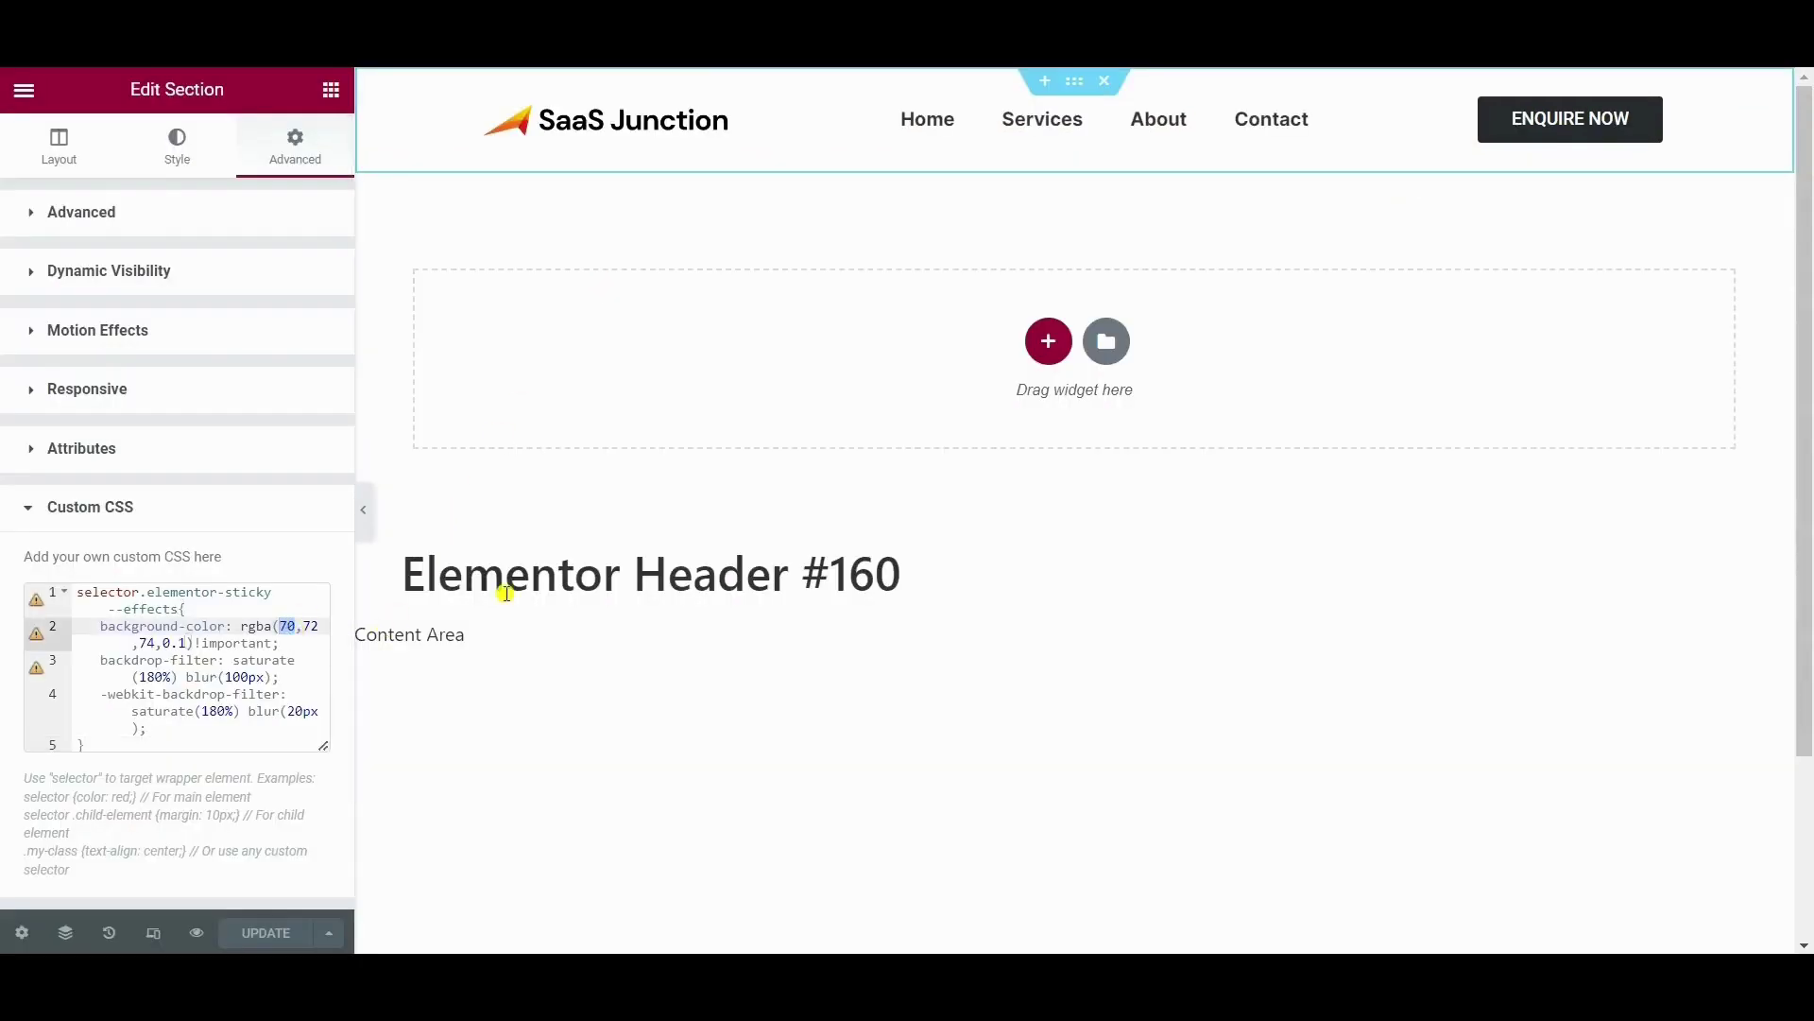
pyautogui.write('255')
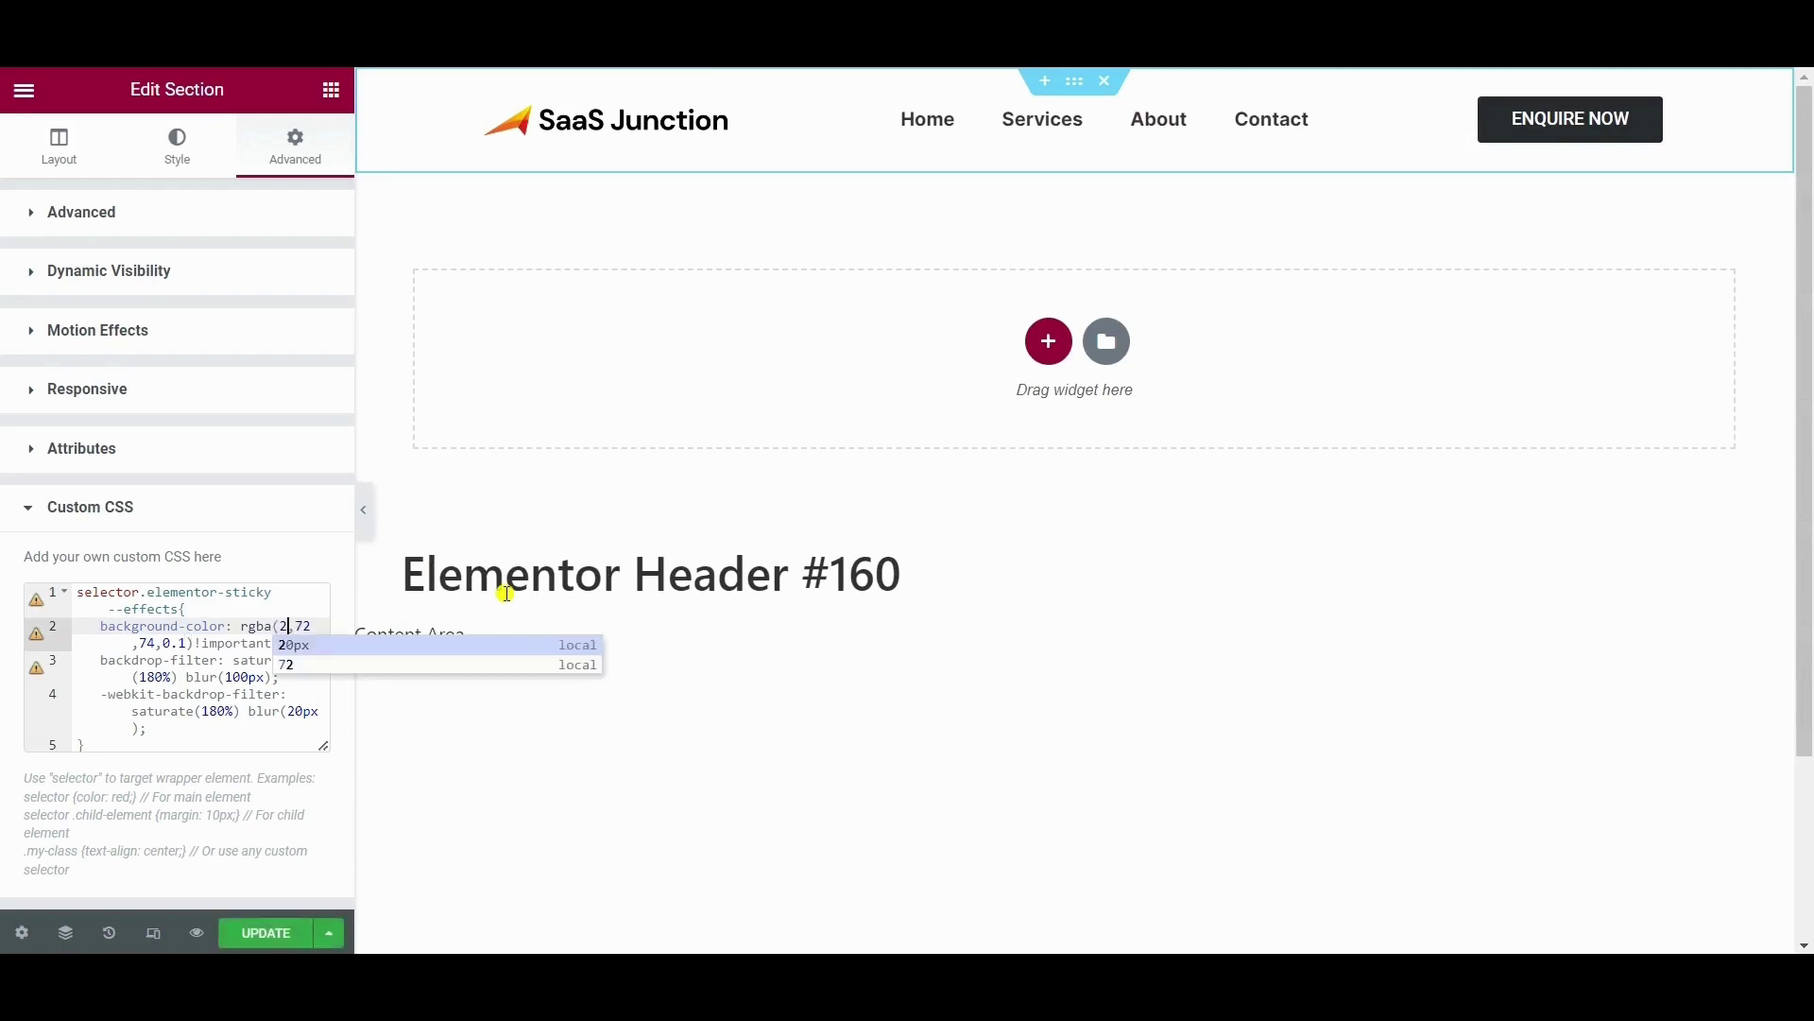
pyautogui.press('BackSpace')
pyautogui.press('BackSpace')
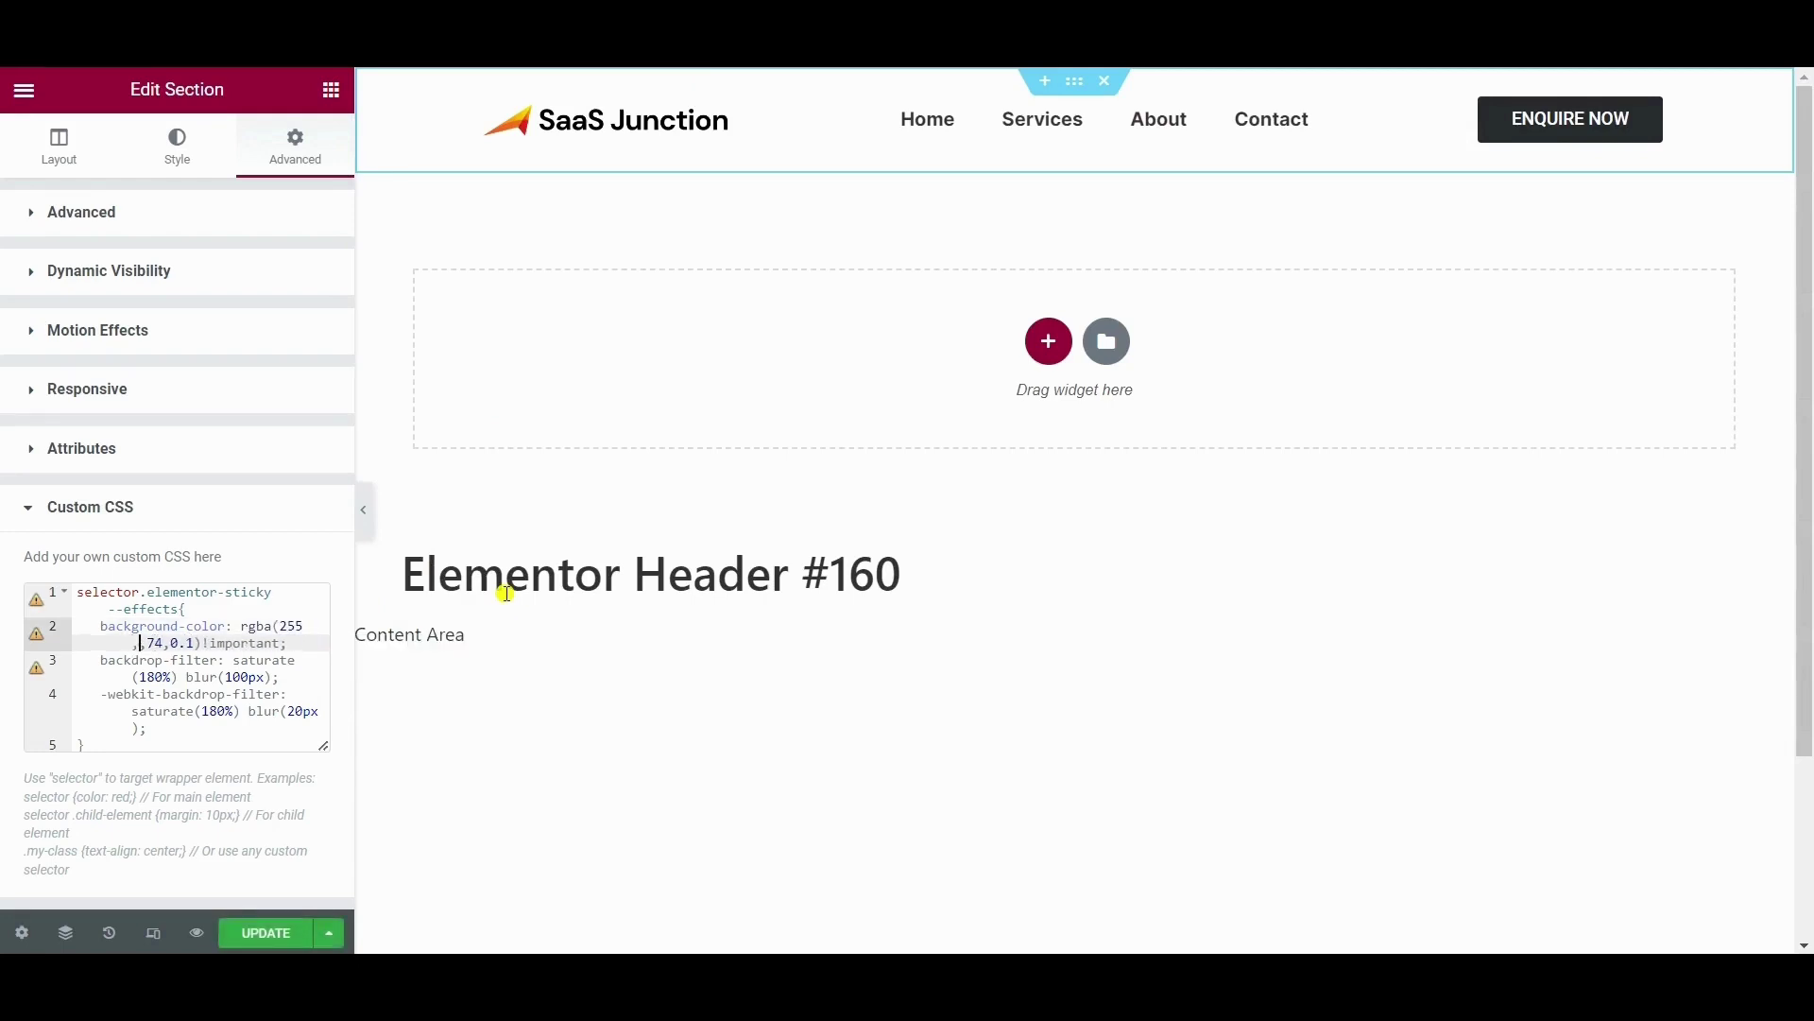
pyautogui.write('255,255,2')
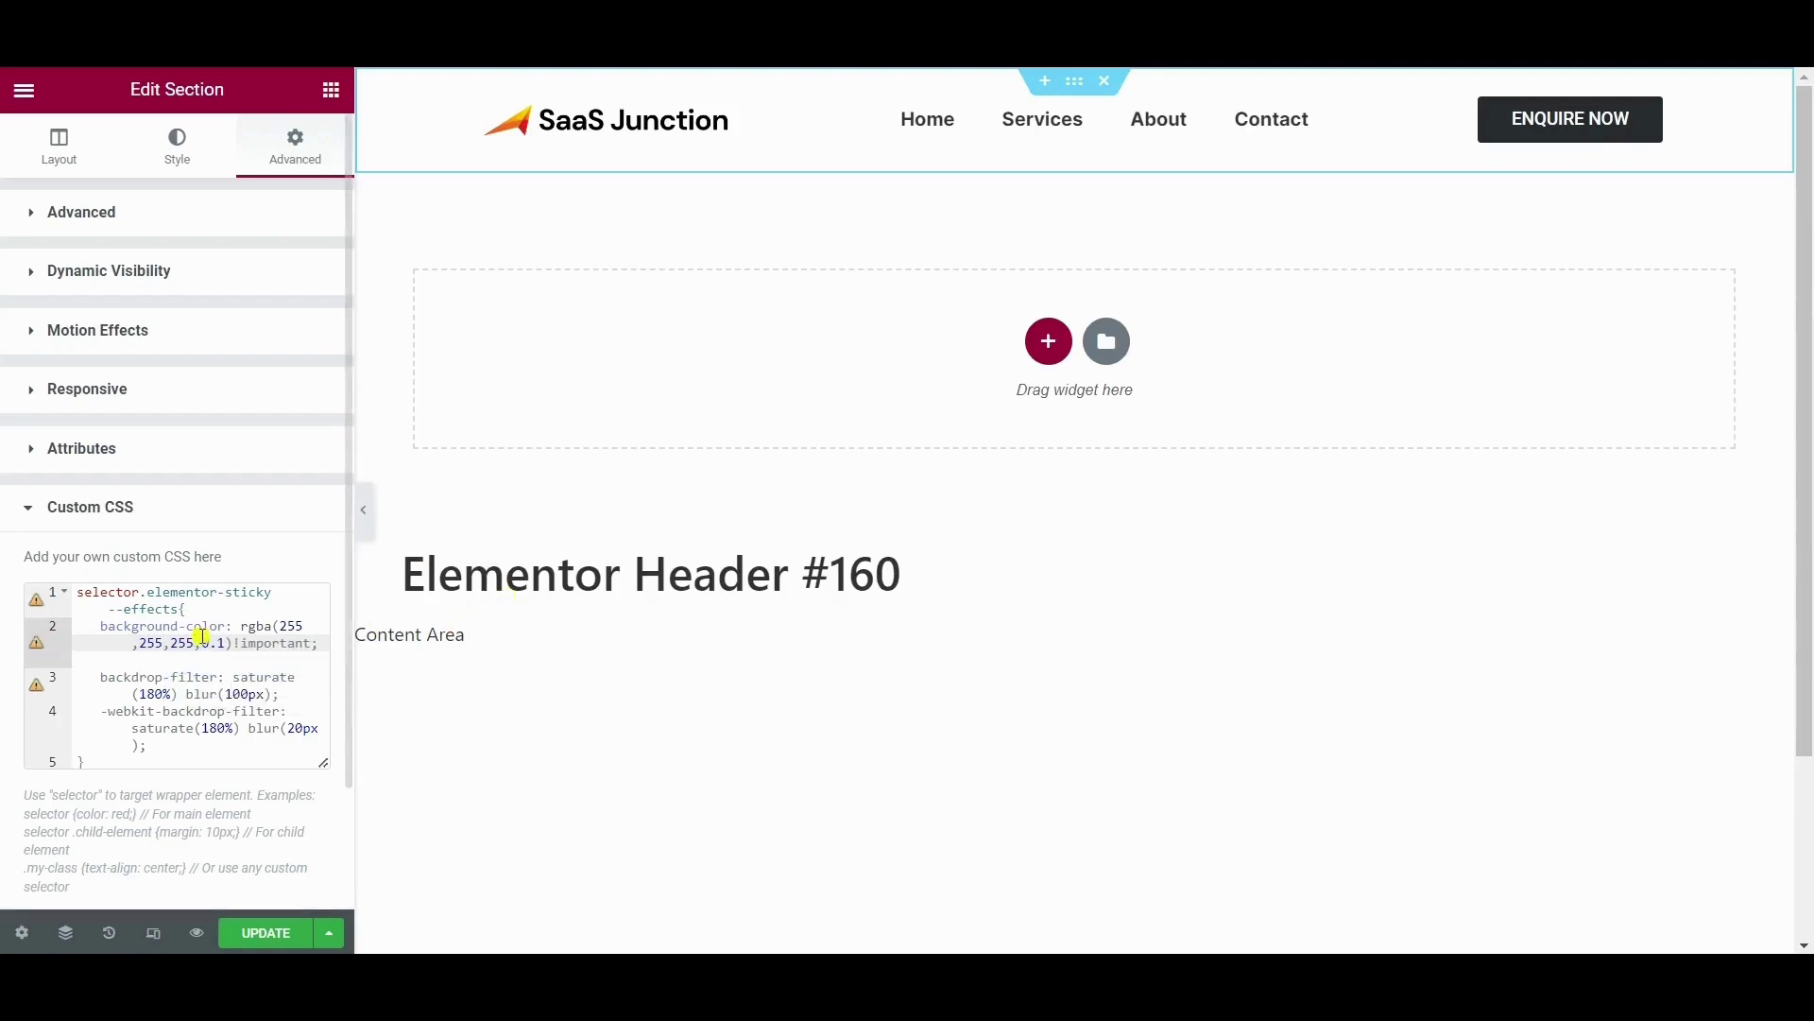
pyautogui.write('5')
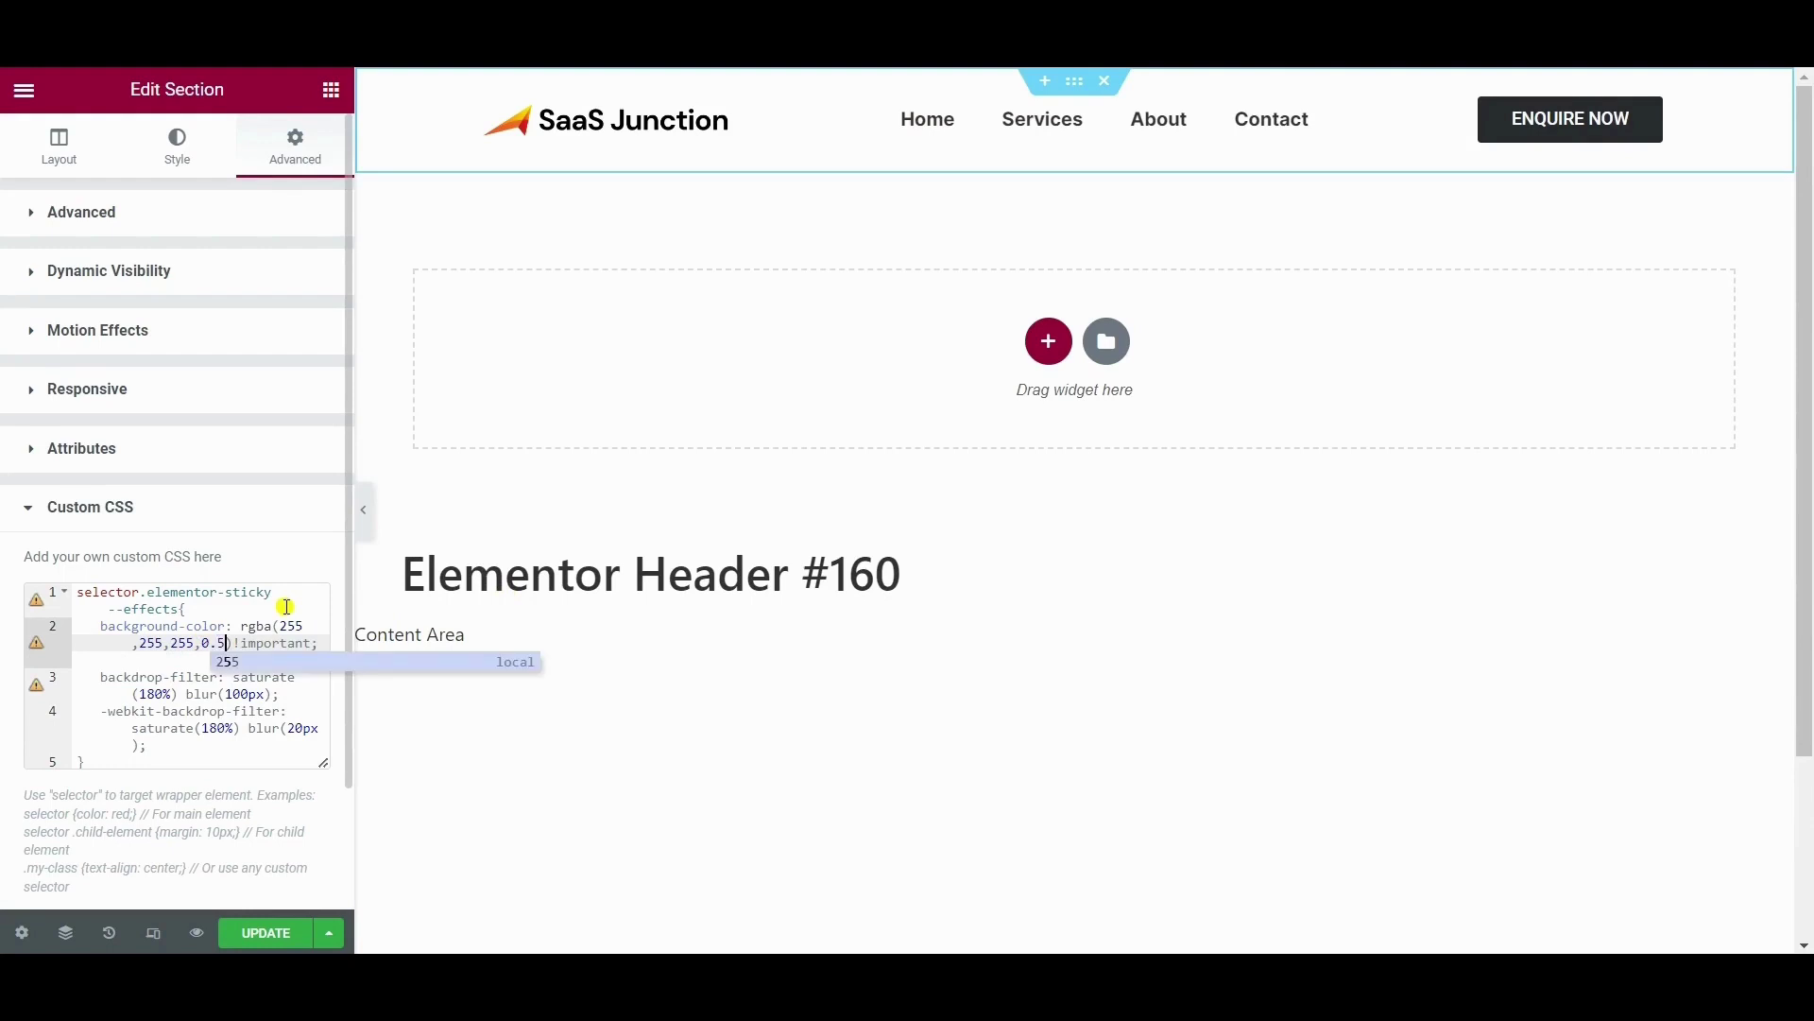
pyautogui.press('Escape')
pyautogui.press('Down')
pyautogui.press('Down')
pyautogui.press('End')
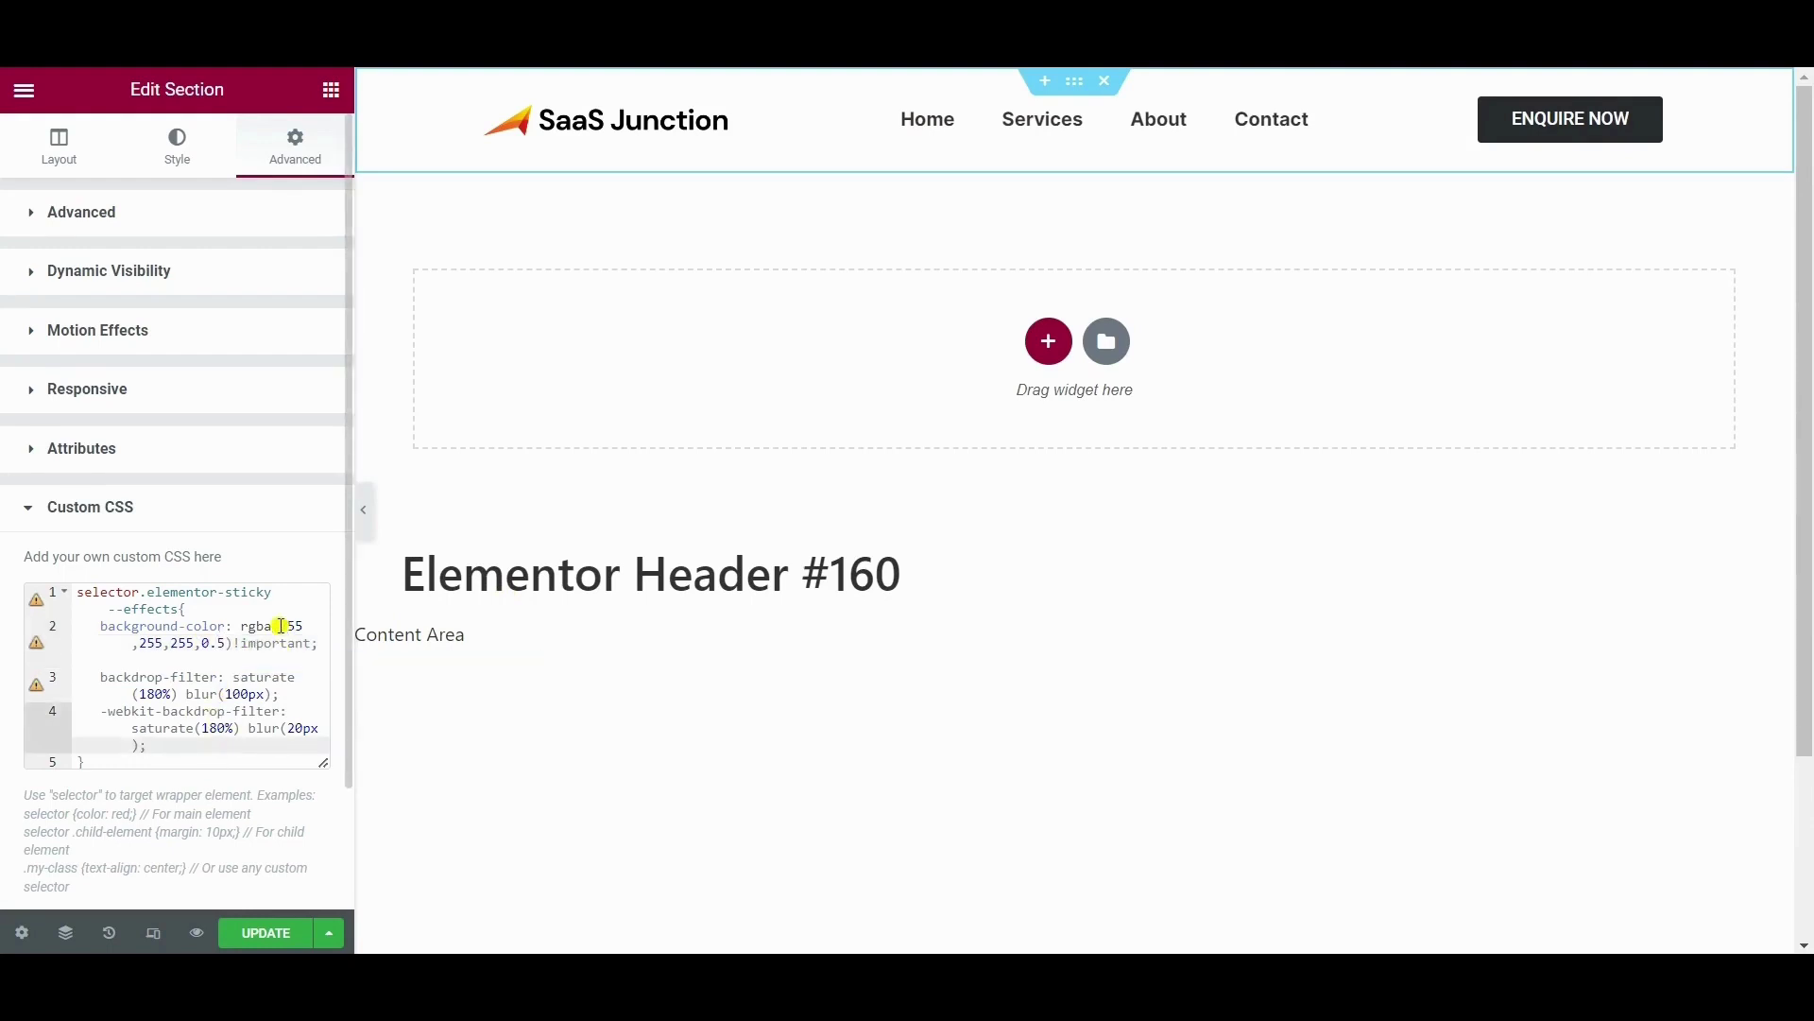
# Step: Set both backdrop-filter and webkit blur values to 80px and update the template
pyautogui.click(179, 711)
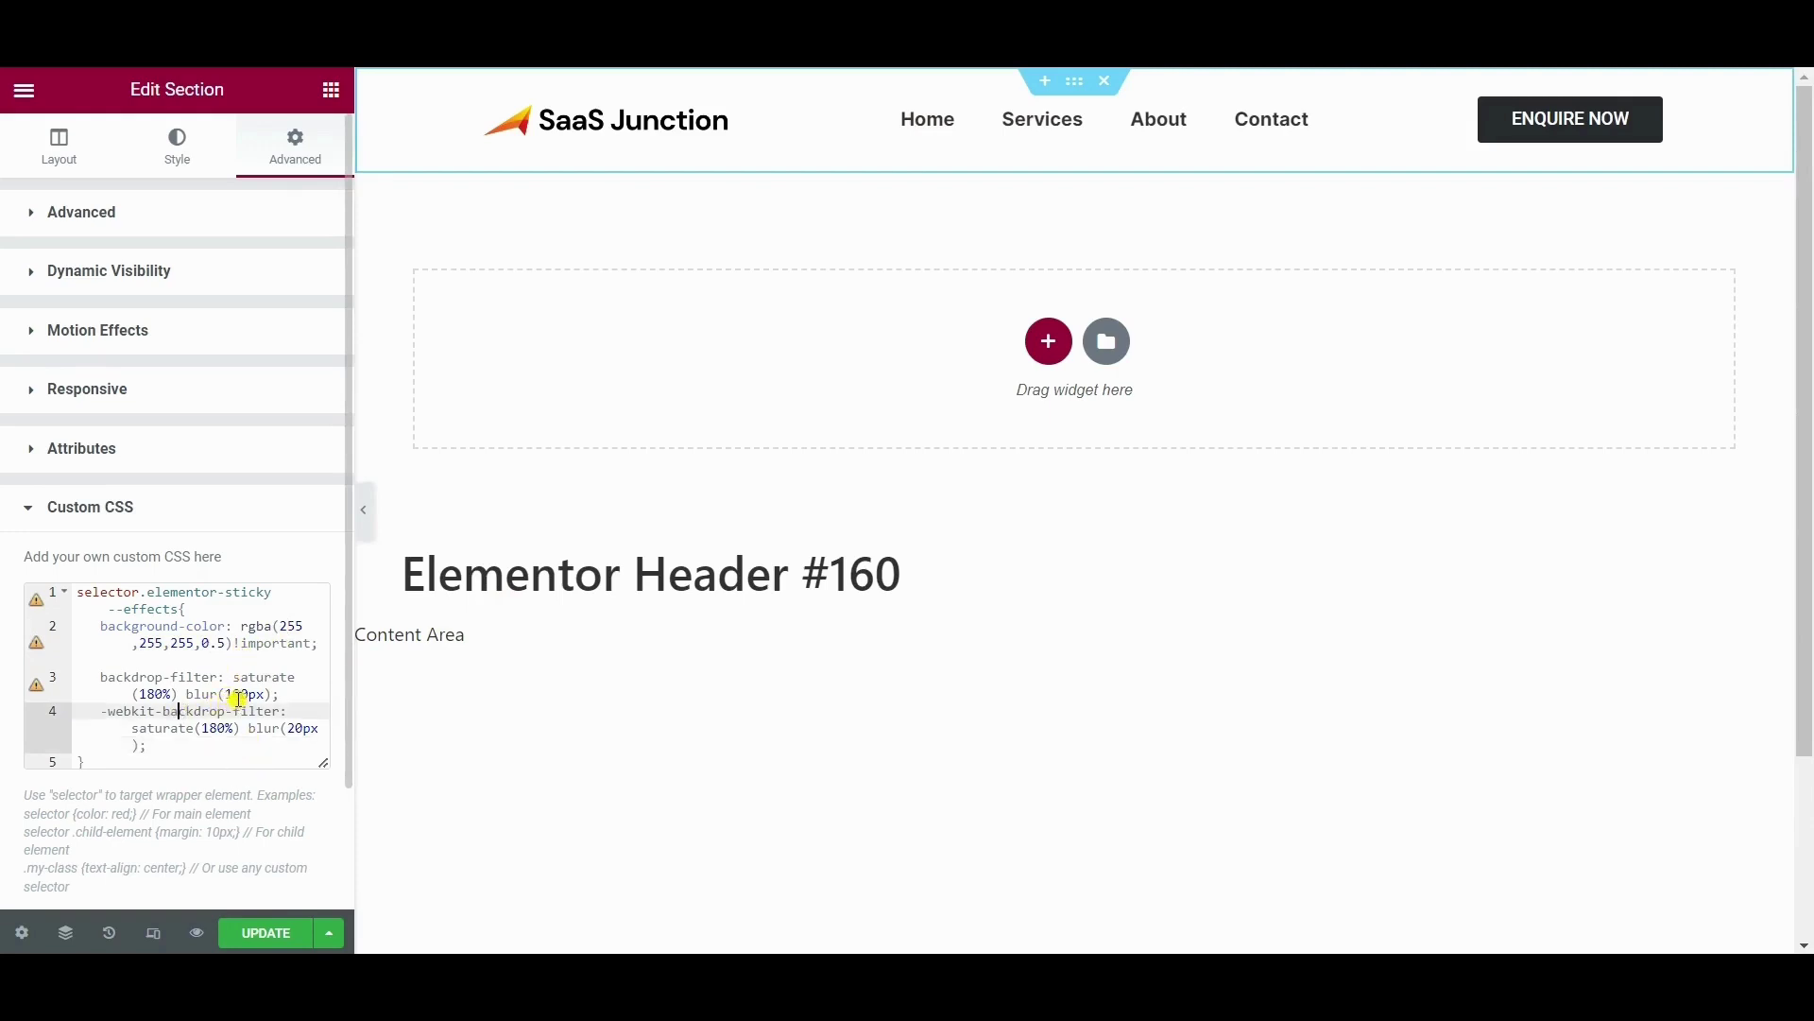
pyautogui.click(233, 694)
pyautogui.doubleClick(233, 694)
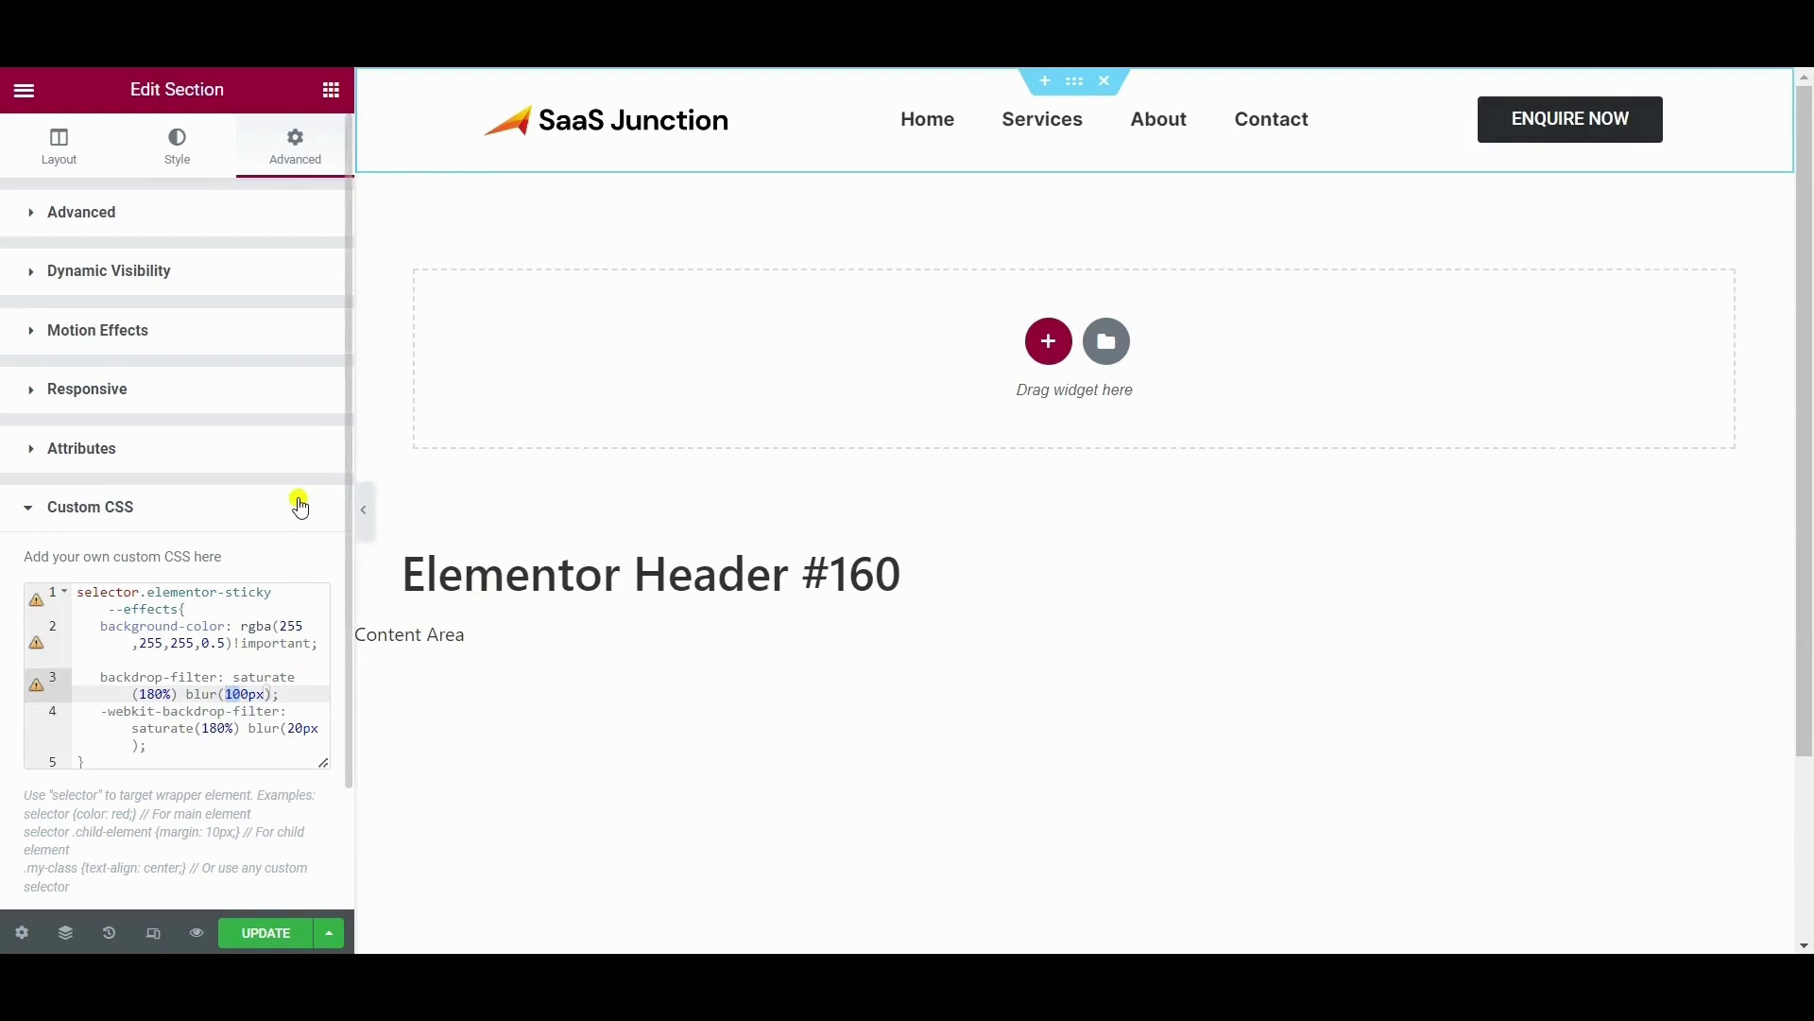
pyautogui.write('80')
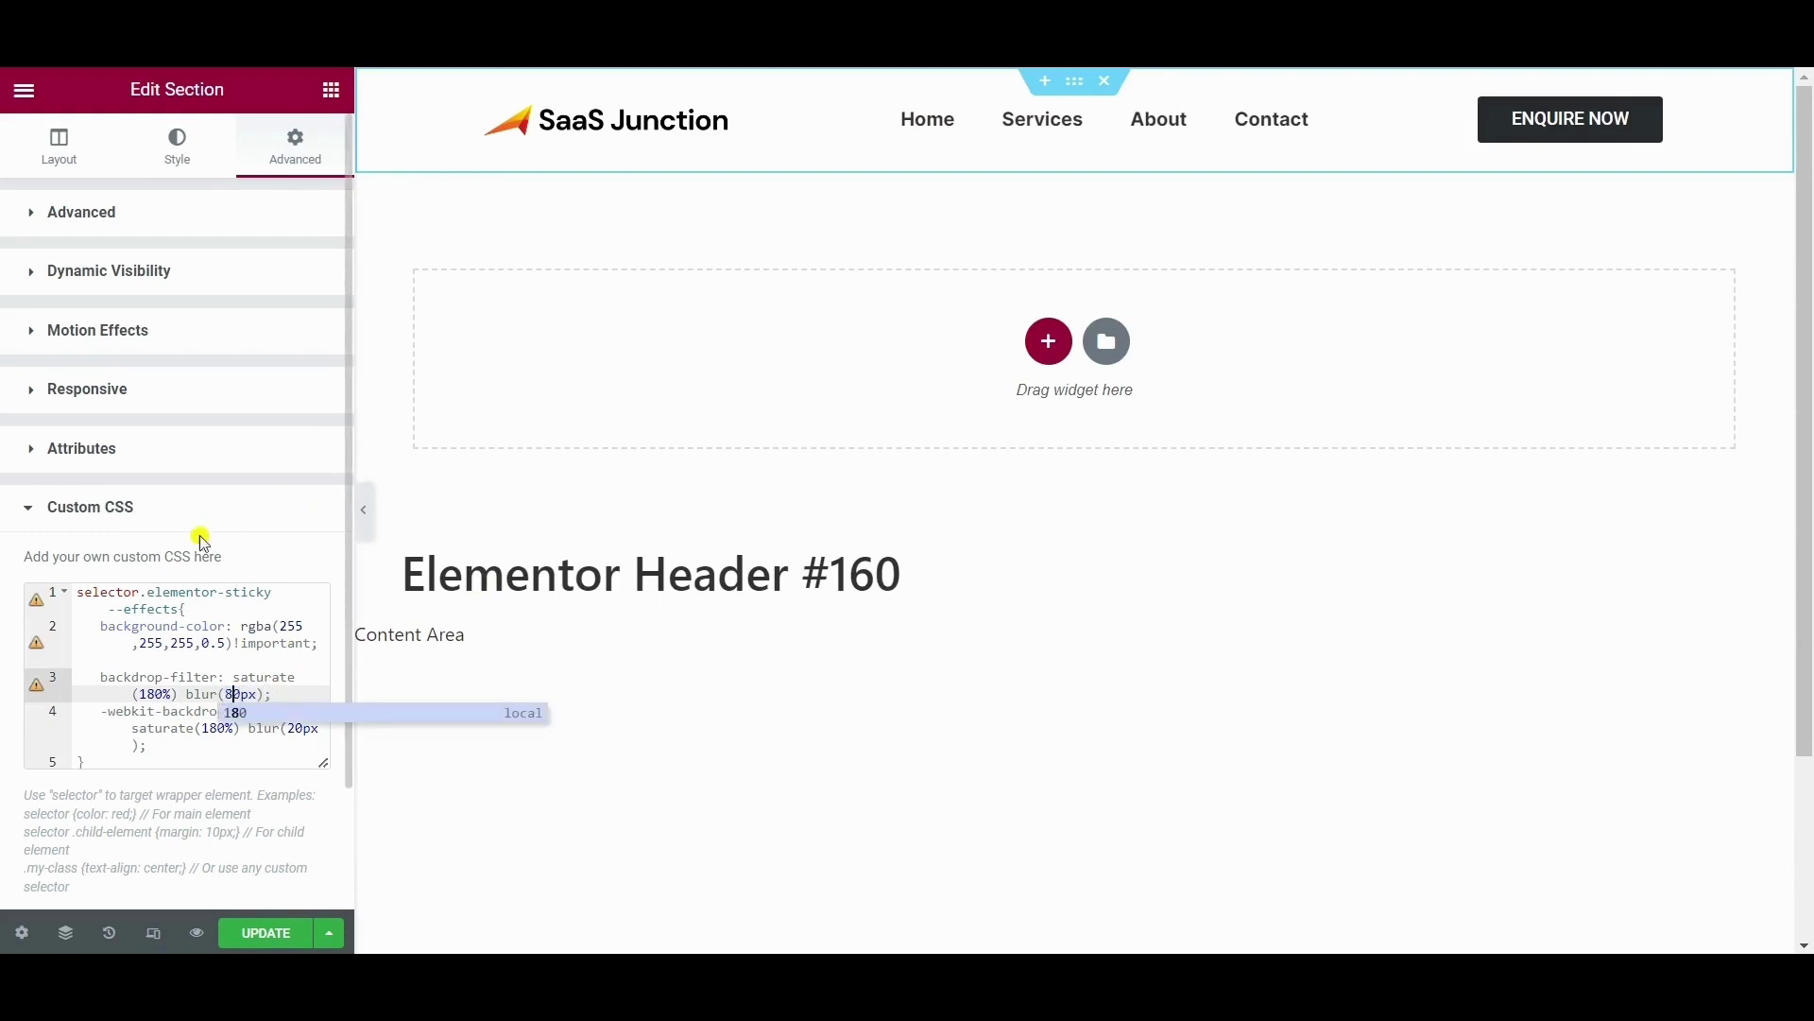
pyautogui.click(192, 646)
pyautogui.click(295, 730)
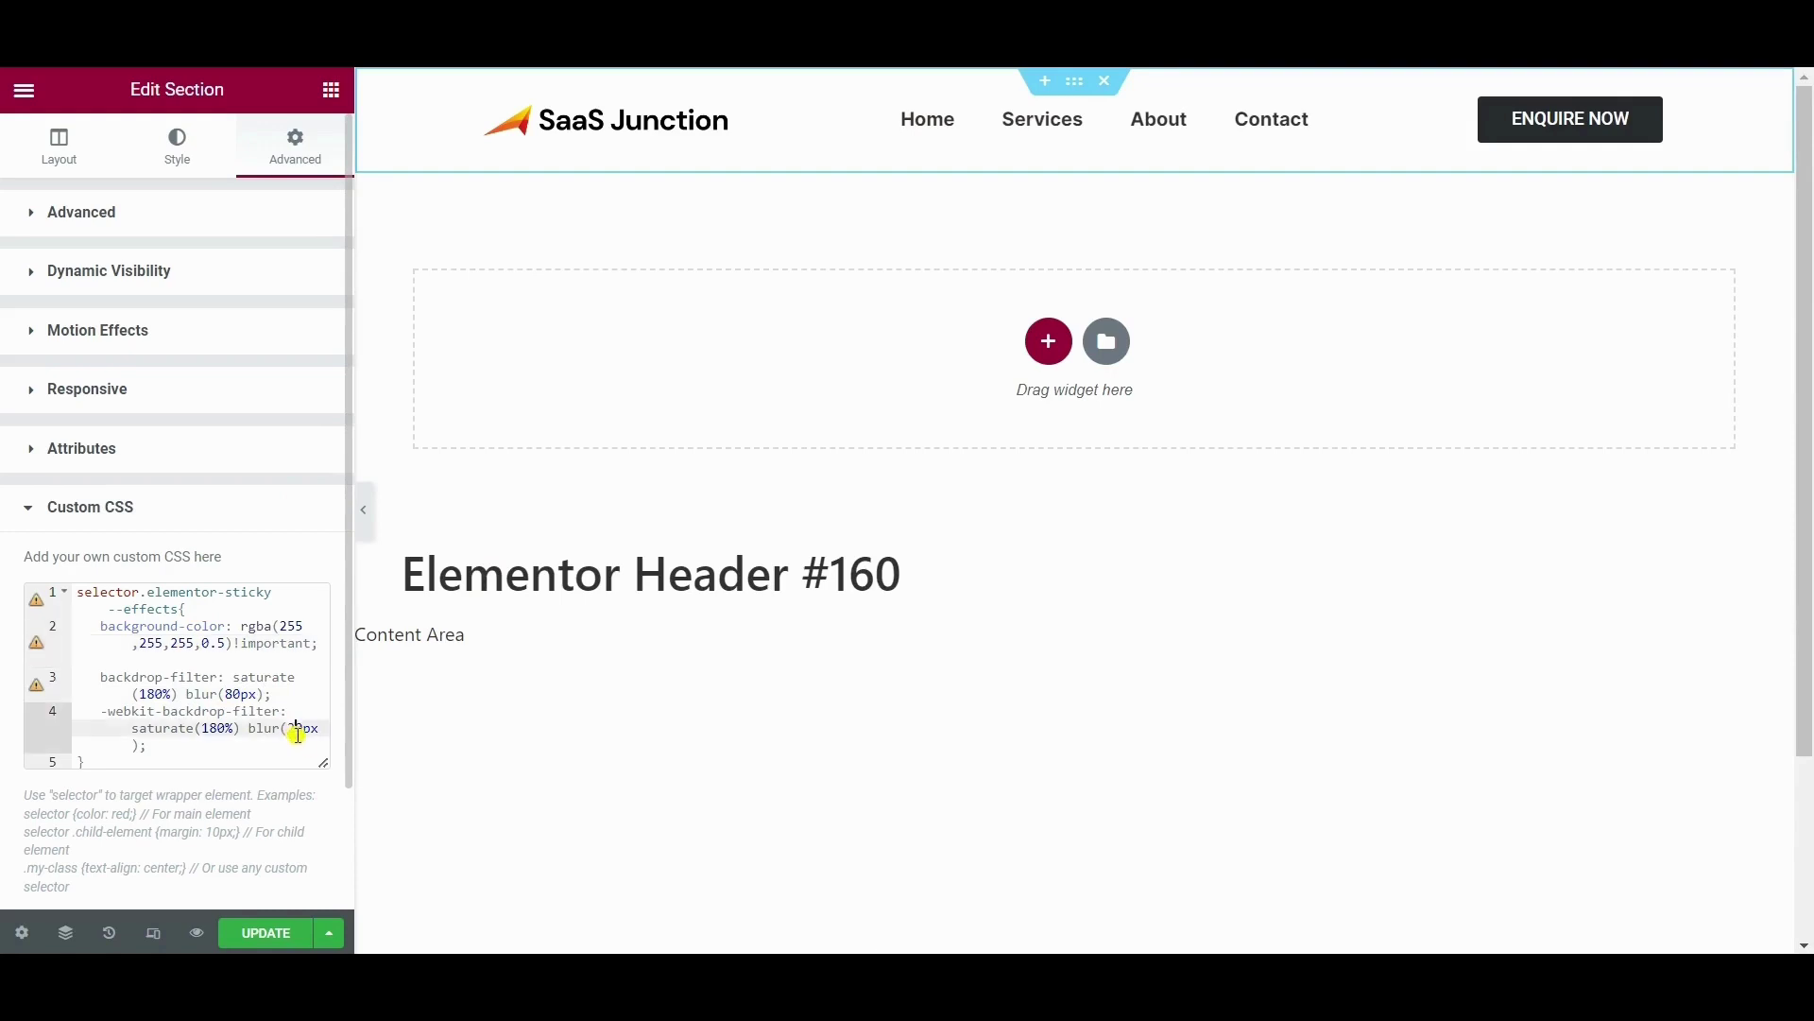
pyautogui.press('BackSpace')
pyautogui.write('8')
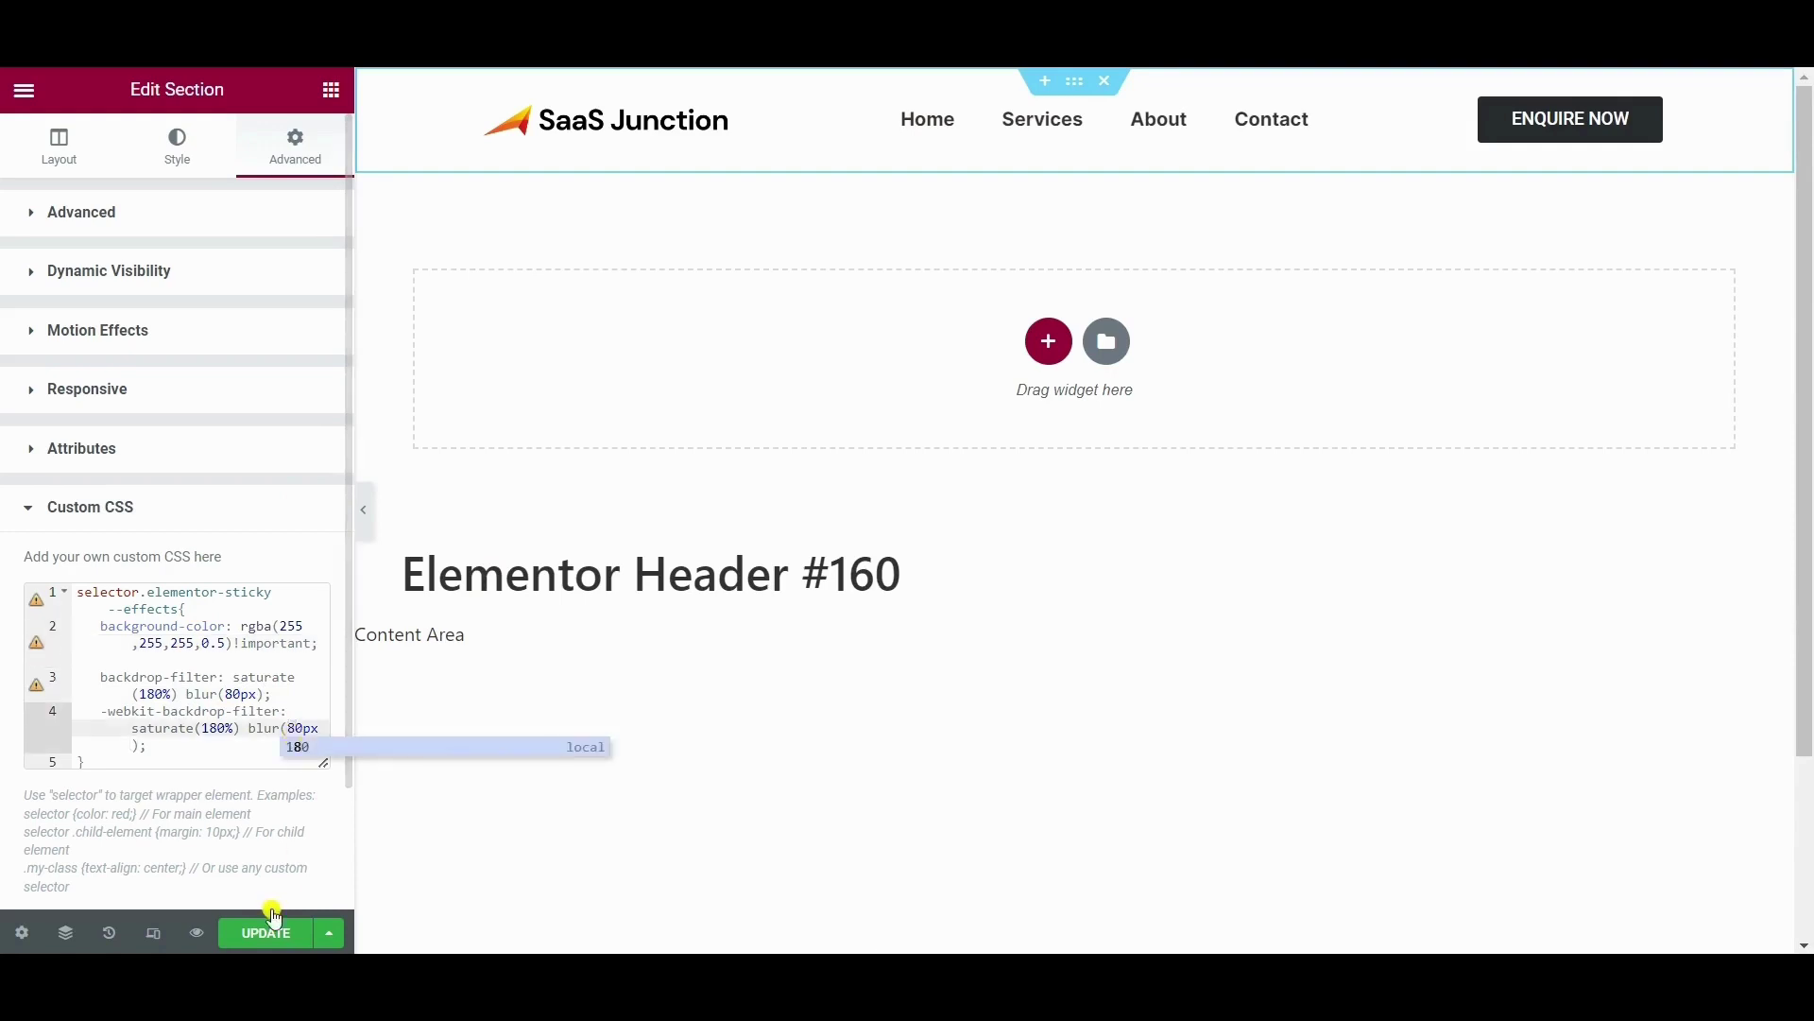
pyautogui.click(270, 933)
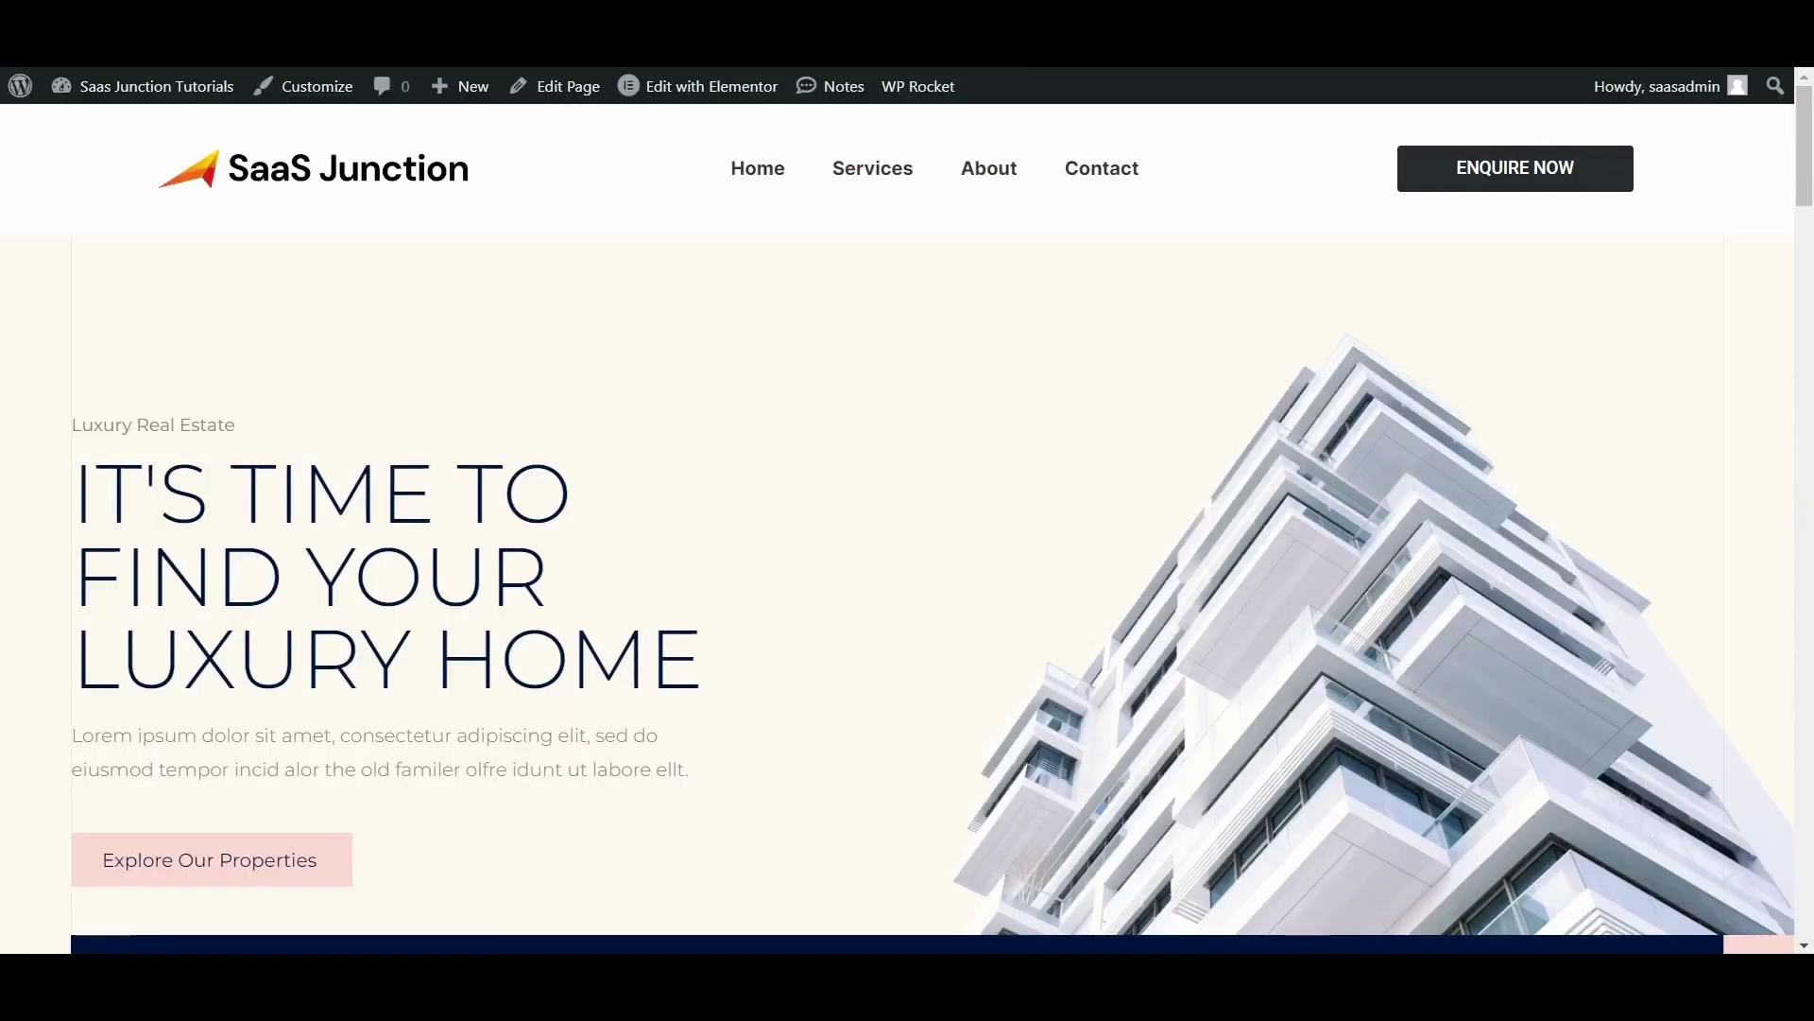
# Step: Clear and preload the WP Rocket cache, then scroll the live page to check the frosted header
pyautogui.moveTo(943, 83)
pyautogui.click(989, 156)
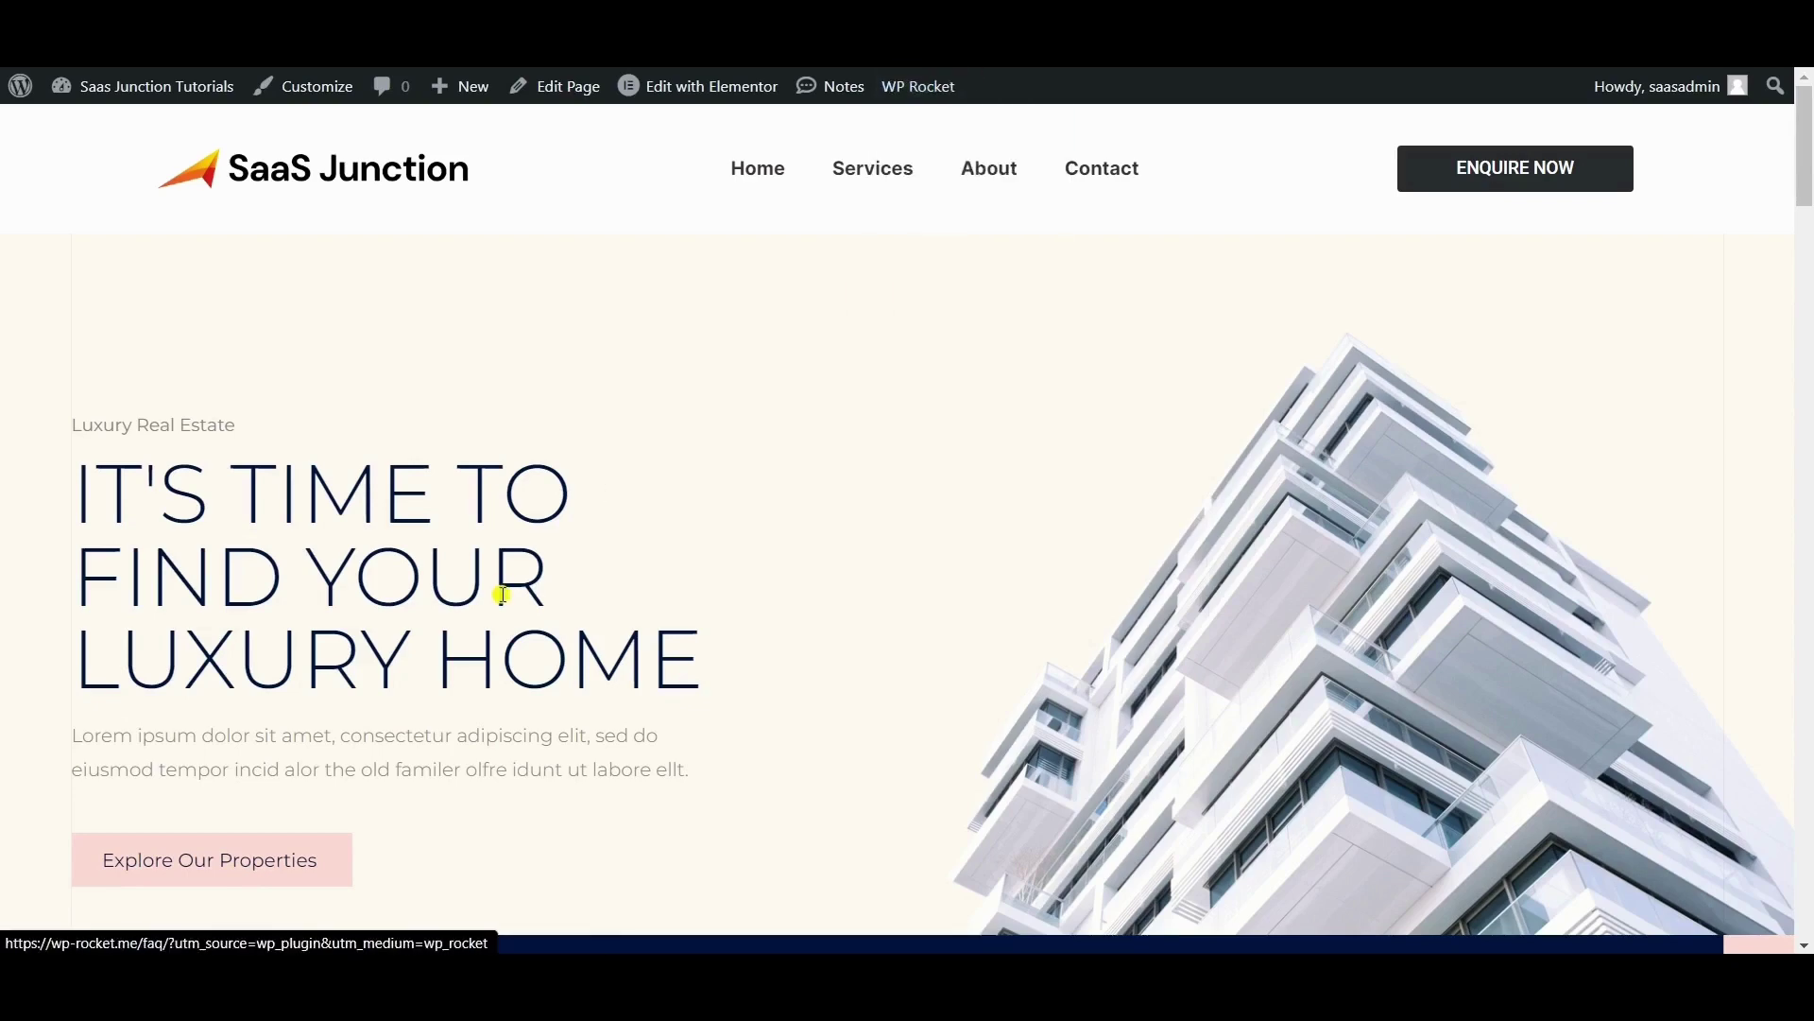
pyautogui.scroll(-8, 432, 395)
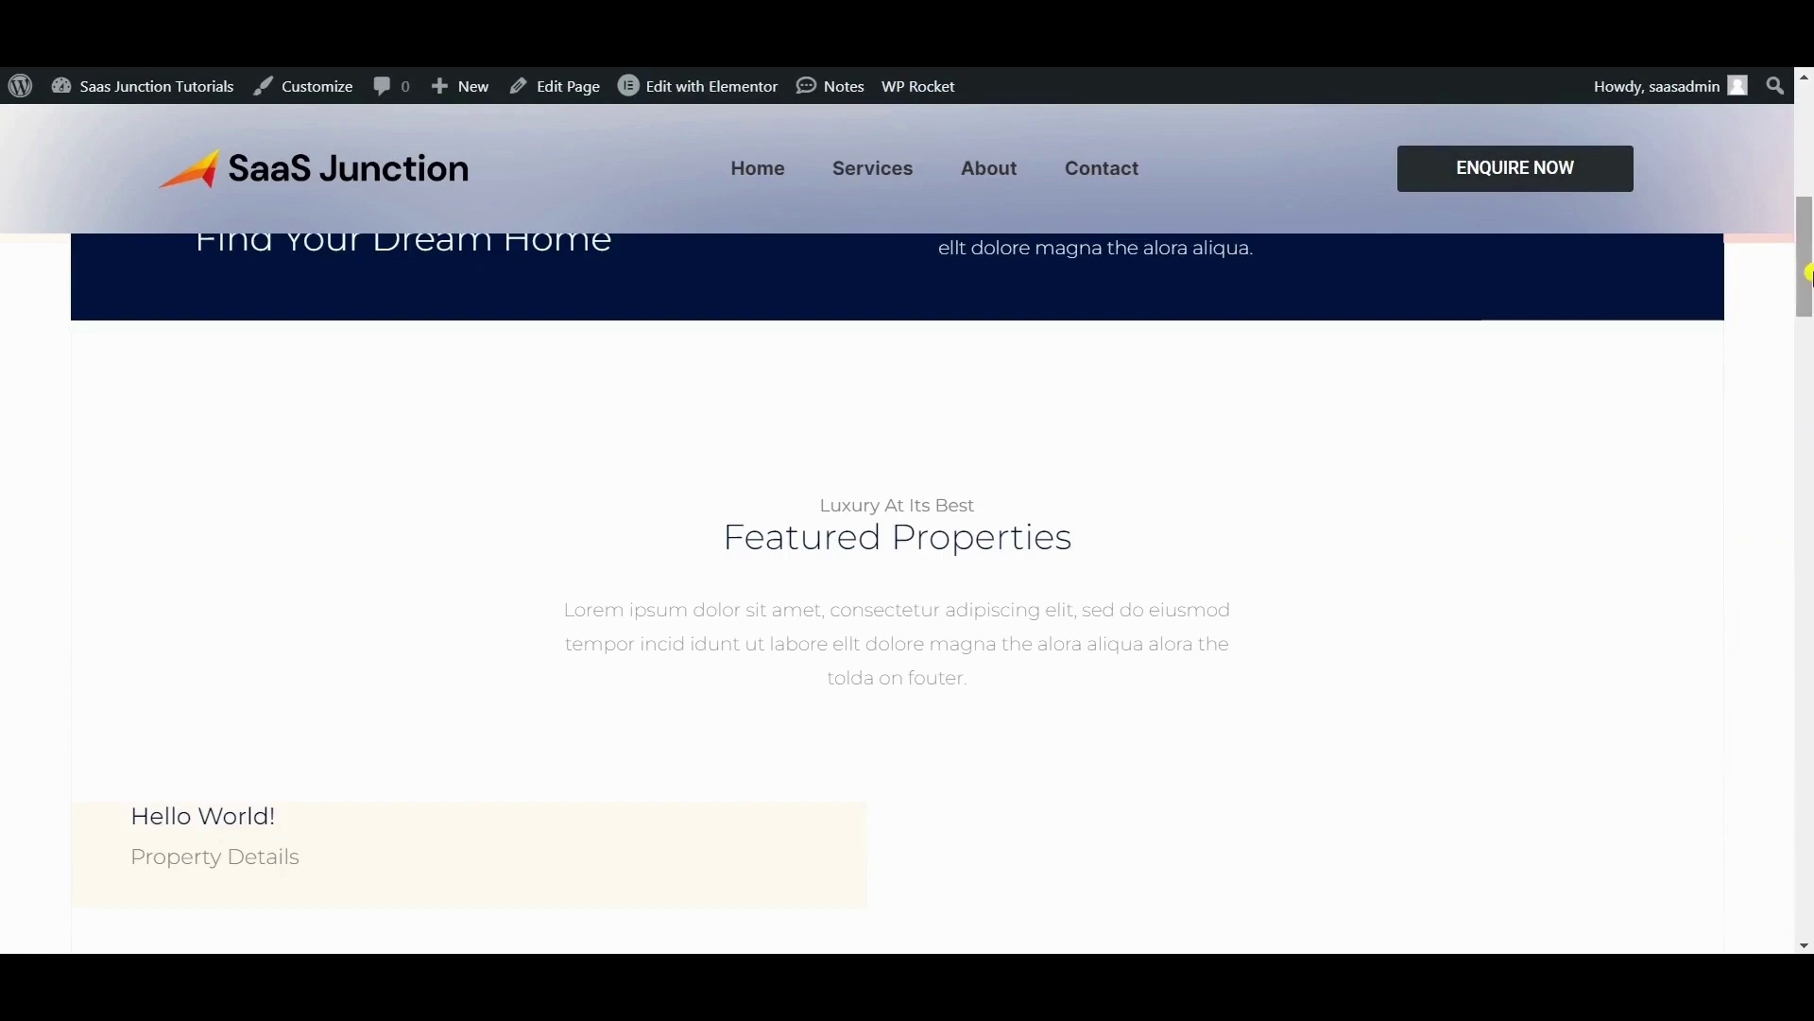
pyautogui.scroll(-15, 1002, 442)
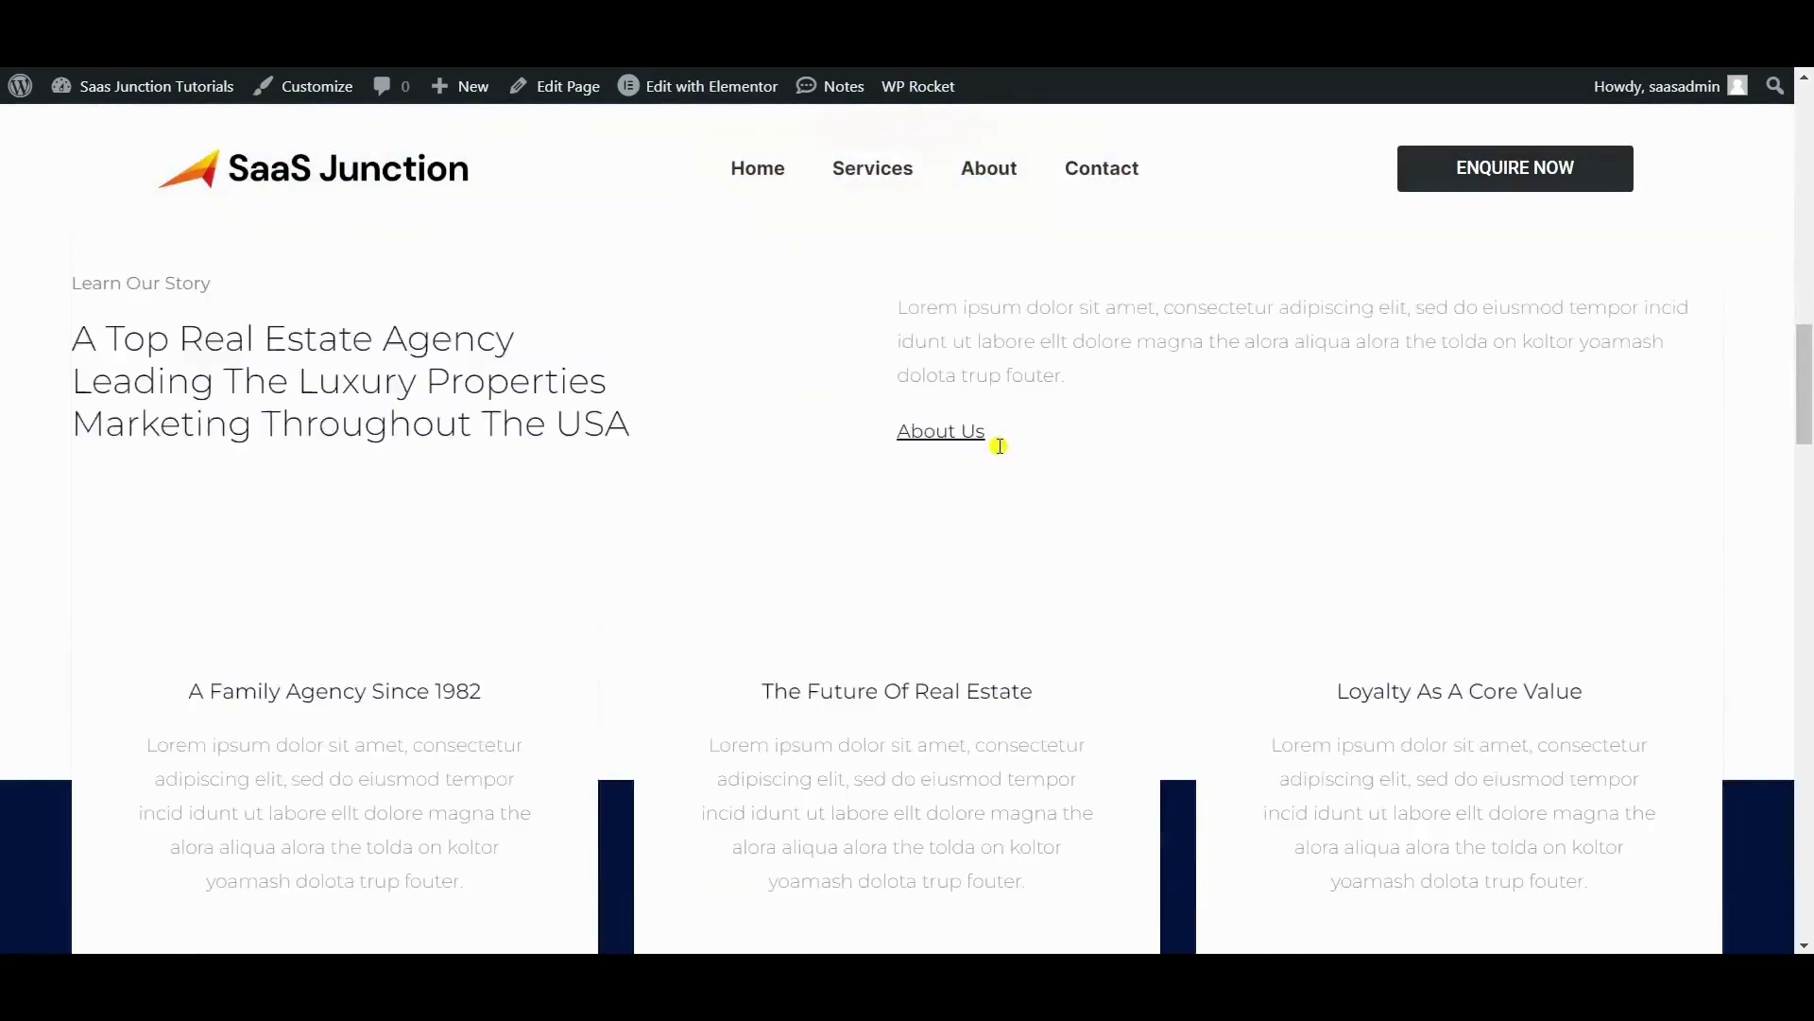
pyautogui.scroll(-4, 999, 445)
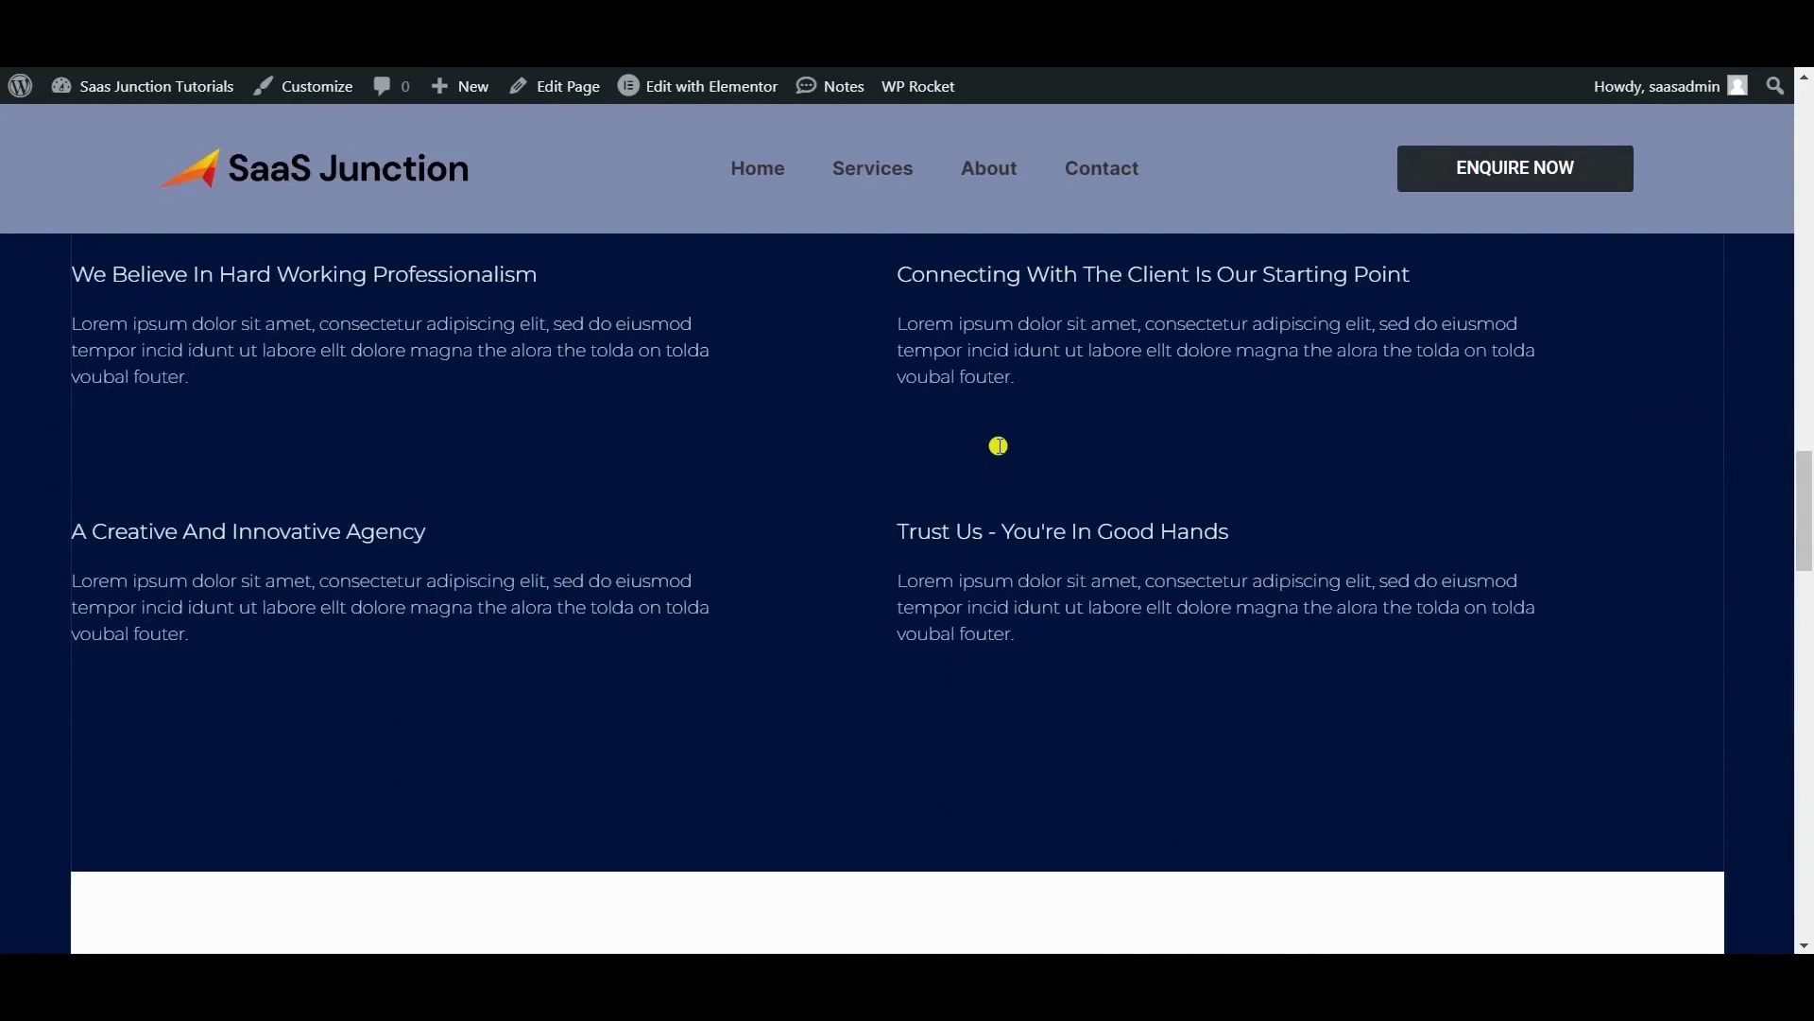
pyautogui.scroll(-7, 999, 445)
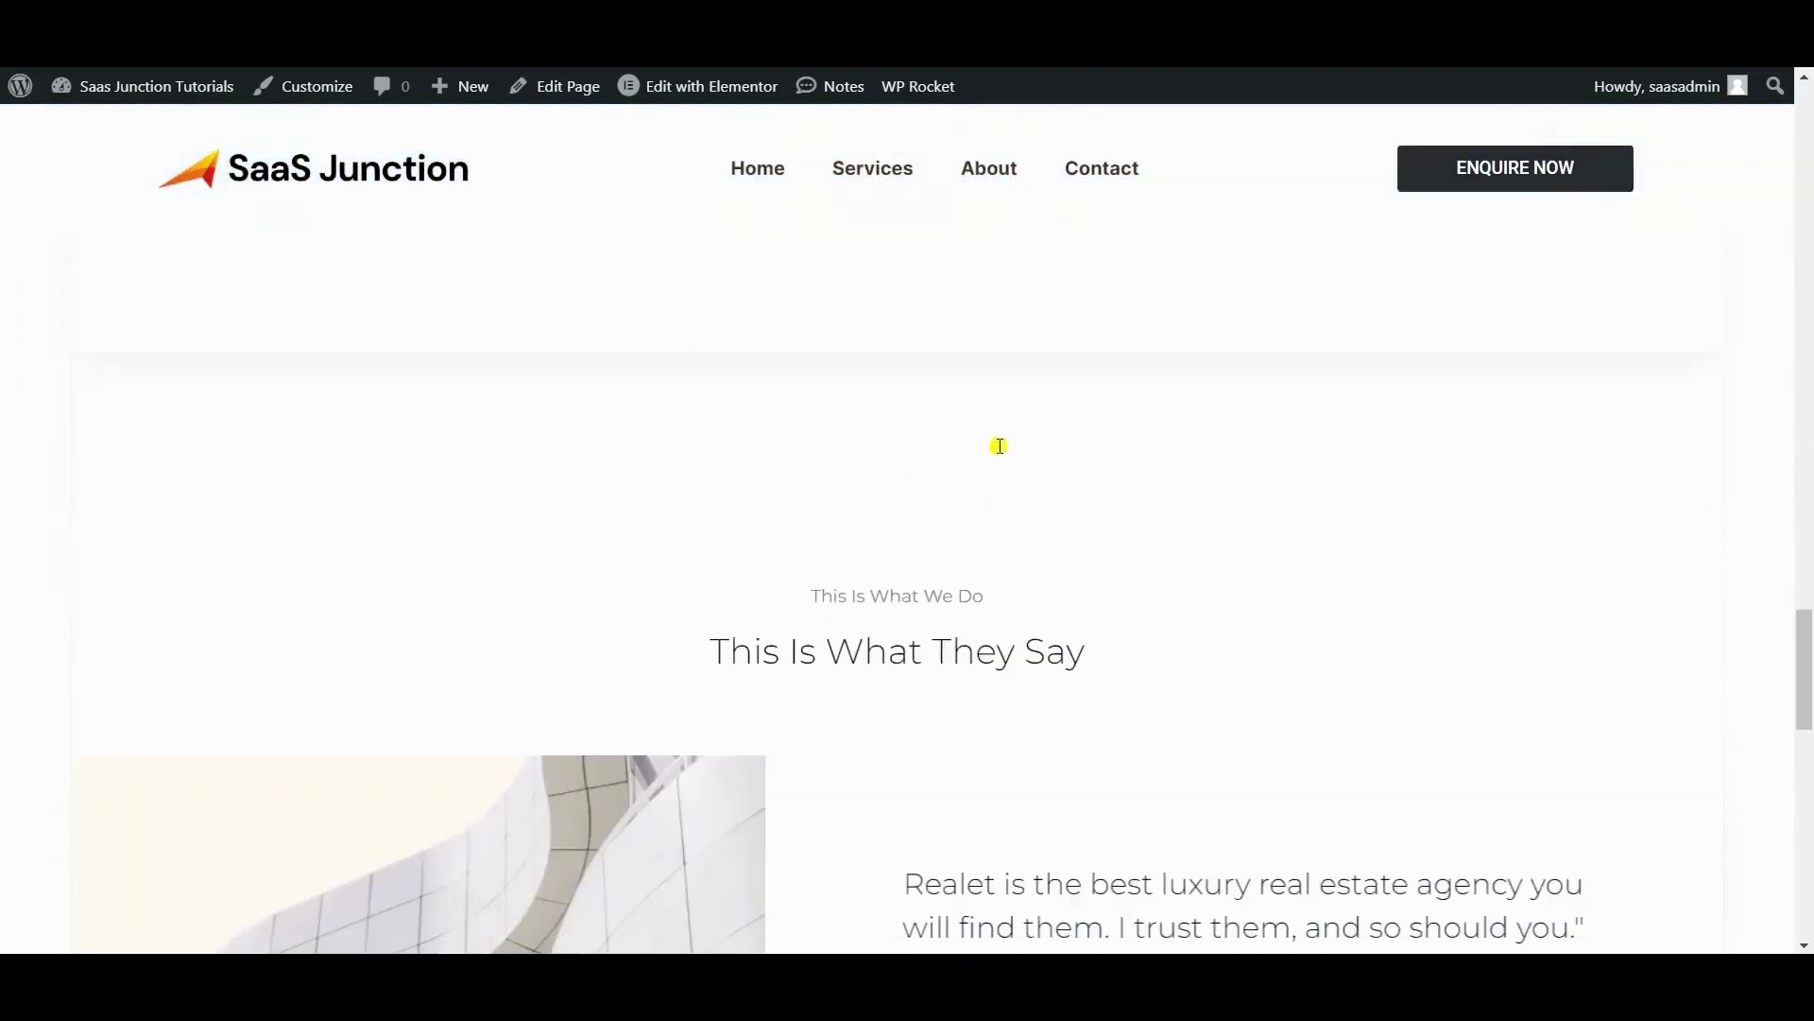
pyautogui.scroll(-5, 998, 446)
pyautogui.scroll(-10, 1113, 388)
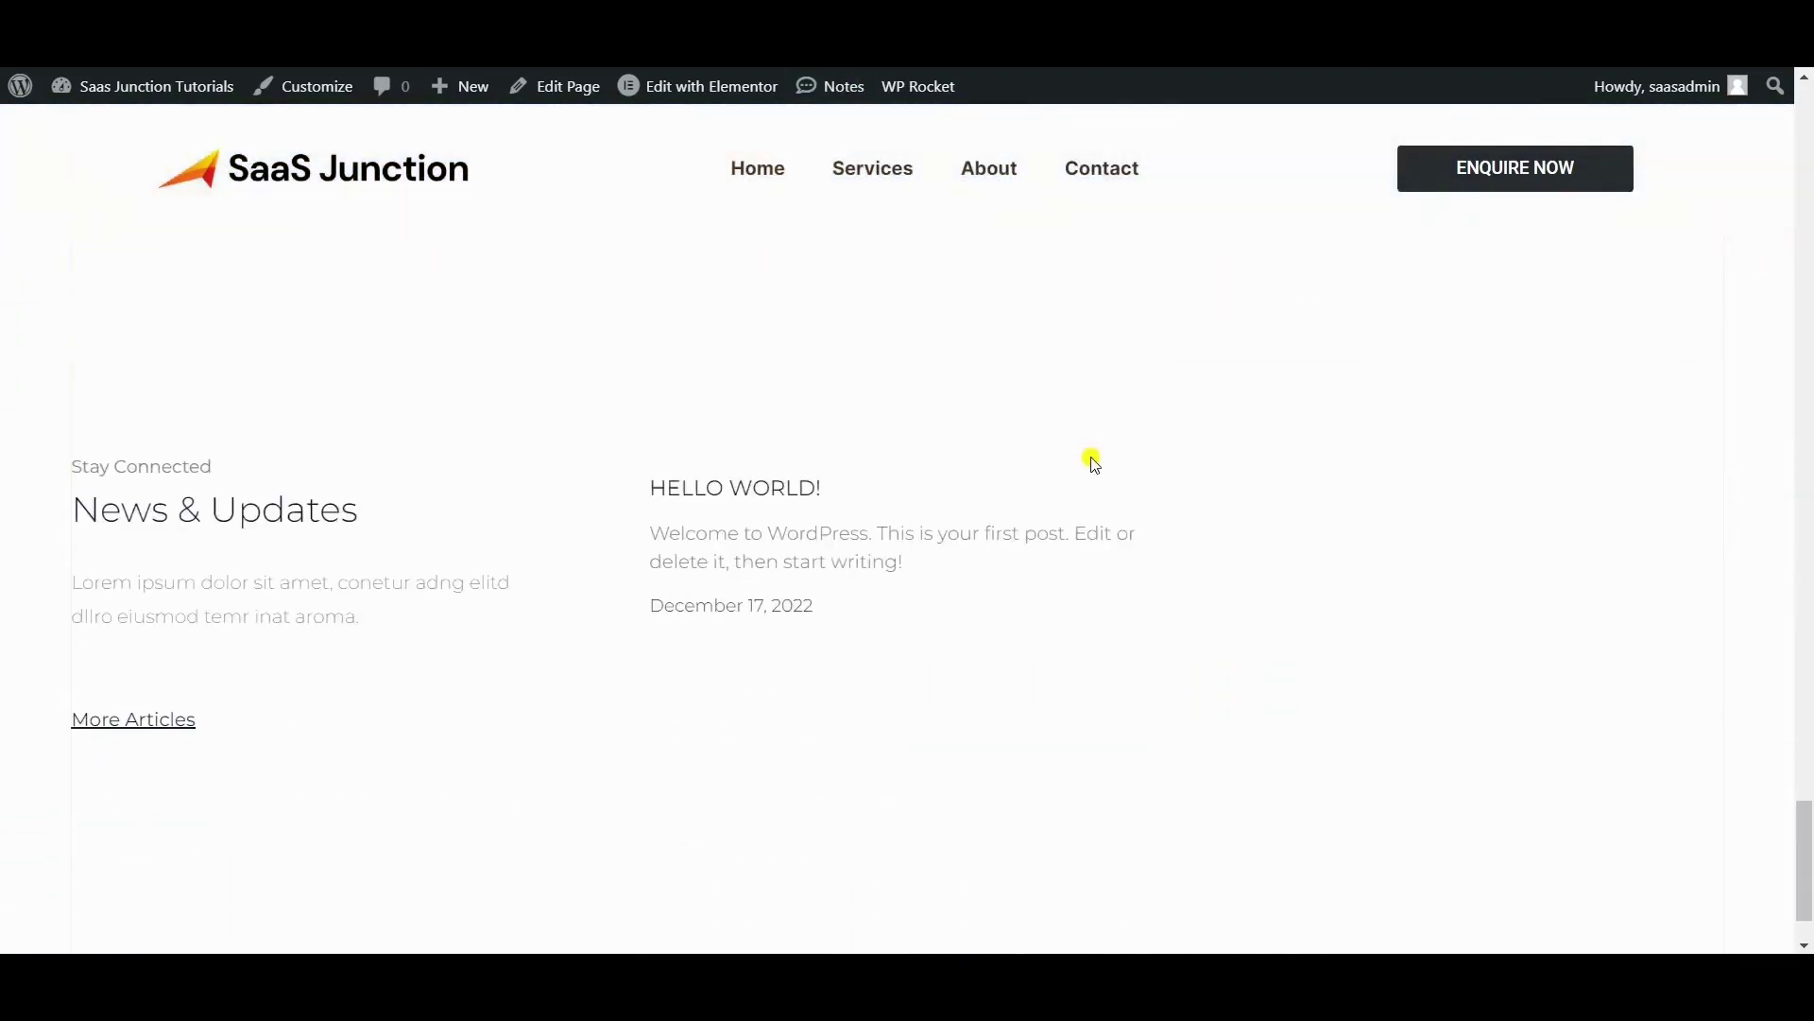
pyautogui.scroll(10, 1093, 463)
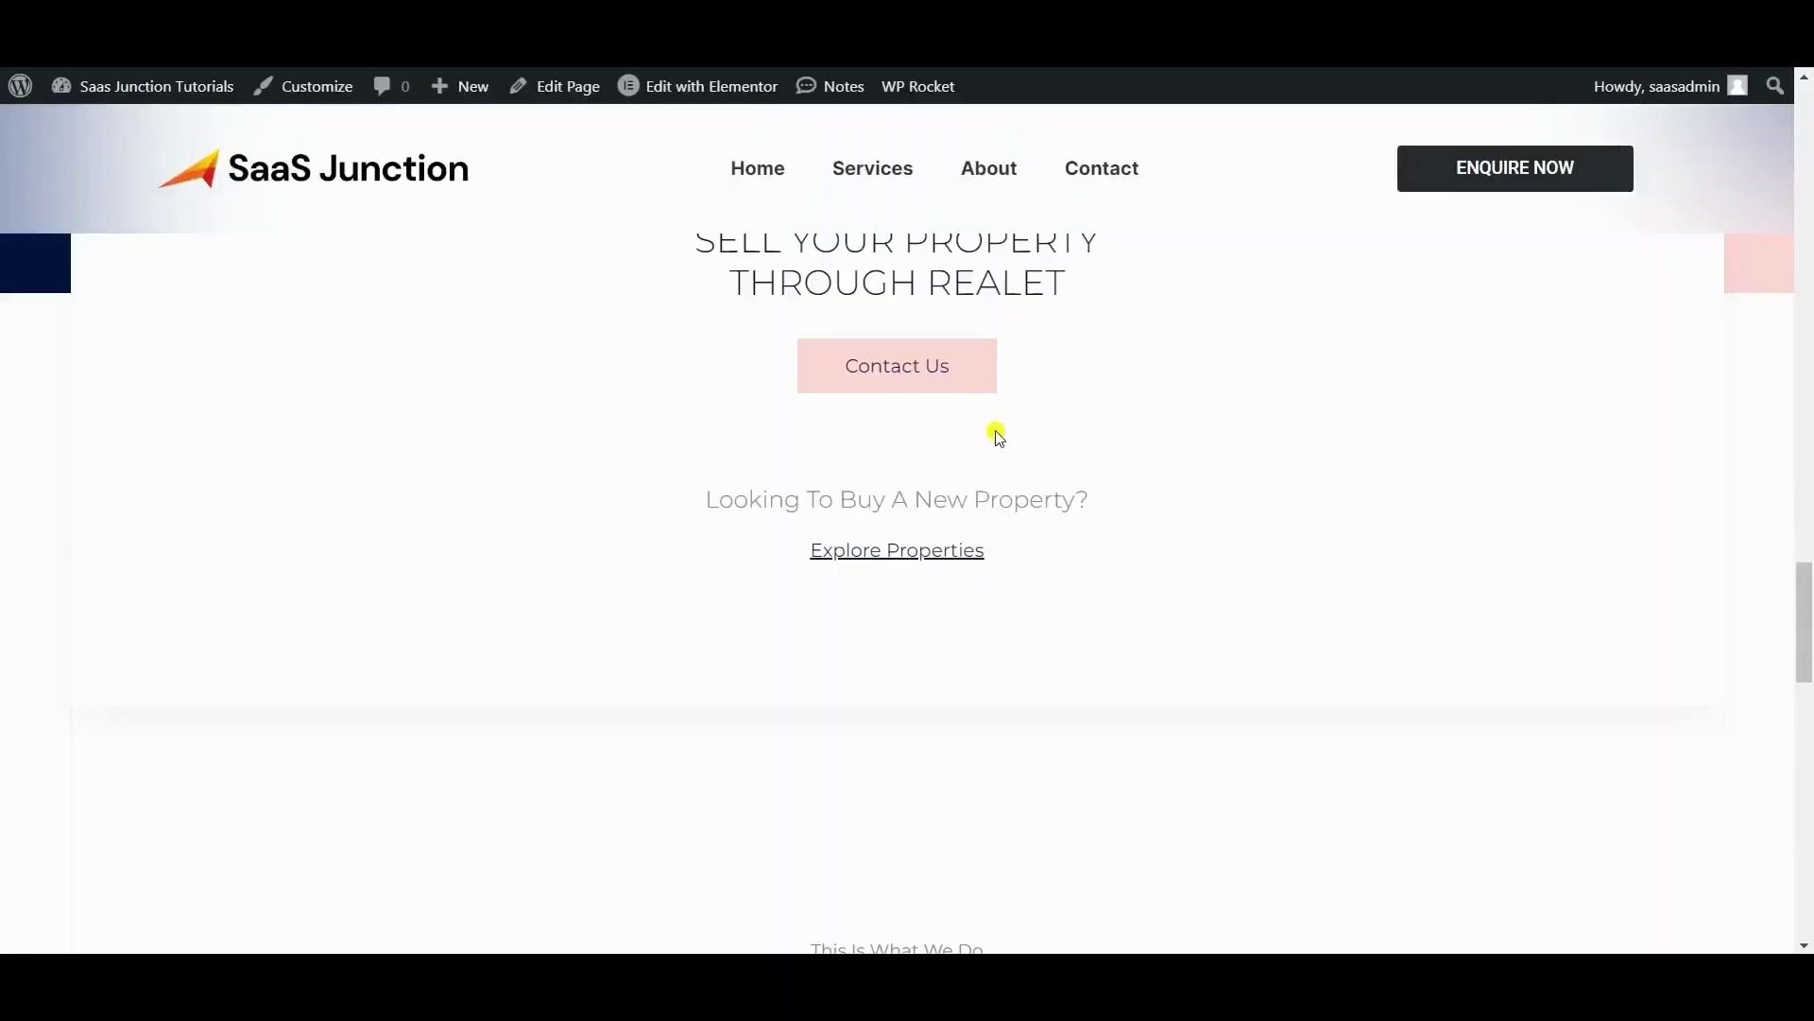
# Step: Scroll the live Glass Header Elementor page down and back up to check the frosted sticky header
pyautogui.scroll(-2, 983, 454)
pyautogui.scroll(6, 977, 477)
pyautogui.scroll(5, 977, 477)
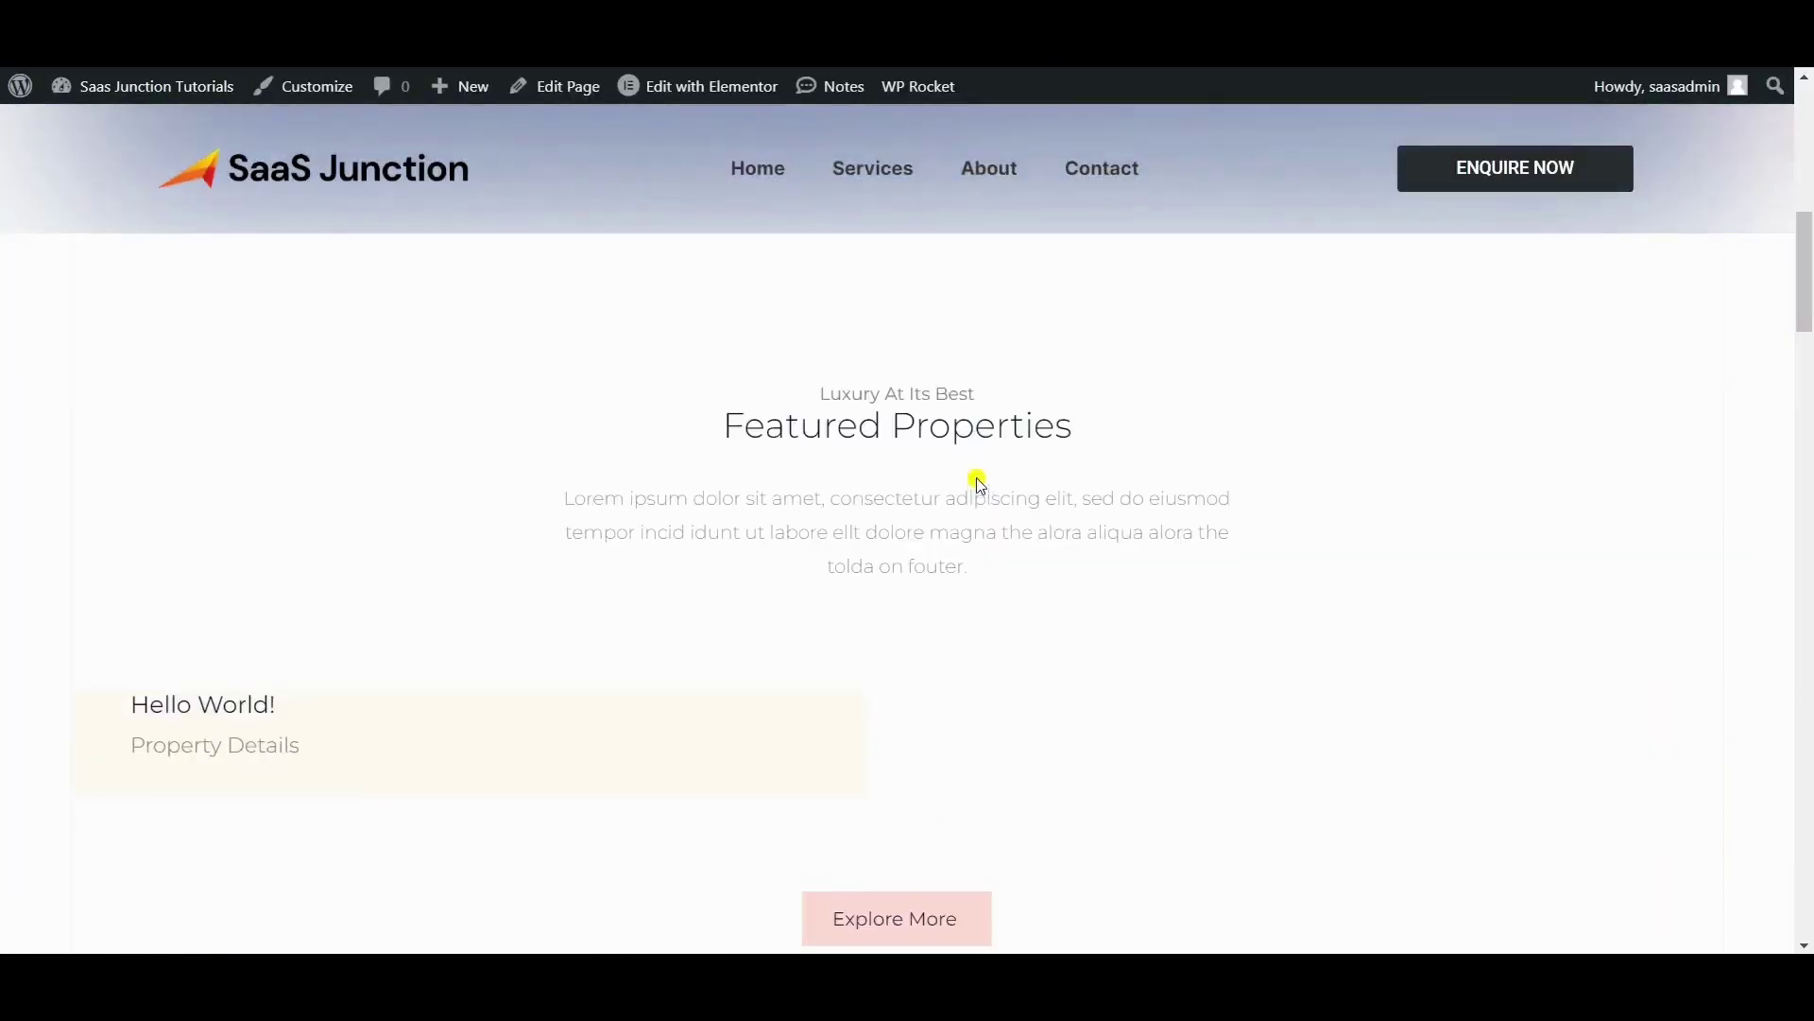